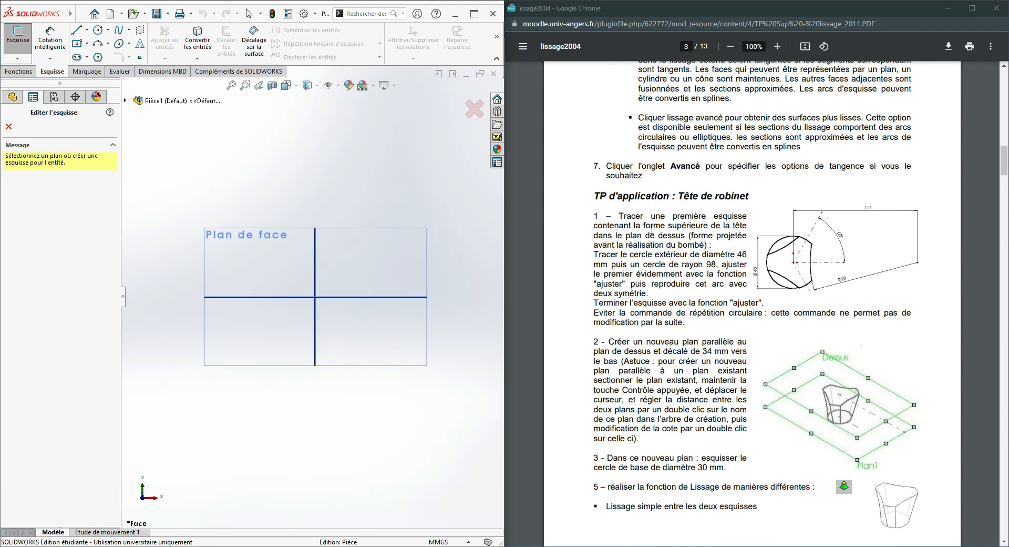
Step: Start a sketch on the top plane (Plan de dessus) and draw a circle about 62 mm in radius centred on the origin
middle_drag(461, 169, 416, 339)
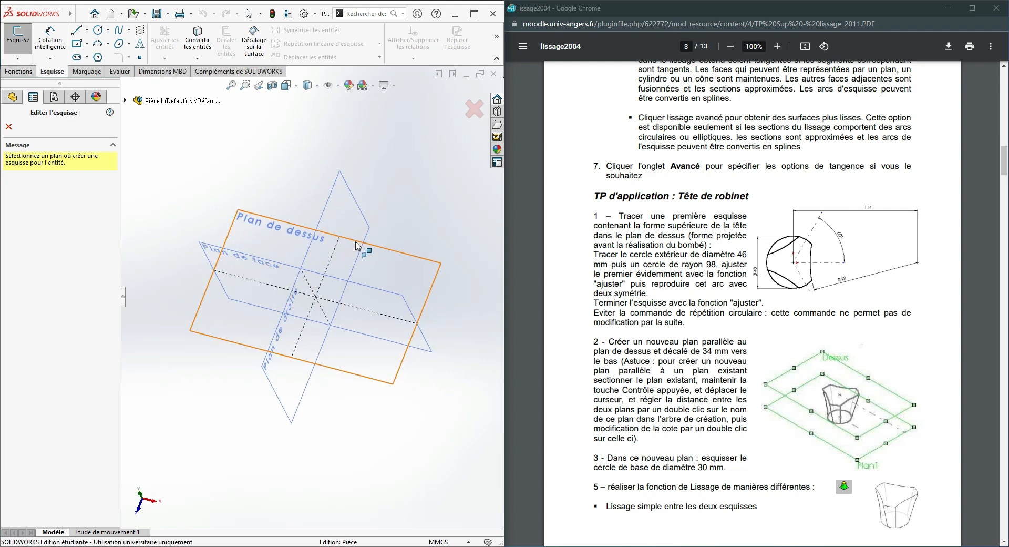
click(372, 247)
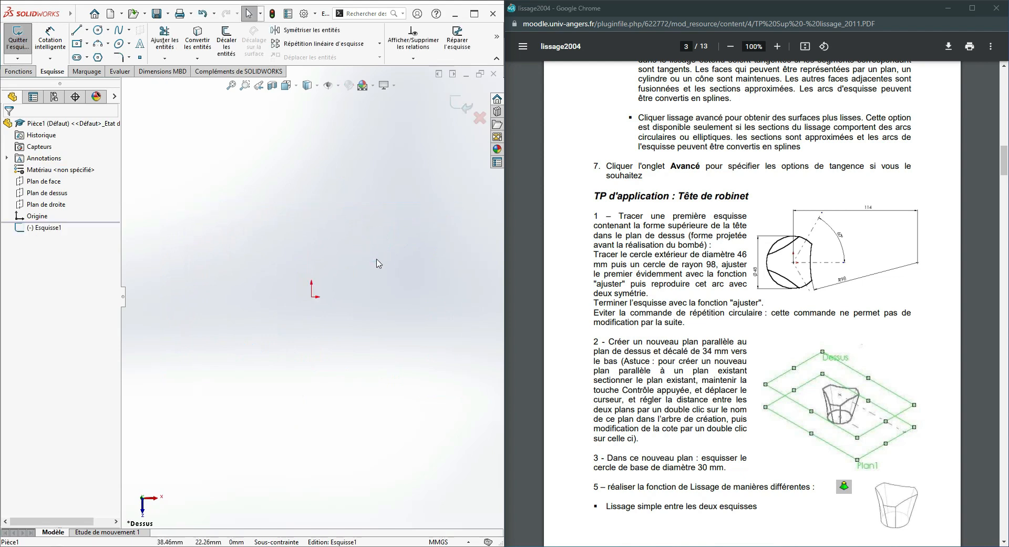
click(98, 34)
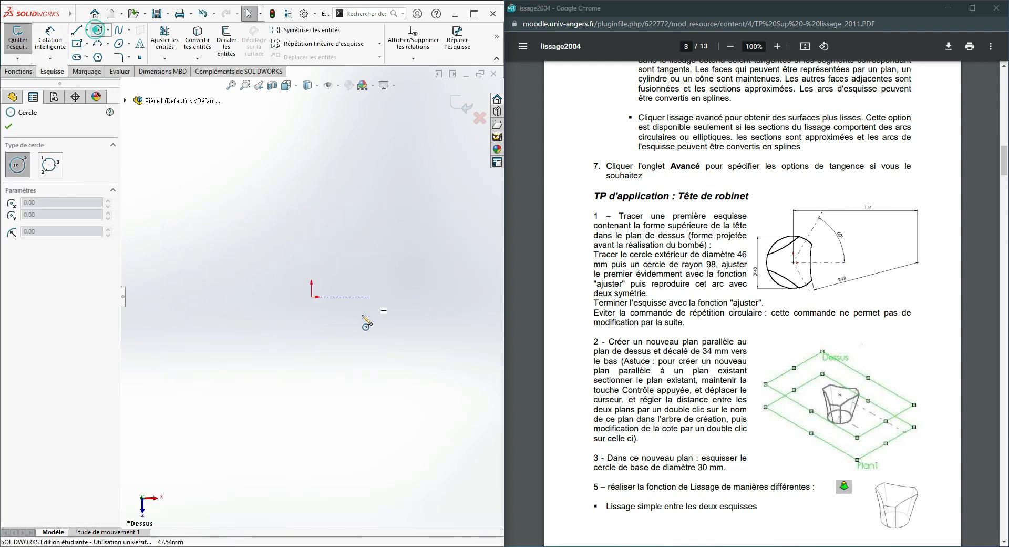
click(312, 297)
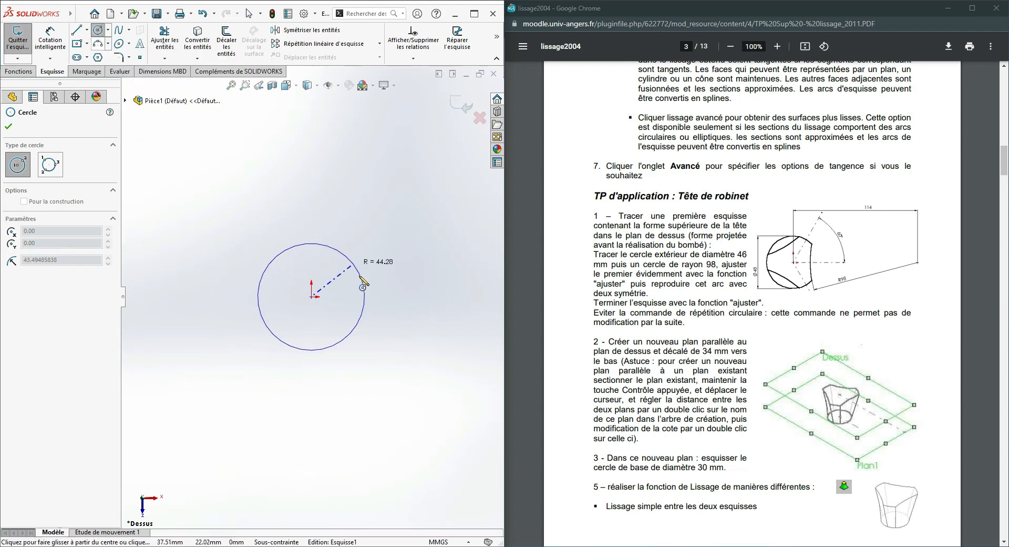
click(386, 280)
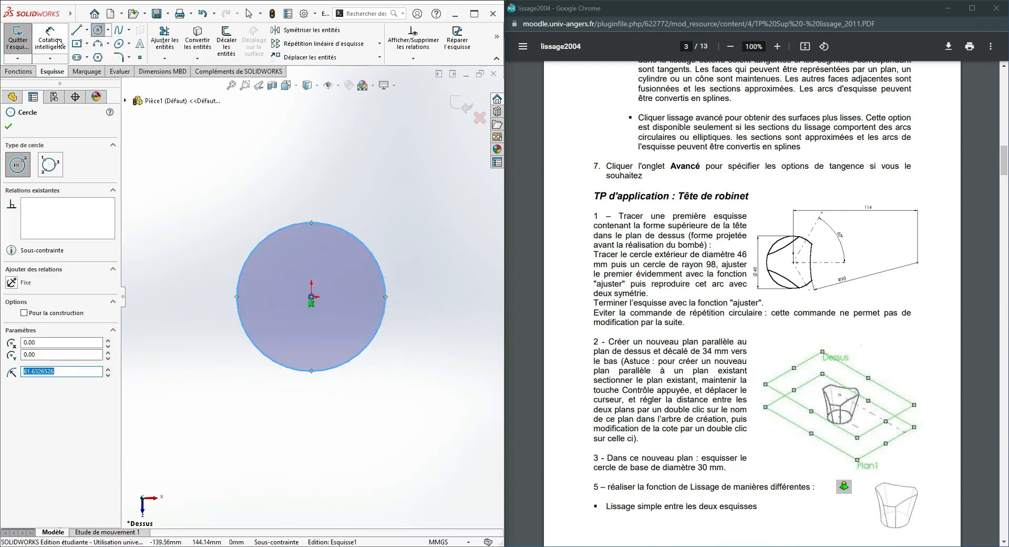
Step: Dimension the circle's diameter at 46 mm
click(59, 44)
click(347, 231)
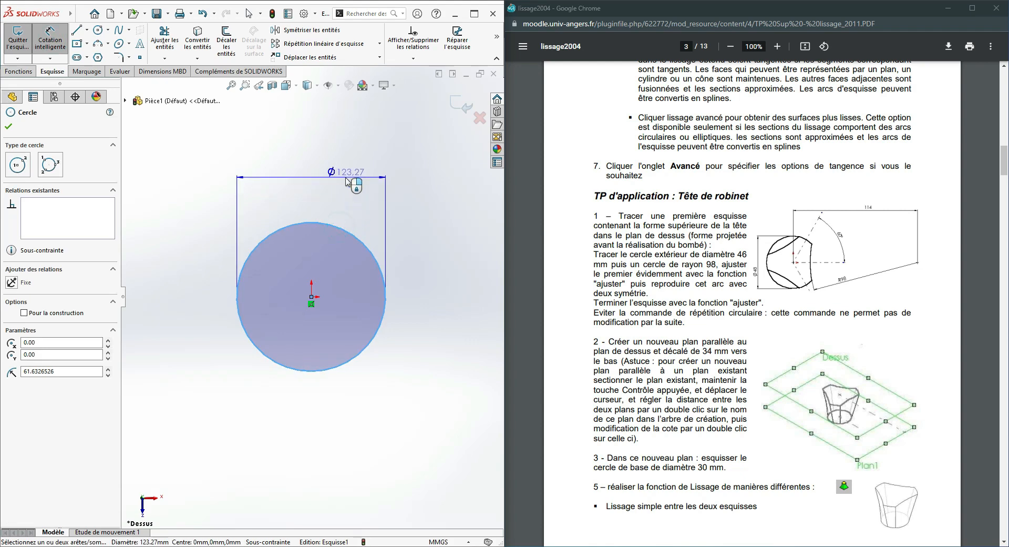
click(347, 178)
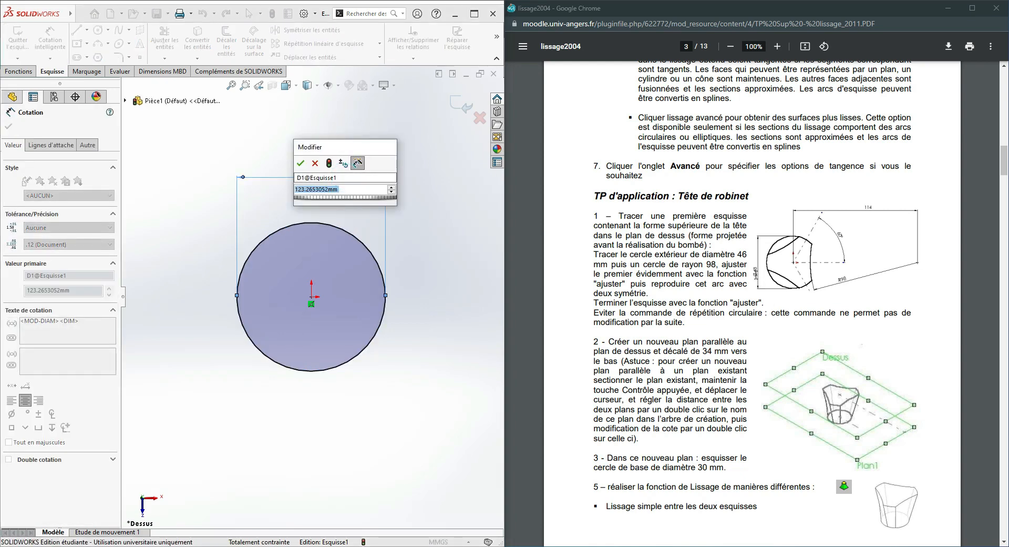
click(755, 271)
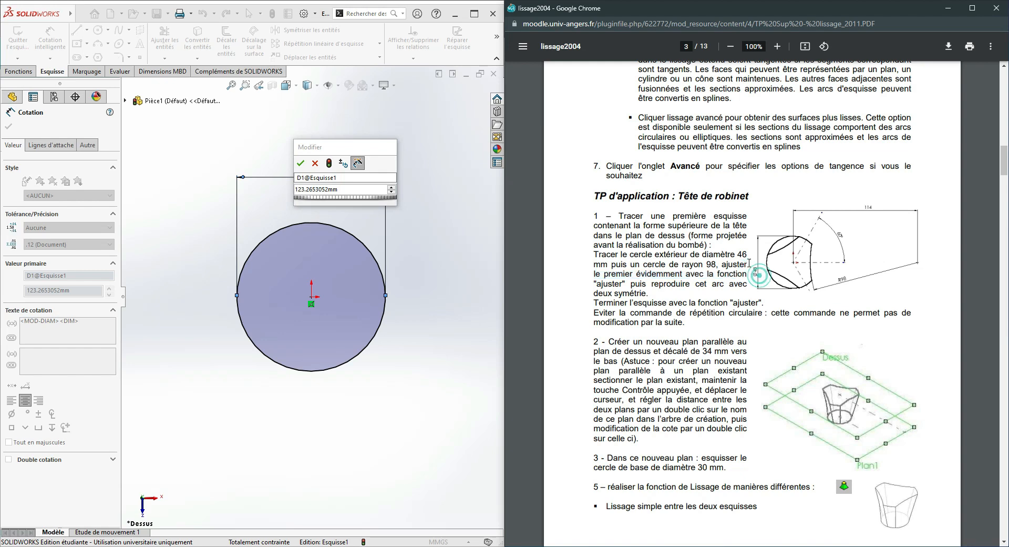
click(767, 282)
click(328, 189)
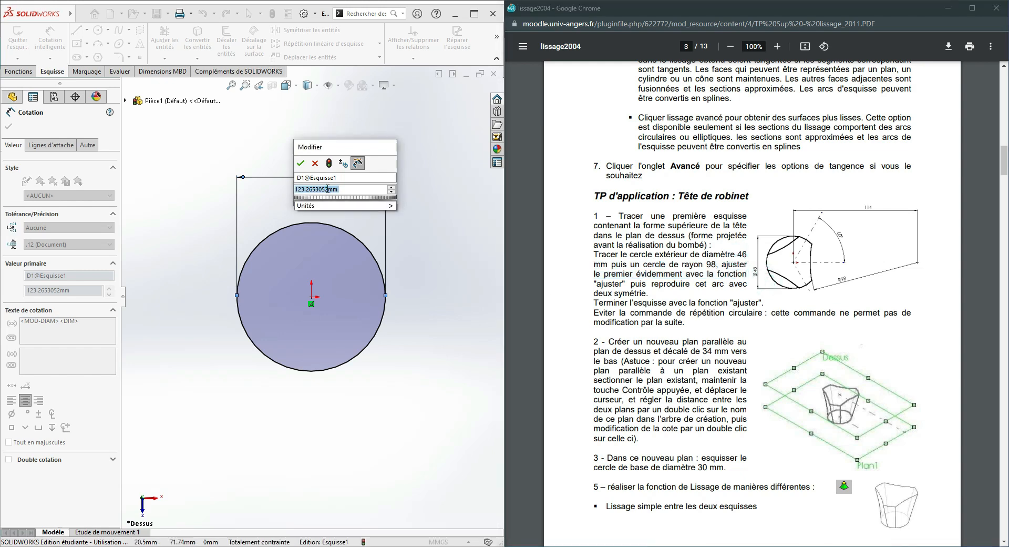
drag(326, 189, 306, 191)
text(46)
key(Return)
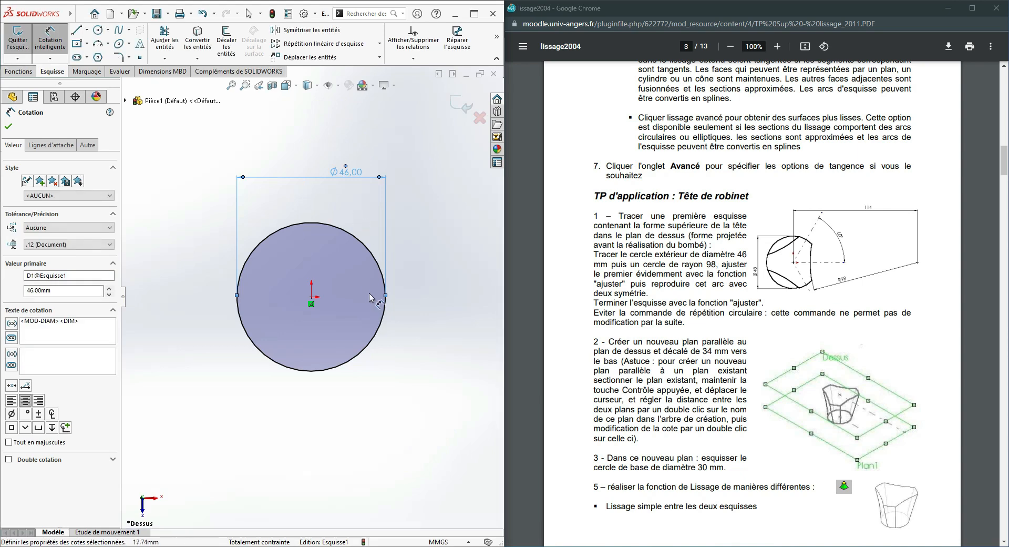
Step: Draw a horizontal line about 42 mm long from the origin past the circle's edge, undoing any extra chained segment
click(77, 30)
click(290, 306)
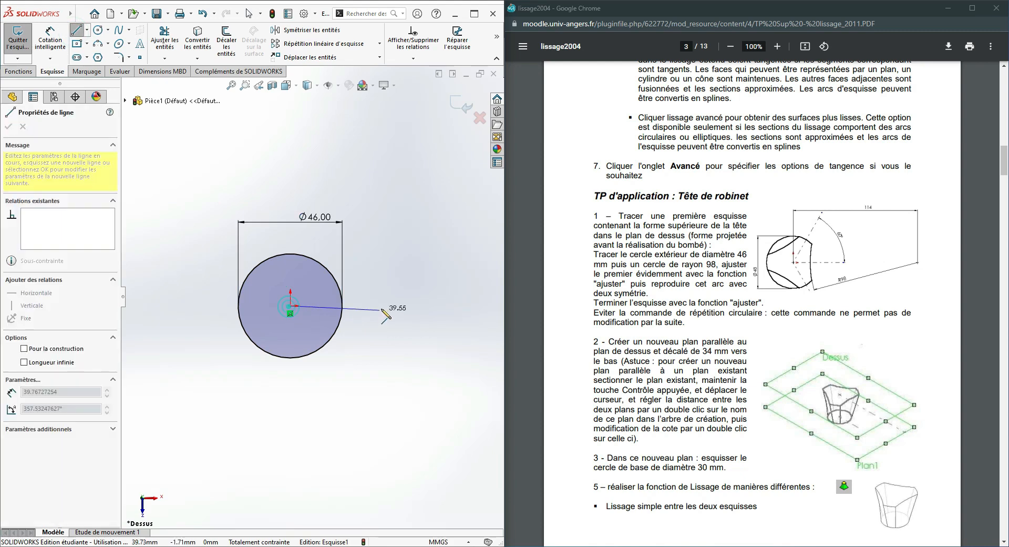
click(385, 306)
key(alt+f)
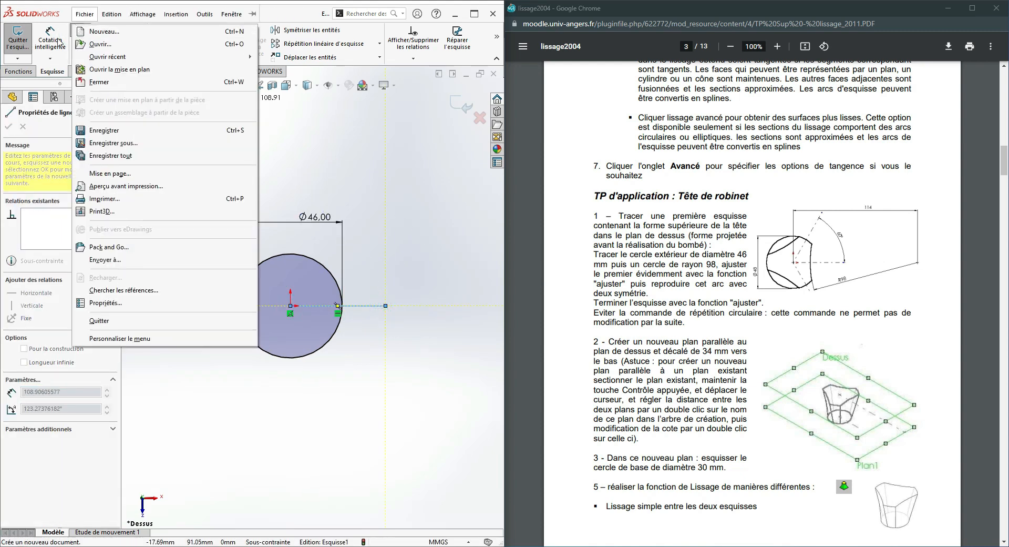
key(Escape)
click(356, 156)
key(Escape)
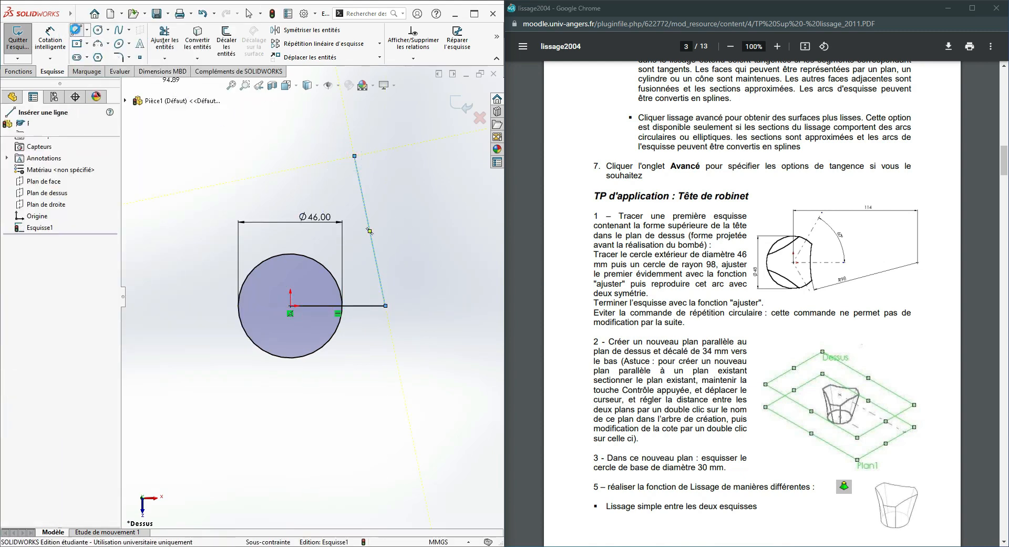
key(ctrl+z)
Step: Convert the horizontal line into construction geometry
click(355, 305)
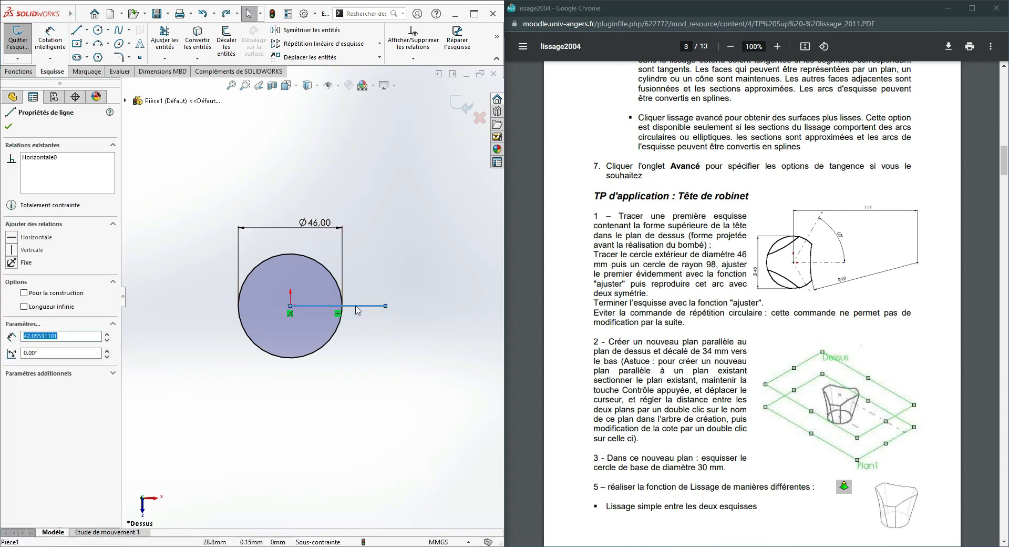
click(23, 293)
key(Escape)
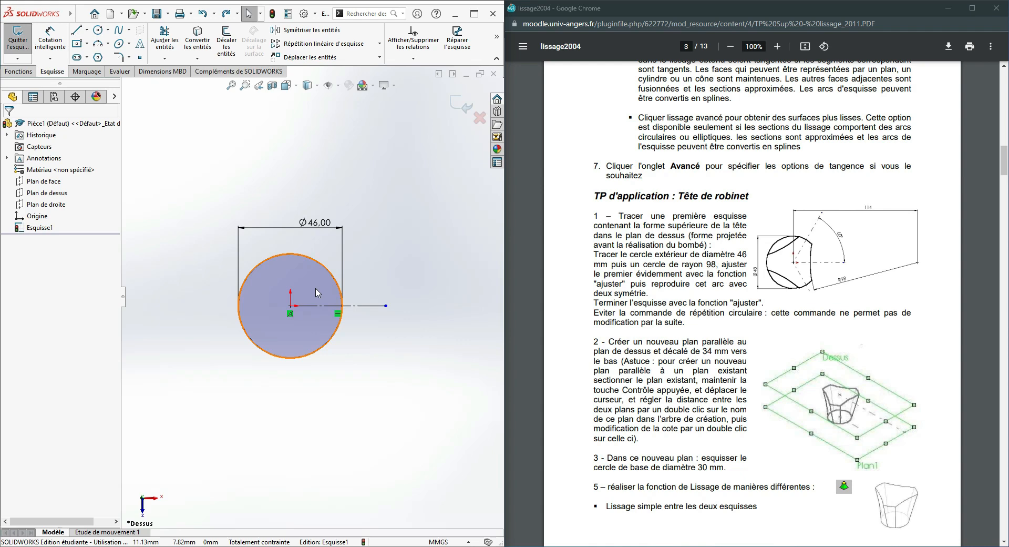
Step: Draw a three-point arc about 20 mm in radius between two points on the circle, bulging towards the origin
scroll(314, 299, up, 2)
scroll(364, 309, down, 2)
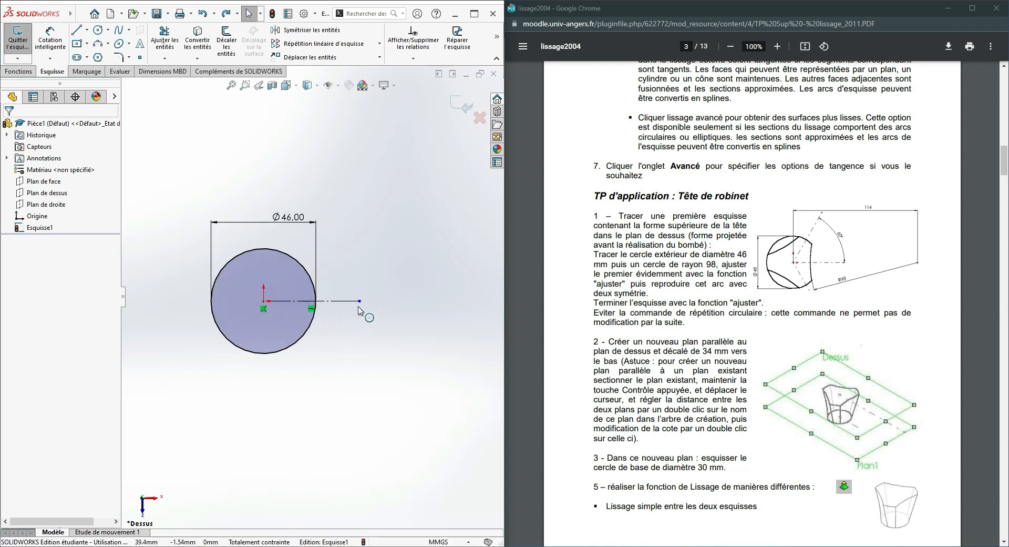
click(98, 46)
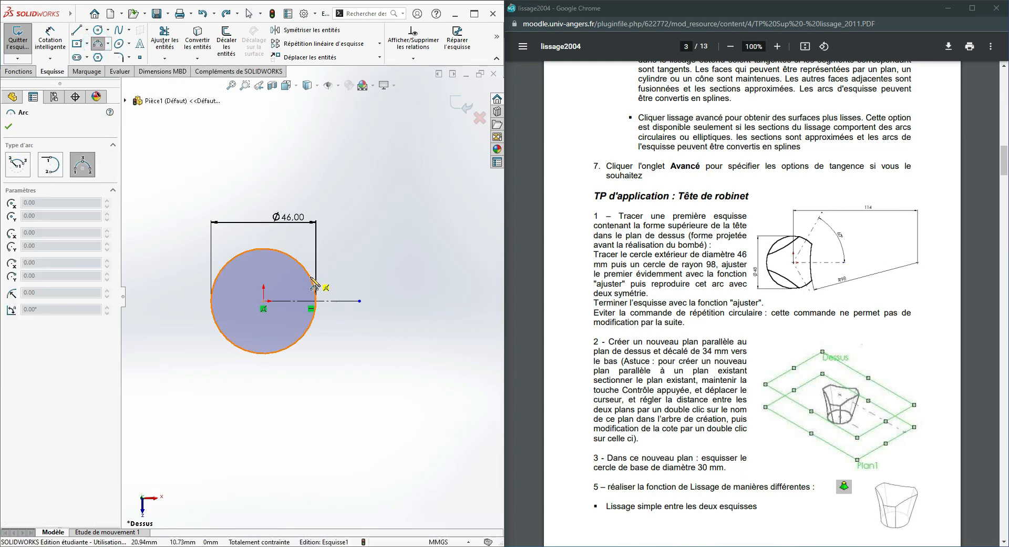
click(312, 275)
click(300, 340)
click(292, 306)
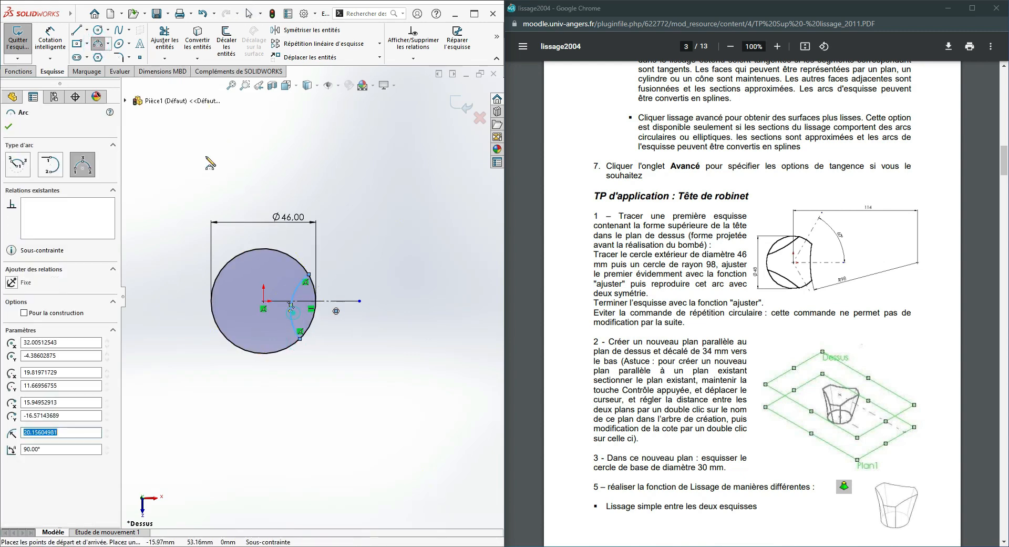
Step: Add a symmetric relation between the arc's two endpoints about the horizontal construction line
click(427, 58)
click(432, 83)
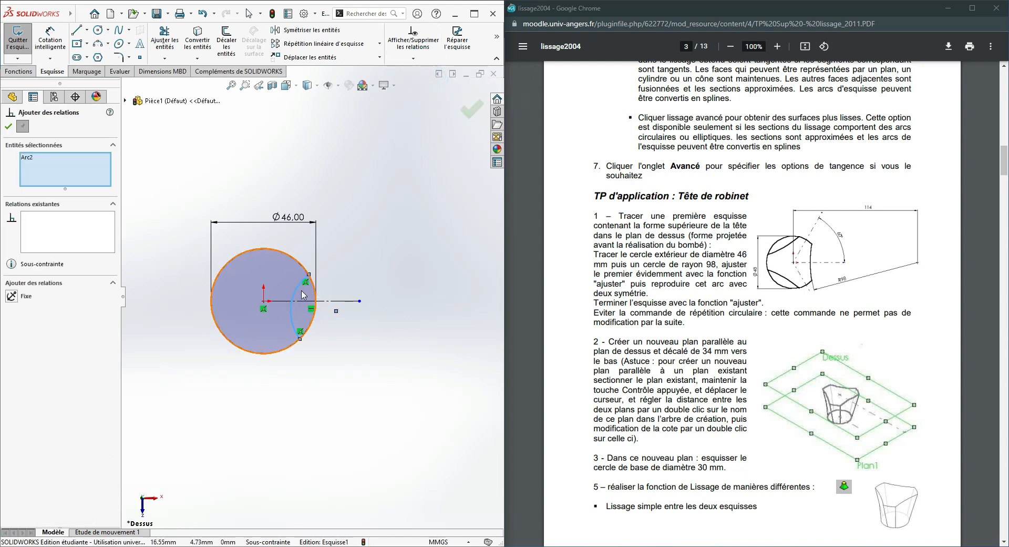
click(297, 296)
click(309, 274)
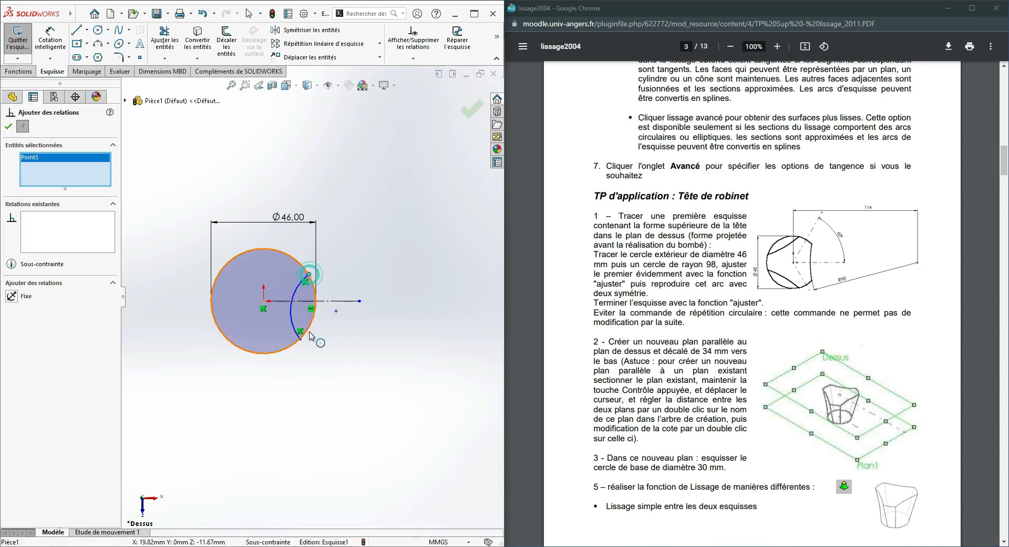
click(300, 339)
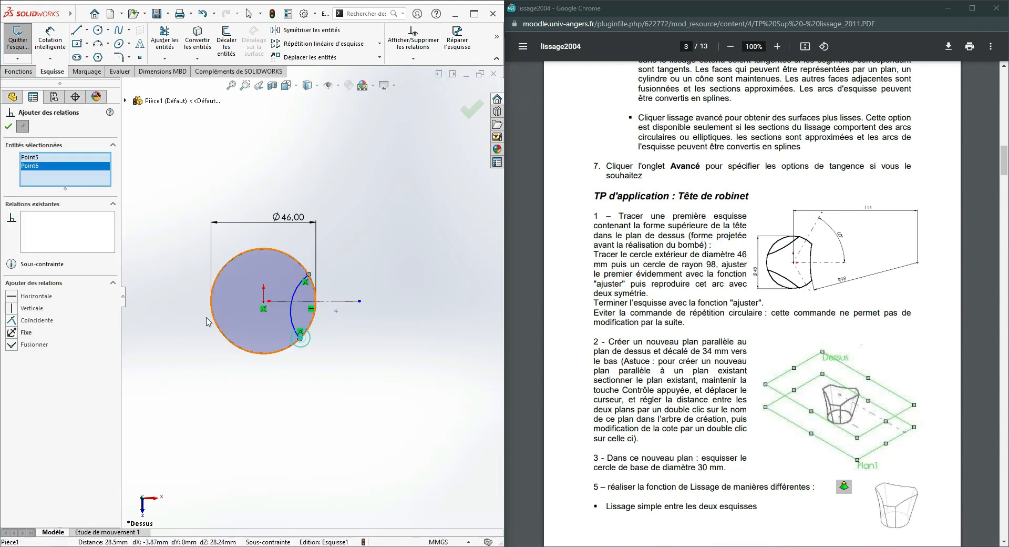
click(329, 302)
click(13, 296)
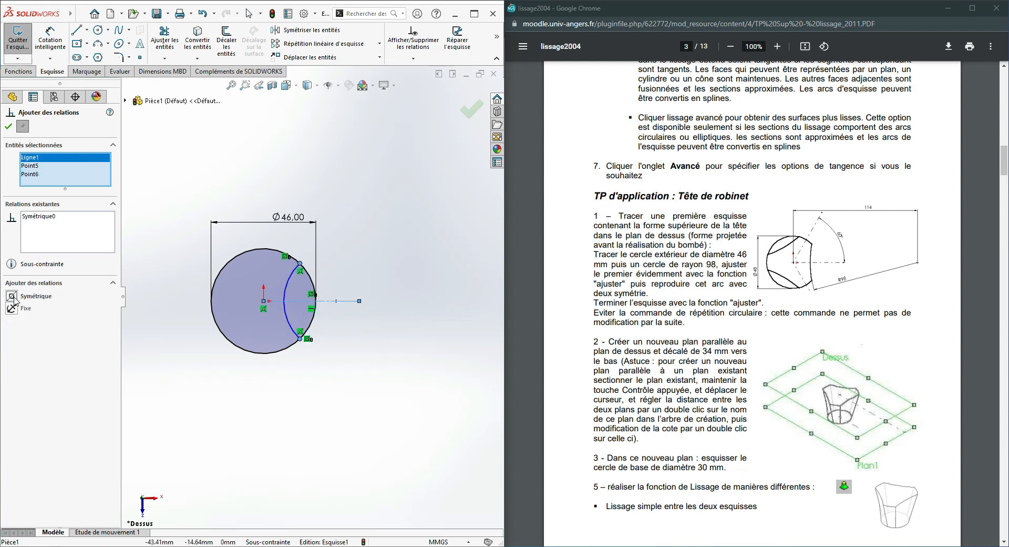
click(472, 108)
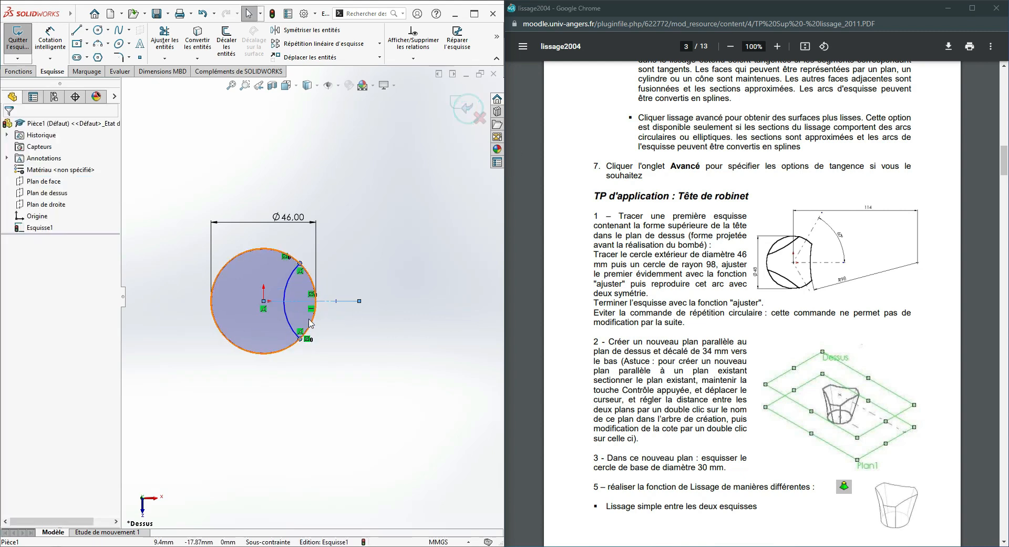
Step: Dimension the arc's radius at 98 mm
scroll(355, 403, up, 8)
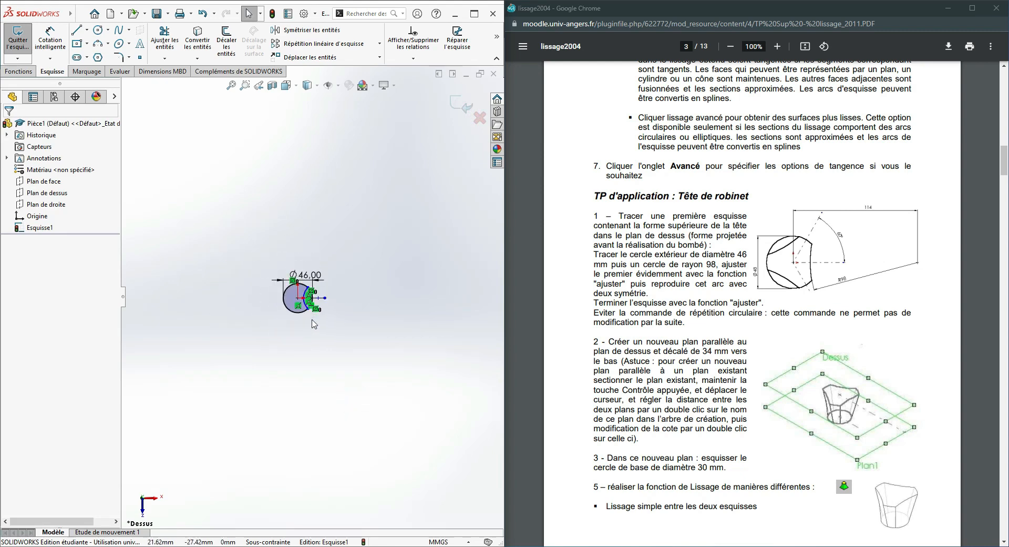
scroll(308, 300, down, 5)
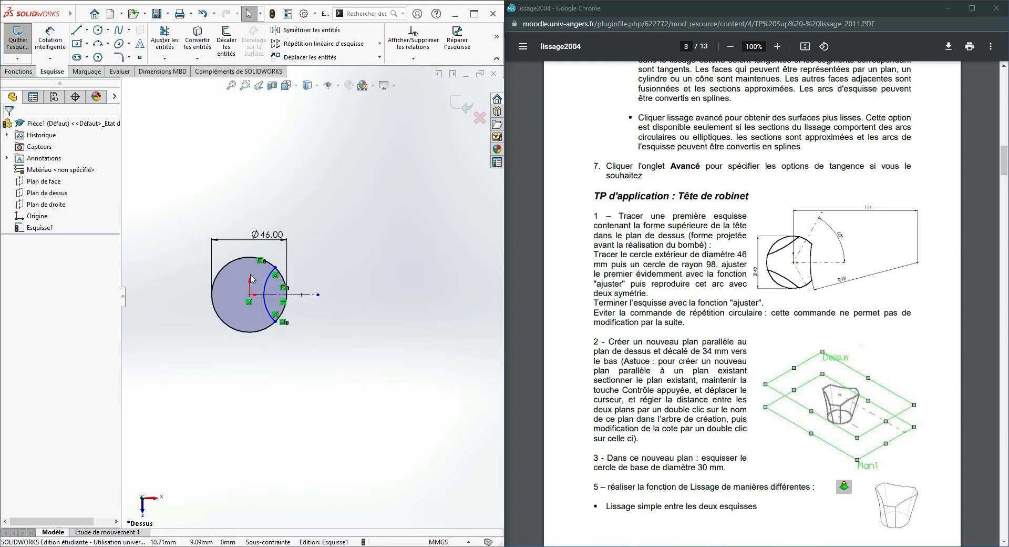
scroll(308, 300, up, 2)
scroll(424, 314, down, 2)
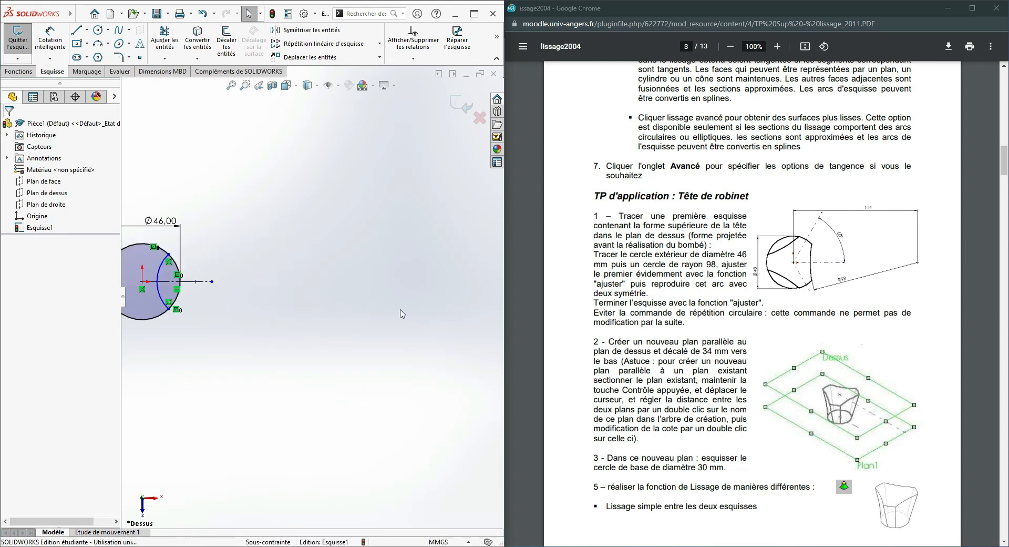
click(51, 40)
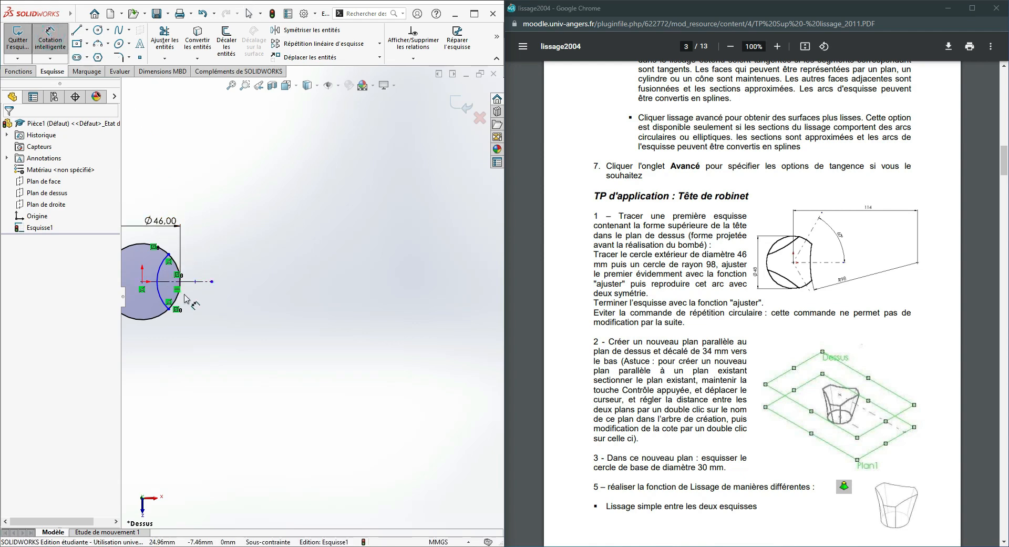
click(159, 268)
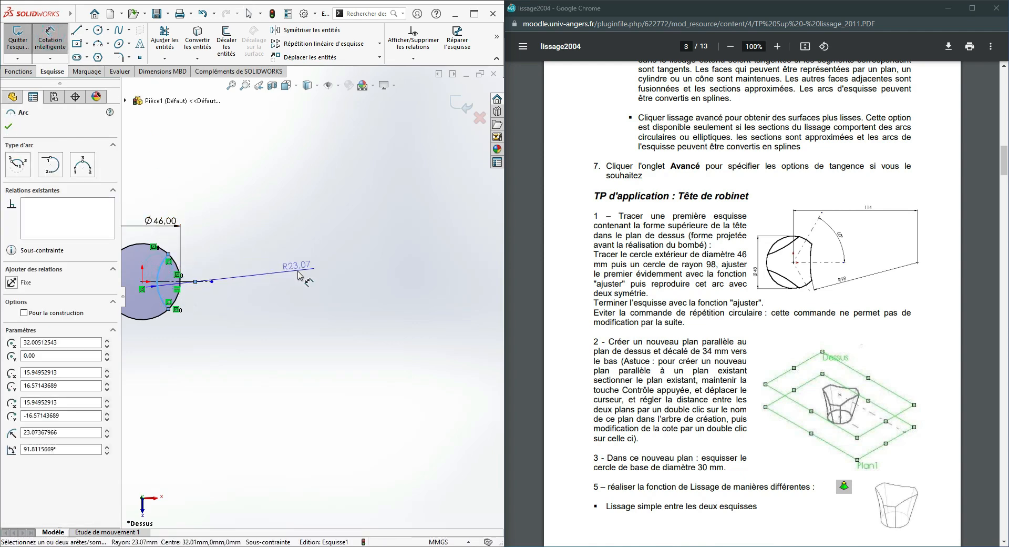
click(274, 268)
text(9)
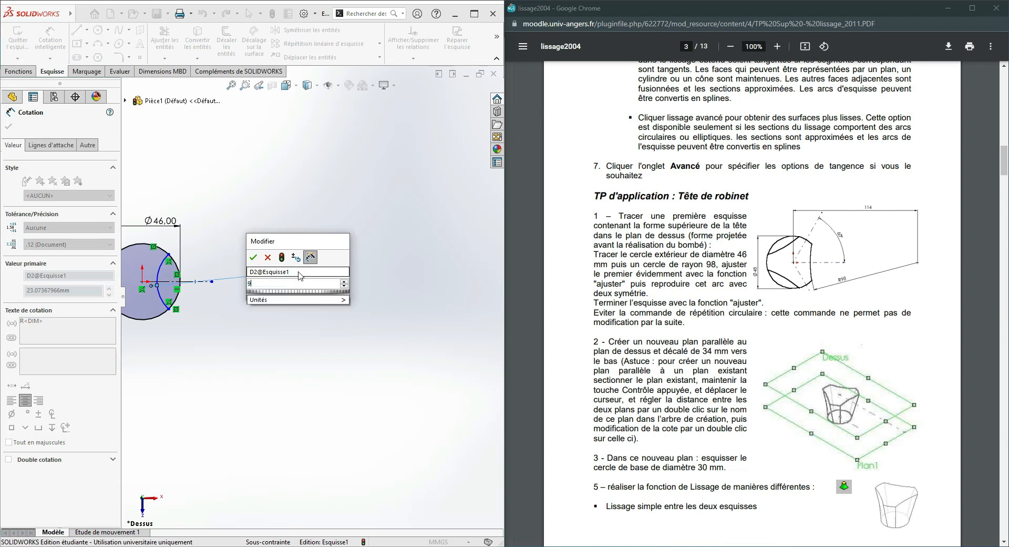
text(8)
key(Return)
Step: Reposition the 98 mm arc within the circle's left half, with its center about 84 mm to the right of the origin
scroll(297, 295, up, 3)
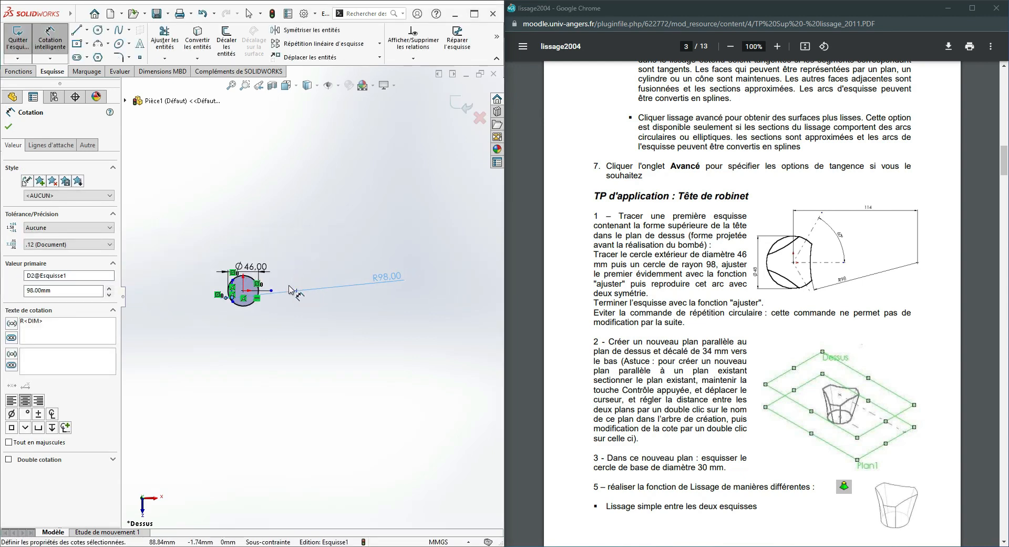
scroll(286, 310, down, 10)
scroll(289, 236, up, 3)
click(50, 39)
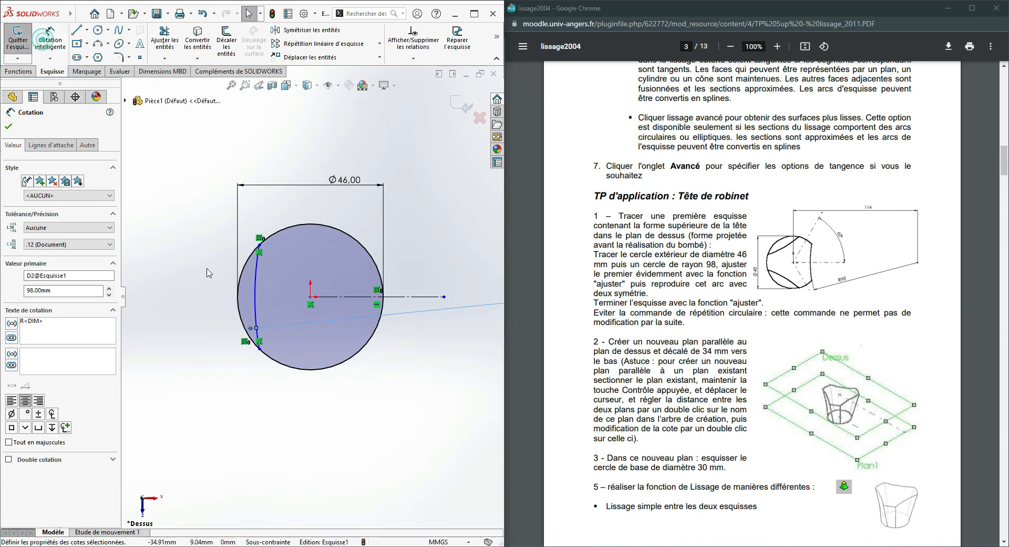
mouse_move(261, 273)
mouse_down()
mouse_move(335, 264)
mouse_move(354, 335)
mouse_move(346, 370)
mouse_move(252, 280)
mouse_move(274, 283)
mouse_up()
click(374, 415)
scroll(344, 336, up, 6)
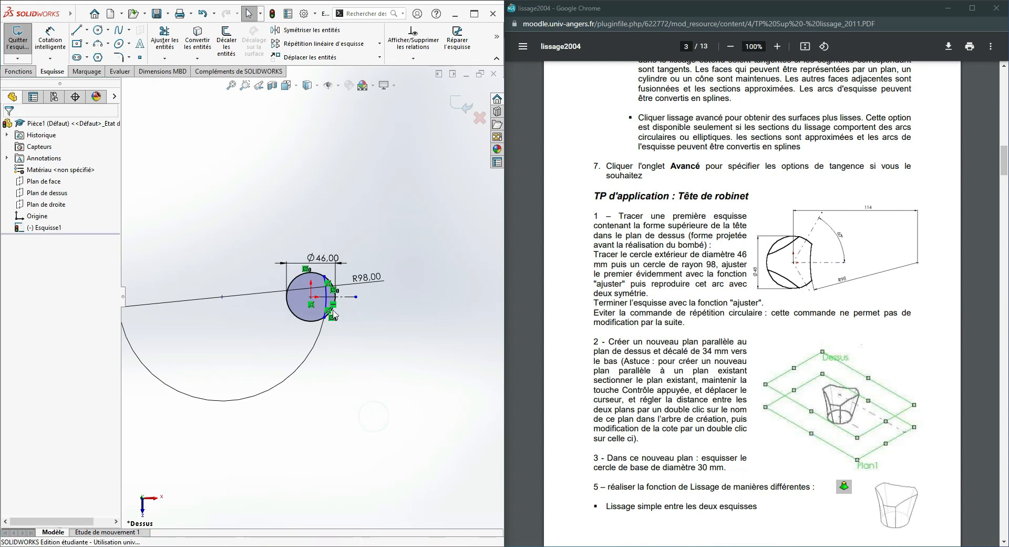
drag(326, 301, 303, 295)
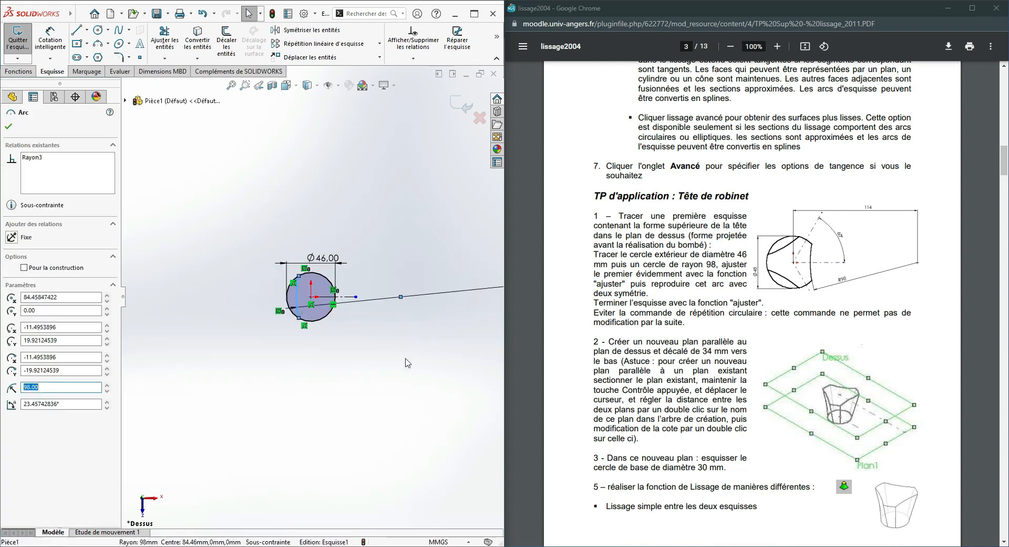
click(406, 358)
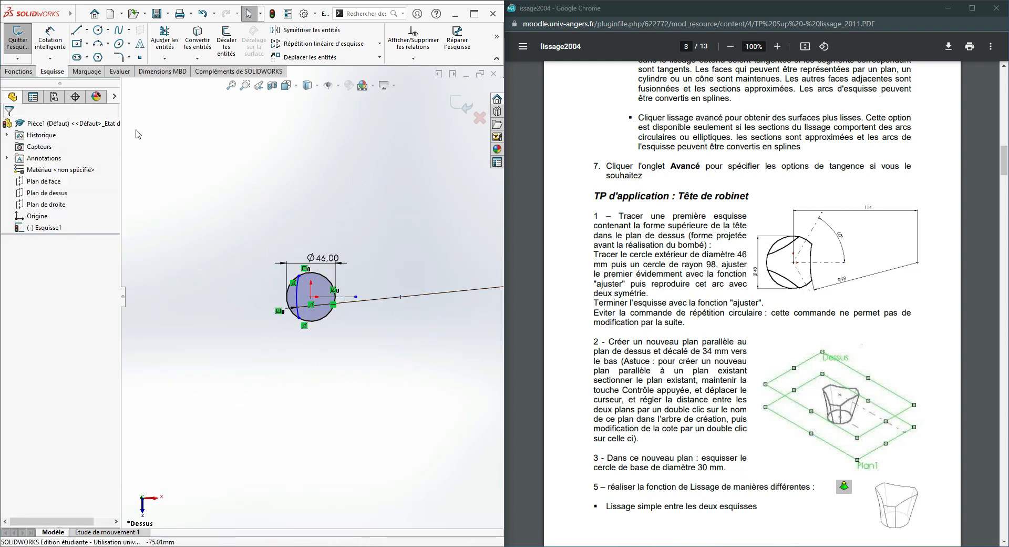
Step: Dimension the horizontal distance between the origin and the 98 mm arc's center at 114 mm
click(46, 37)
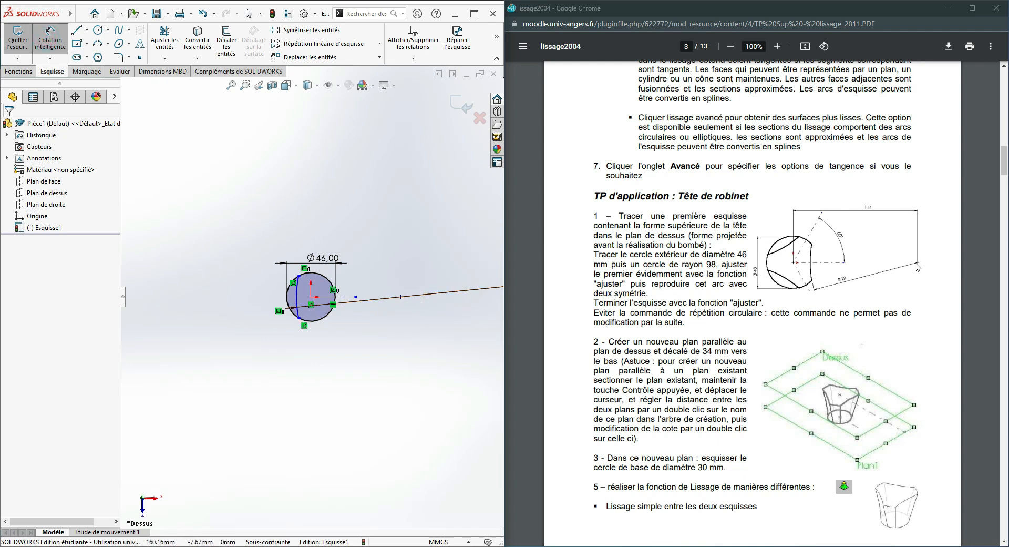
click(402, 297)
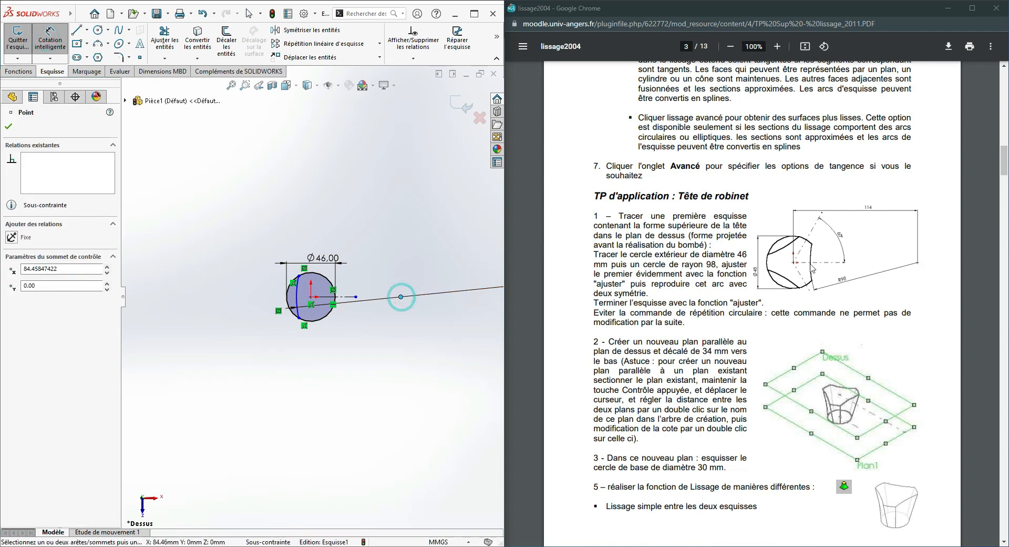
click(310, 295)
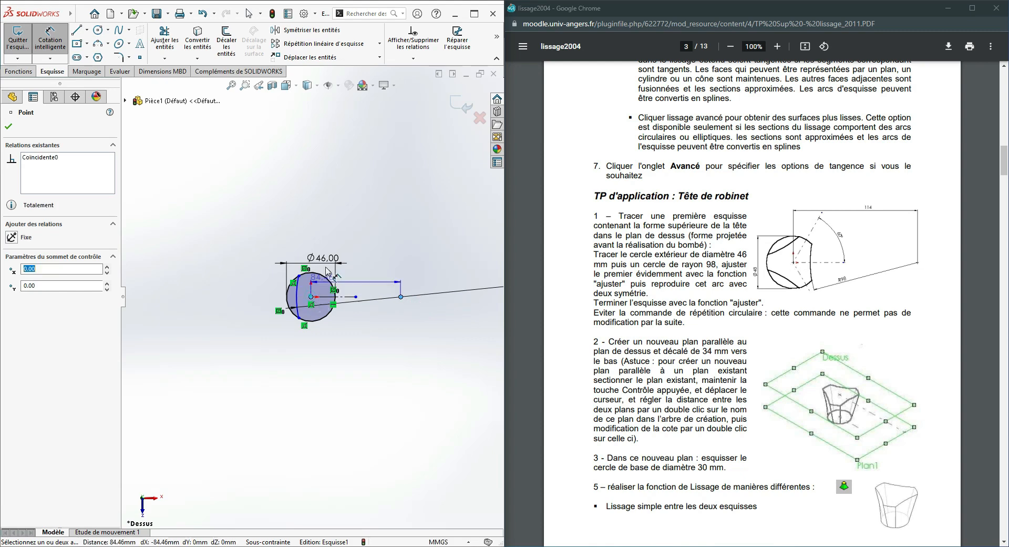
click(337, 189)
text(1)
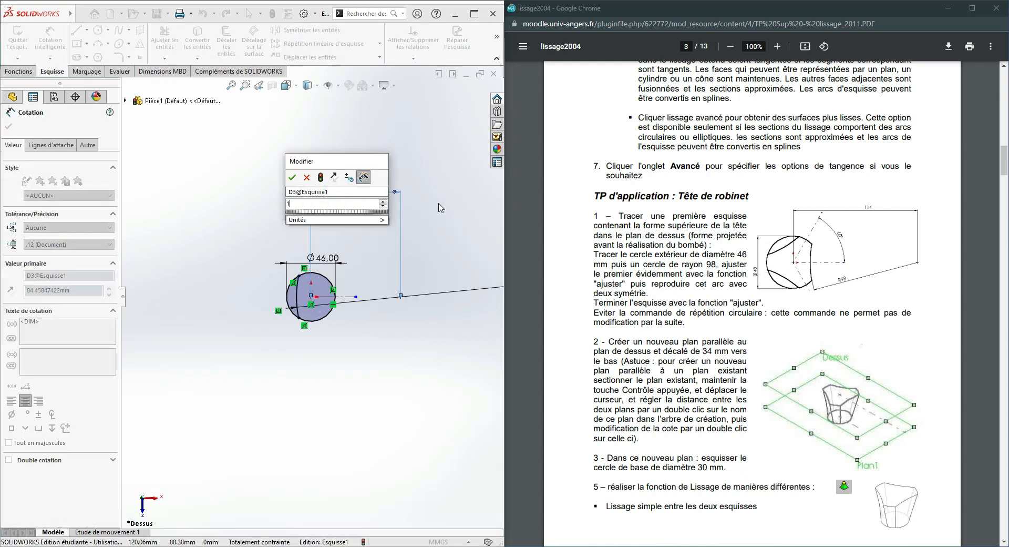
key(Return)
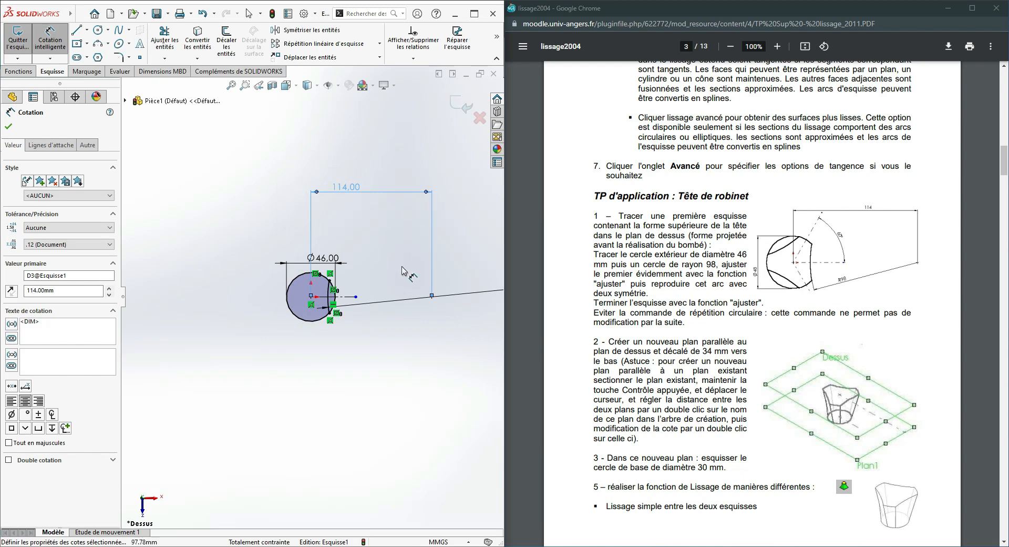
scroll(343, 297, down, 6)
scroll(324, 296, up, 4)
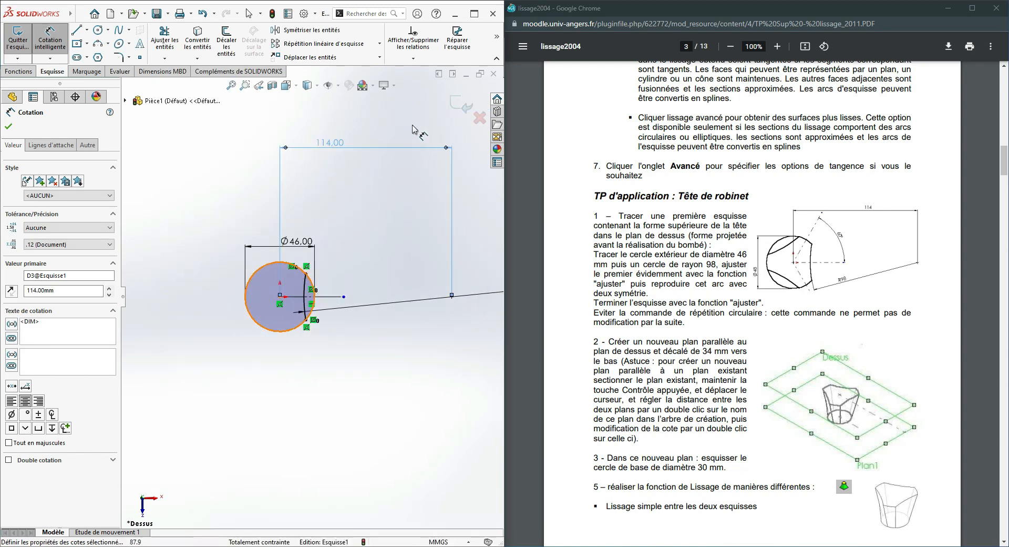
key(Escape)
scroll(333, 318, down, 3)
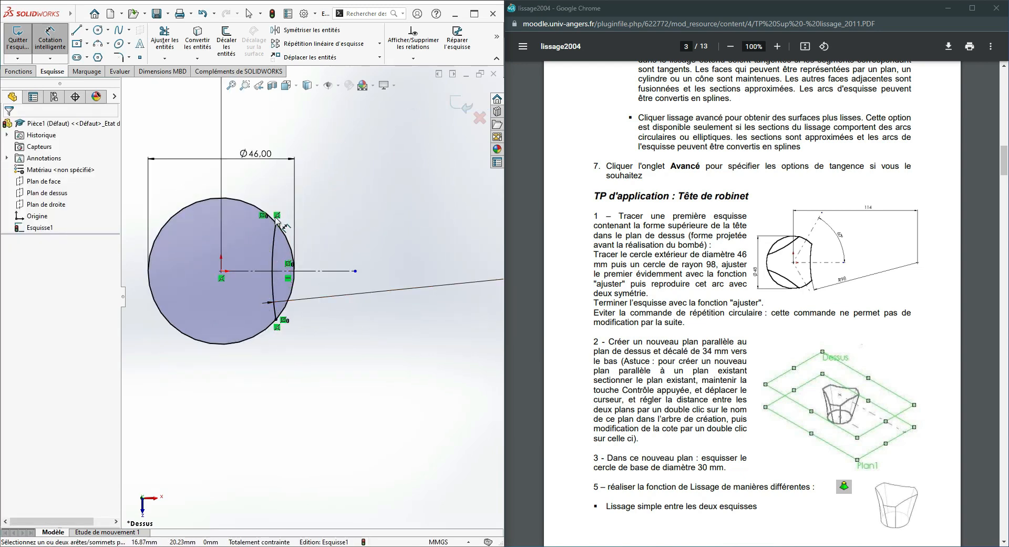
scroll(276, 219, up, 3)
scroll(281, 317, down, 2)
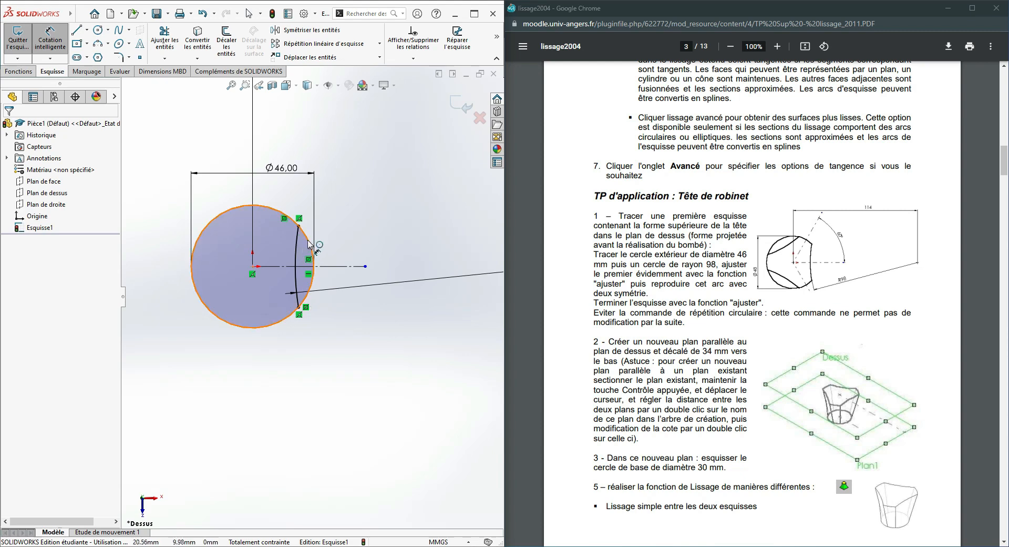
key(Escape)
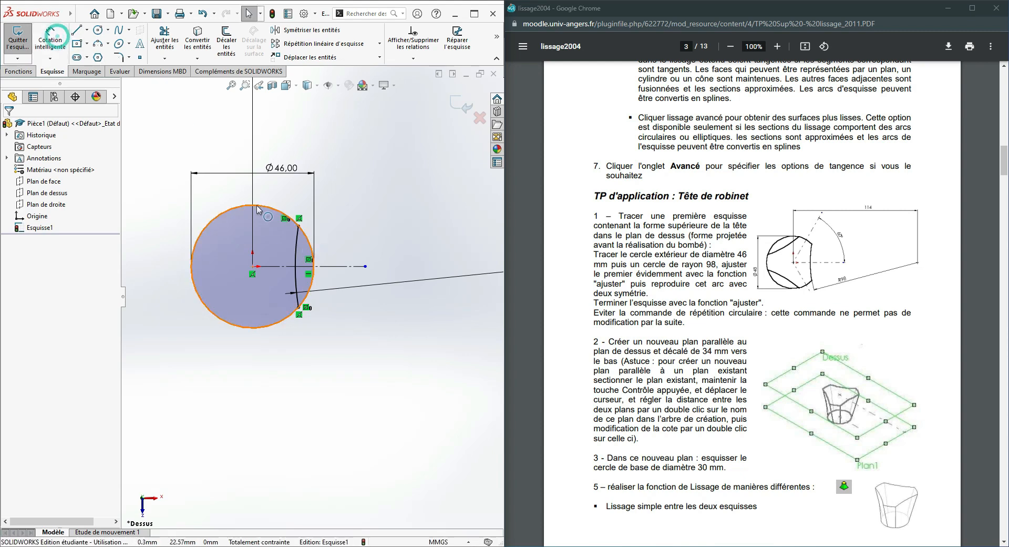
Step: Convert the 46 mm circle to construction geometry
click(257, 205)
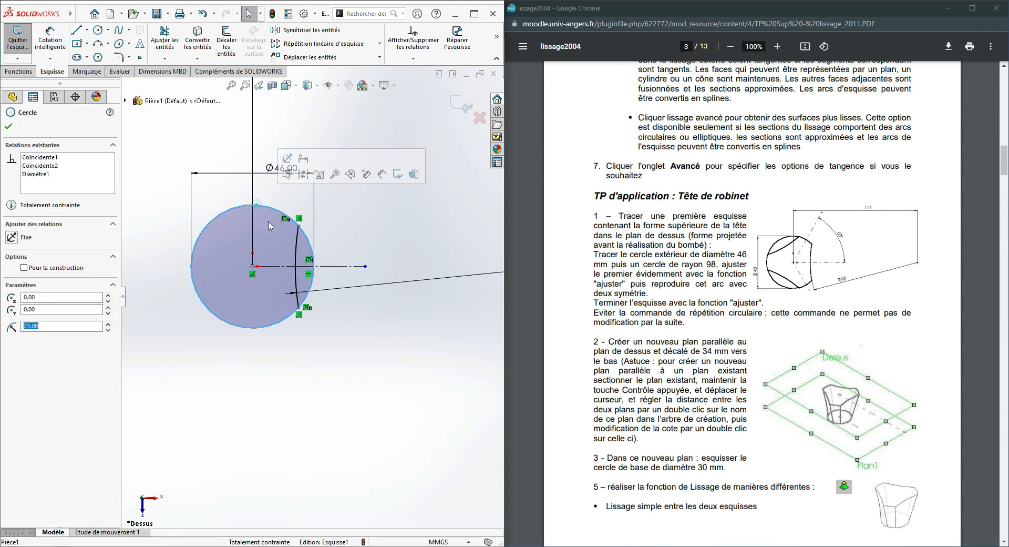
click(24, 267)
click(292, 304)
scroll(292, 256, down, 2)
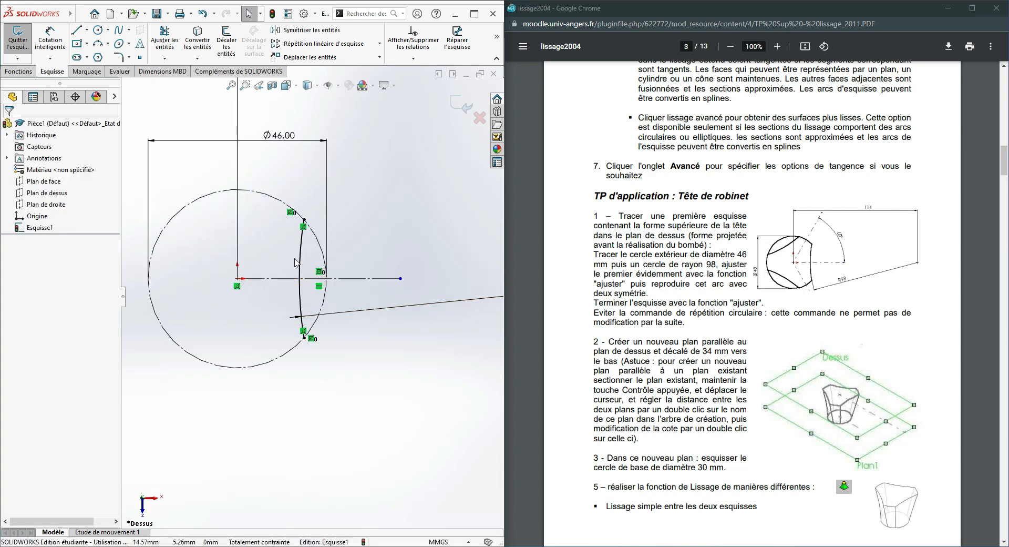
Step: Create a circular sketch pattern of the arc and the horizontal construction line about the origin, with 3 equally spaced instances over 360°
click(379, 43)
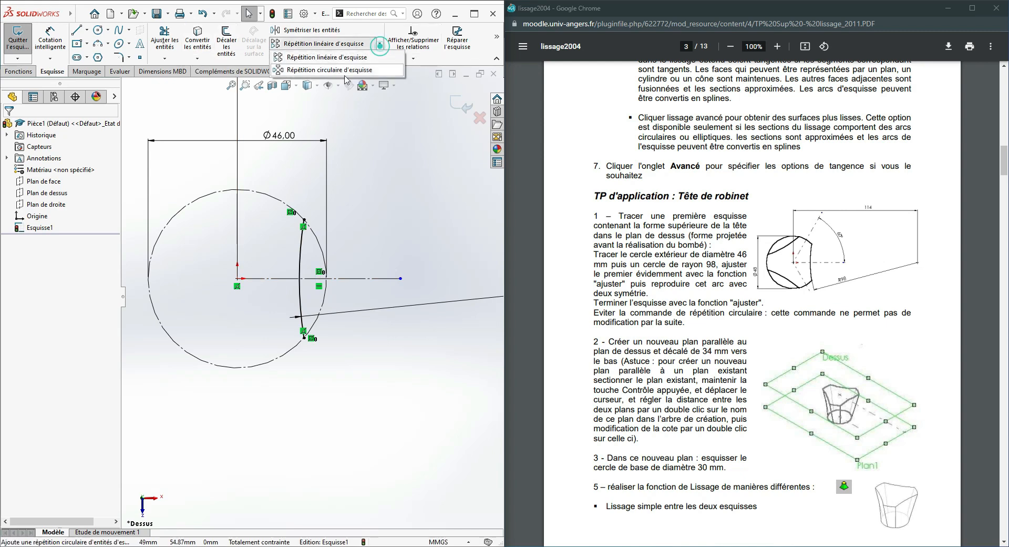
click(321, 71)
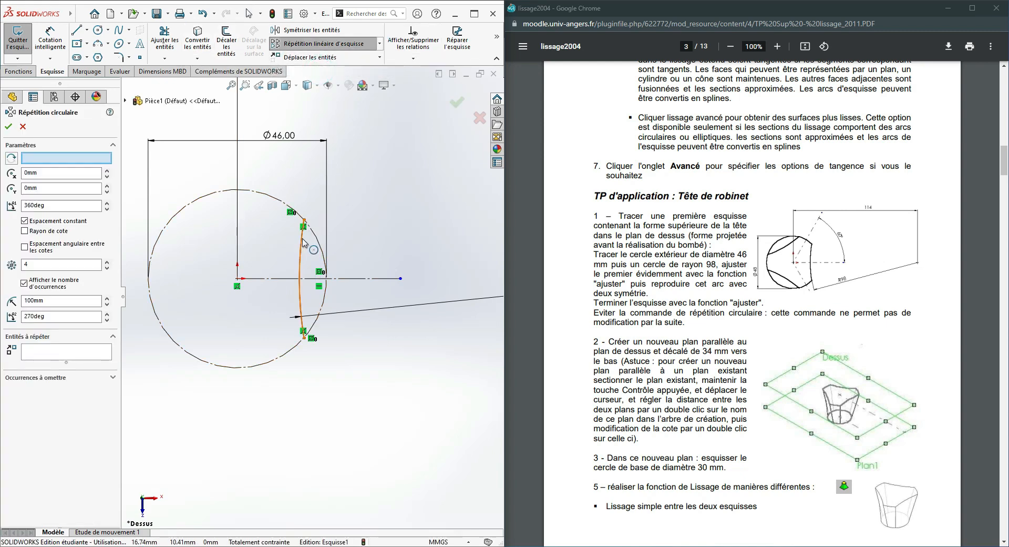
click(304, 243)
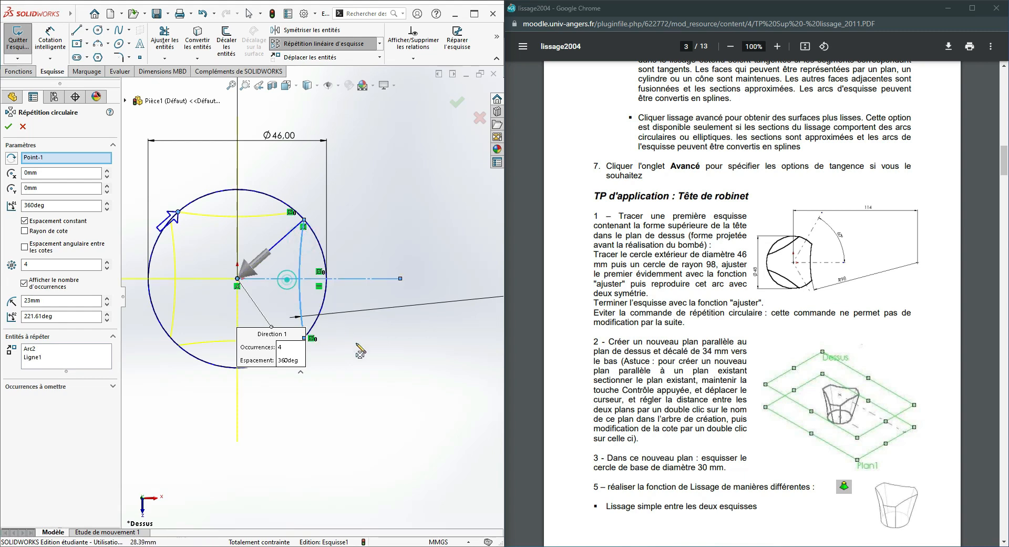
click(50, 265)
text(3)
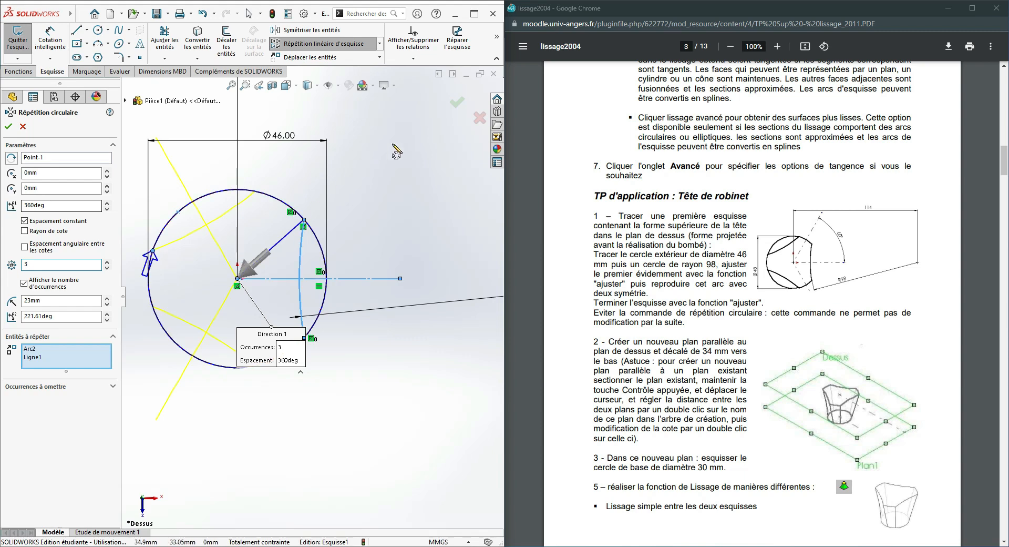
click(457, 102)
scroll(431, 324, up, 1)
scroll(315, 294, up, 2)
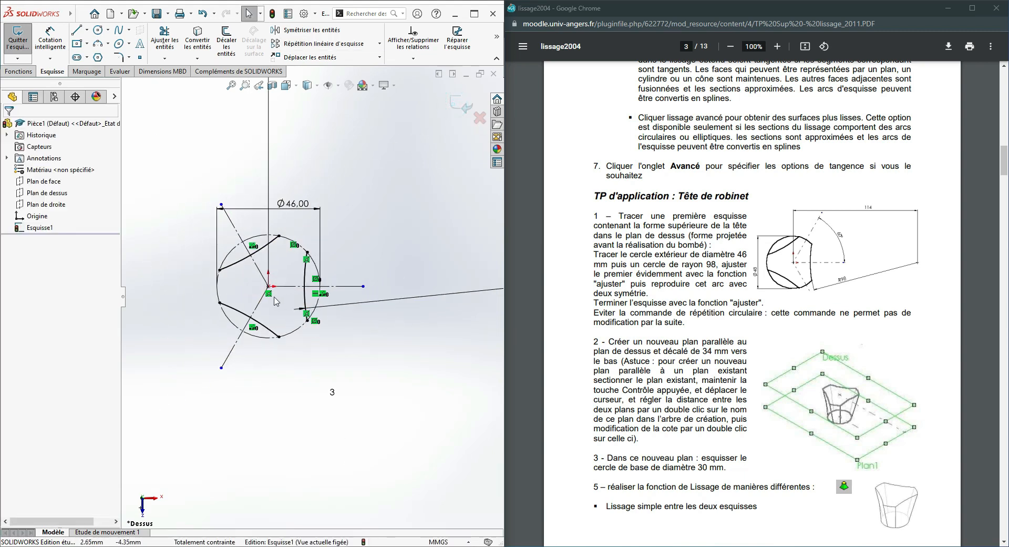
Step: Draw a three-point arc of 23 mm radius along the construction circle, joining the upper patterned arc to the right arc's upper endpoint
scroll(271, 300, down, 2)
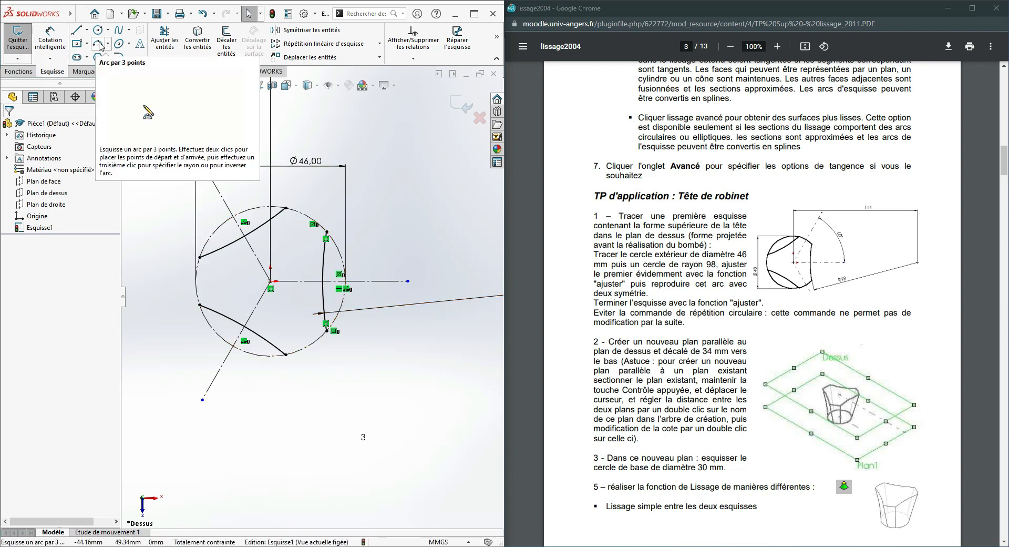
click(101, 45)
click(285, 208)
click(327, 232)
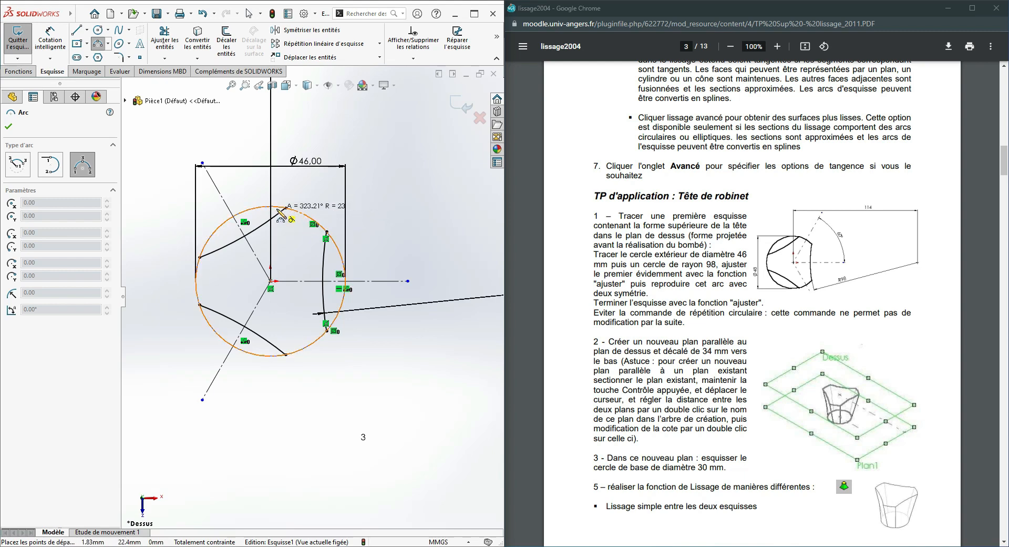
click(307, 217)
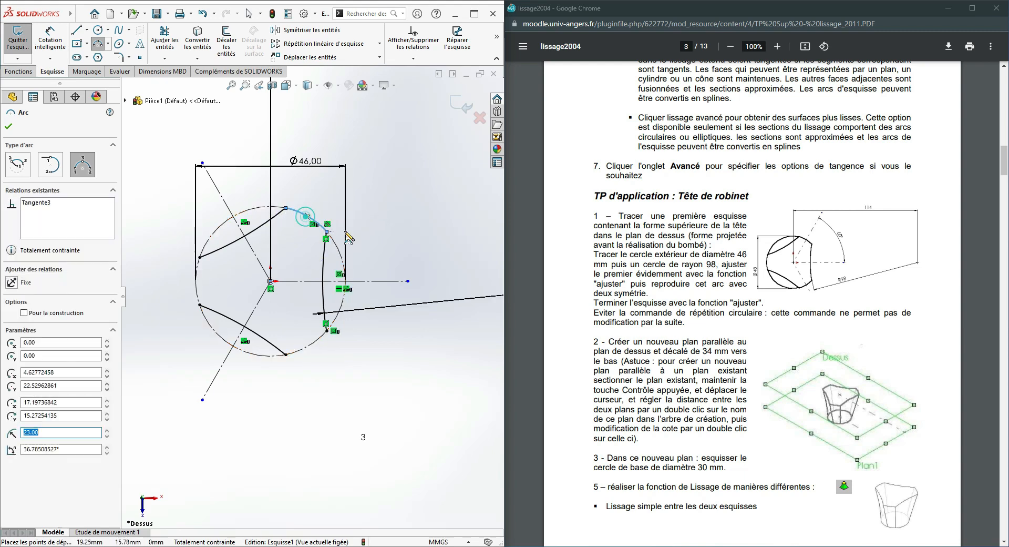
click(95, 46)
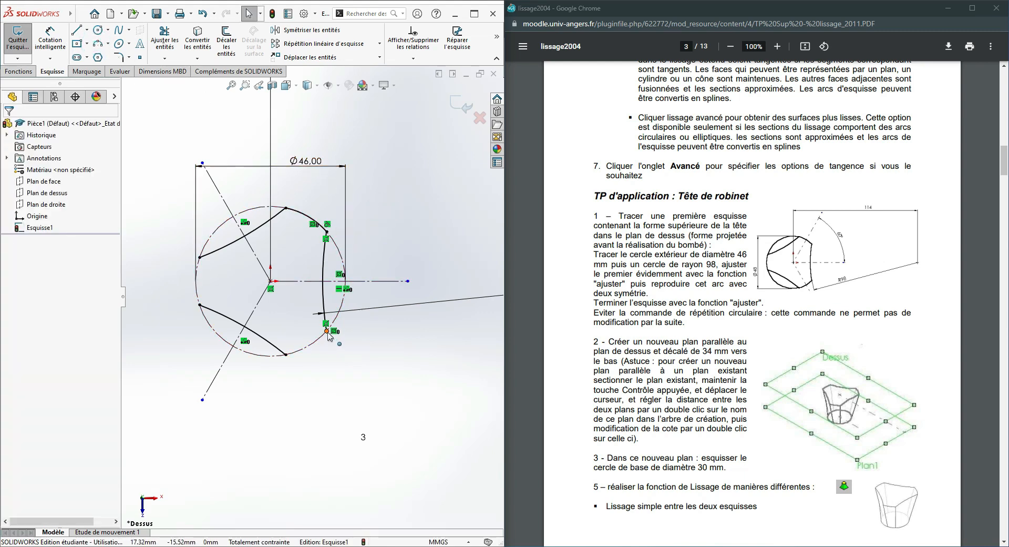
Step: Draw a three-point arc of 23 mm radius along the construction circle, joining the right arc's lower endpoint to the lower patterned arc
click(98, 45)
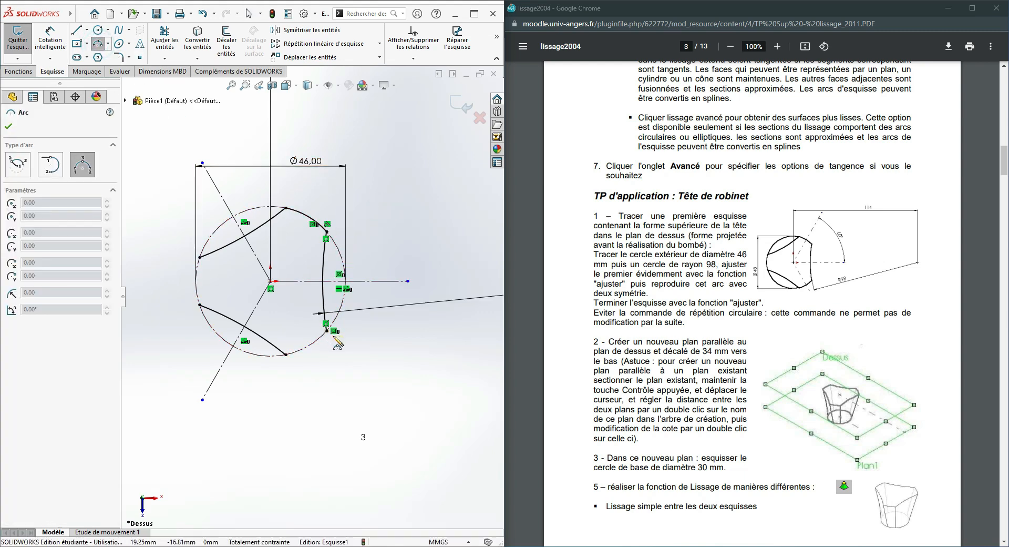
click(327, 330)
click(285, 355)
click(307, 346)
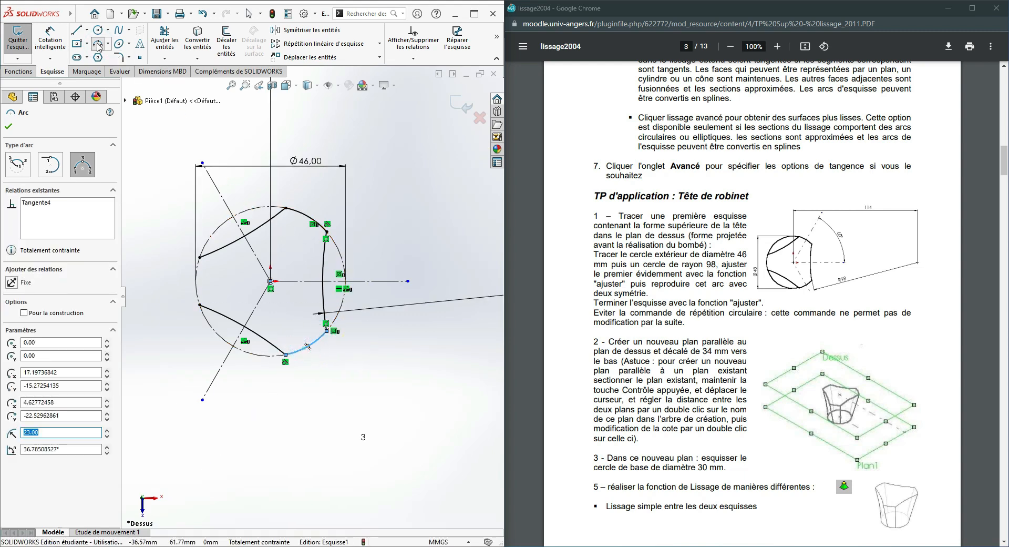
click(98, 46)
click(85, 15)
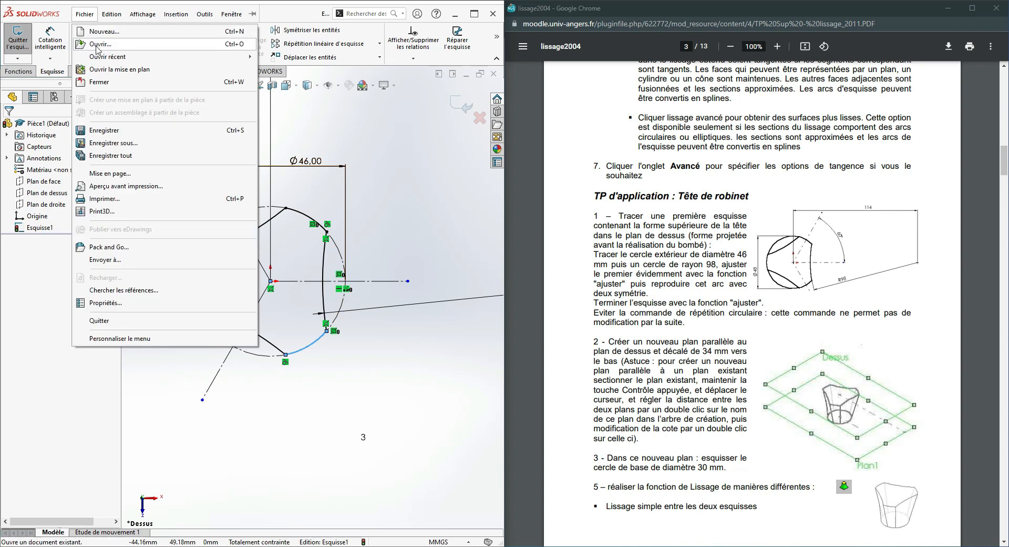
click(341, 139)
Step: Close the profile with a three-point arc of 23 mm radius along the construction circle, joining the left endpoints of the two patterned arcs
click(98, 43)
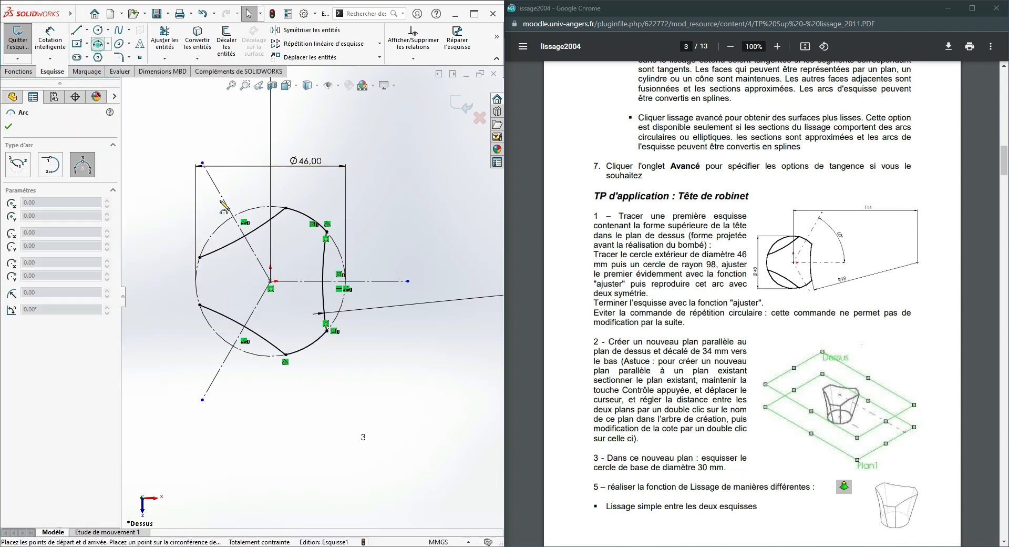
click(200, 257)
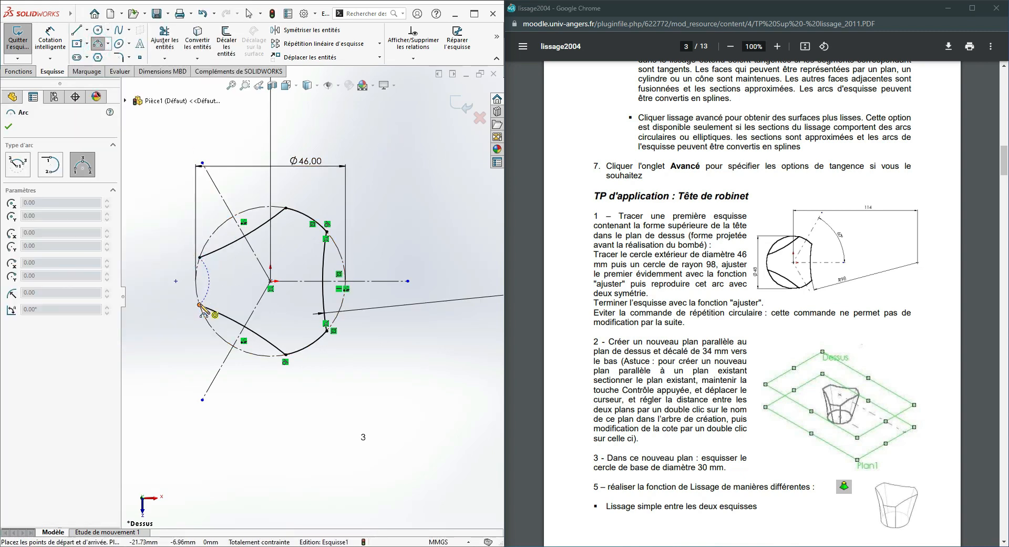
click(196, 290)
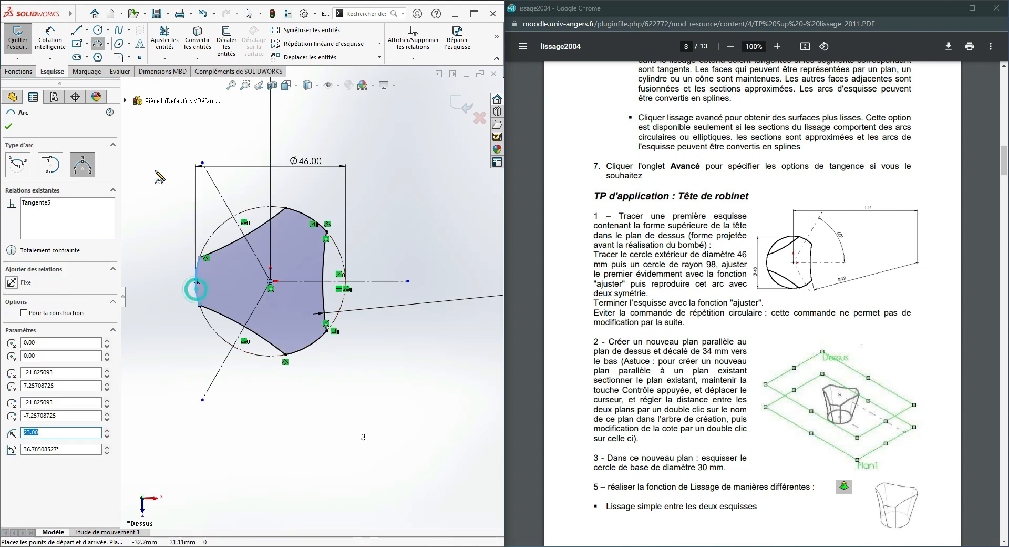
click(9, 127)
click(392, 252)
Step: Exit the finished top-plane sketch and view it in a tilted 3D orientation
scroll(376, 294, down, 2)
mouse_move(363, 313)
middle_down()
mouse_move(349, 221)
mouse_move(384, 245)
mouse_move(392, 227)
middle_up()
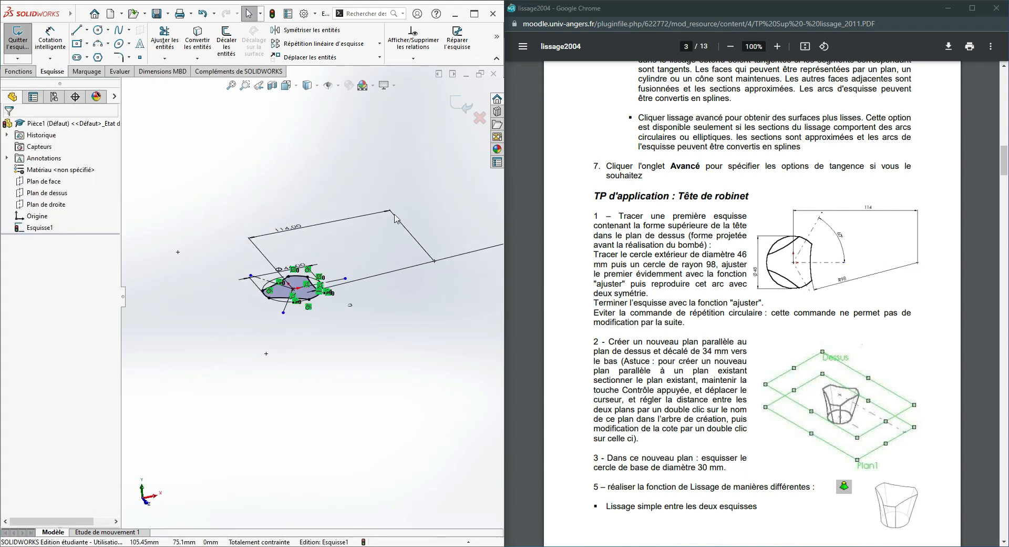
click(465, 109)
scroll(347, 316, down, 3)
click(291, 329)
scroll(311, 298, up, 3)
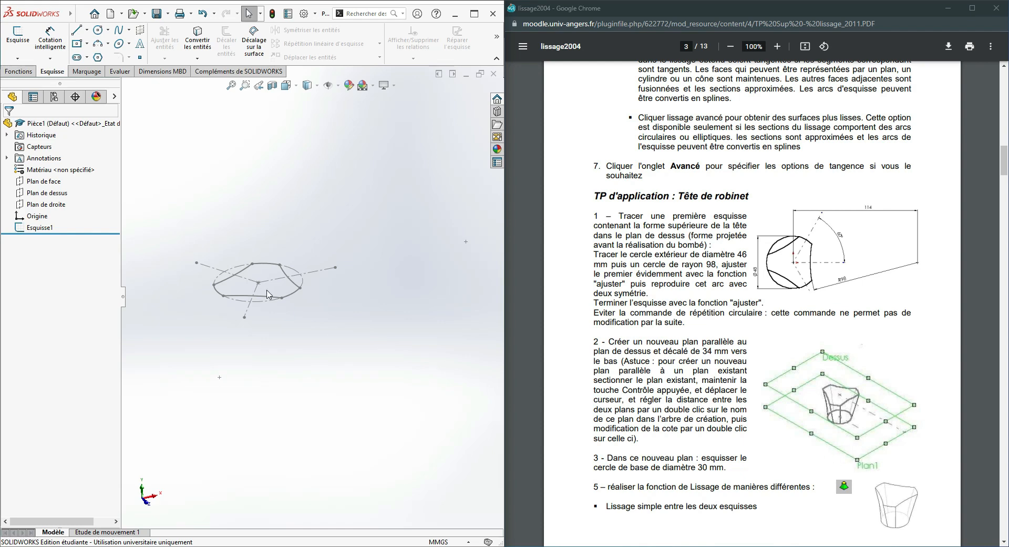
scroll(319, 307, up, 3)
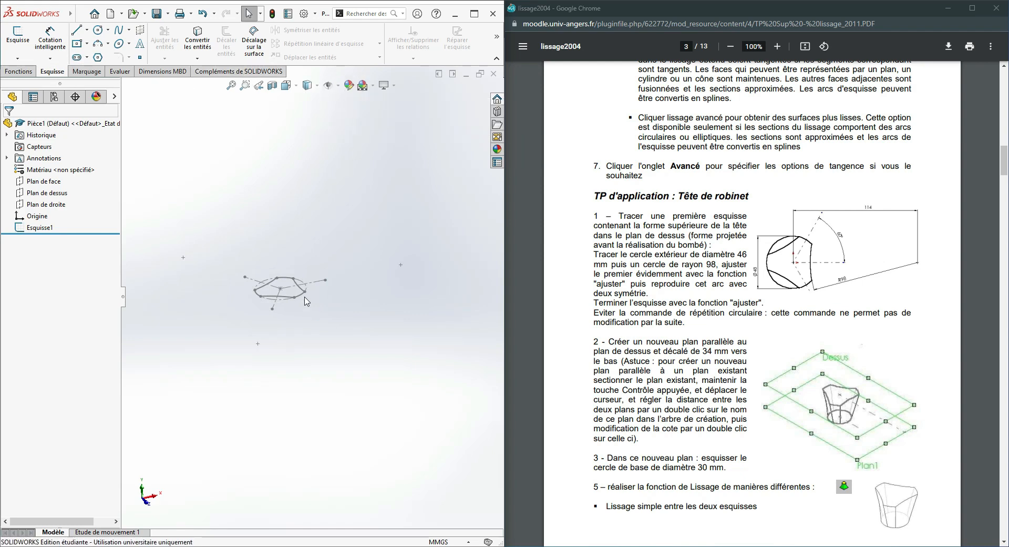
Step: Show the front, top and right reference planes in the model view
click(338, 85)
click(331, 99)
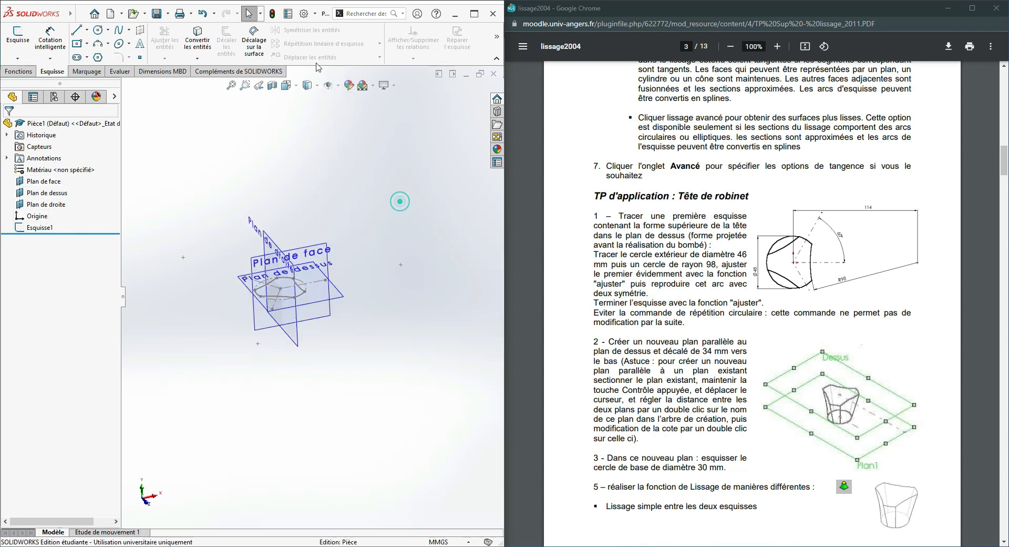
scroll(292, 317, down, 4)
middle_drag(375, 330, 405, 297)
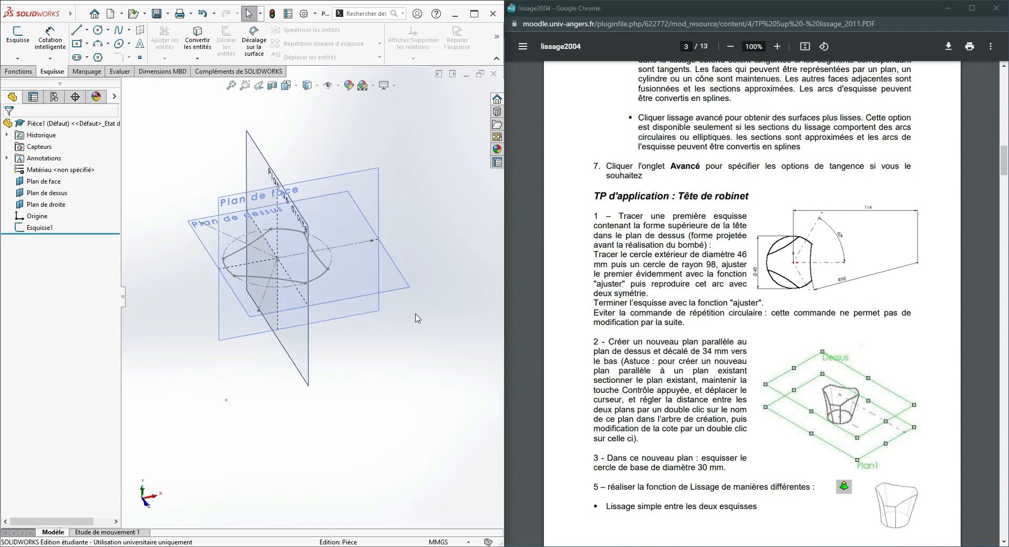
Step: Create a reference plane parallel to the top plane (Plan de dessus), offset 34 mm downward with the offset direction reversed
click(16, 73)
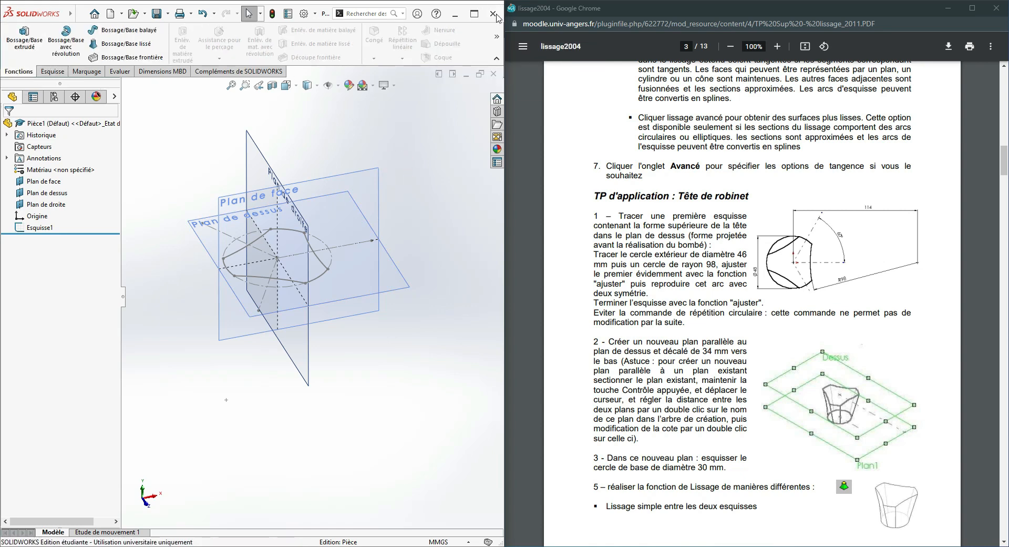
click(498, 37)
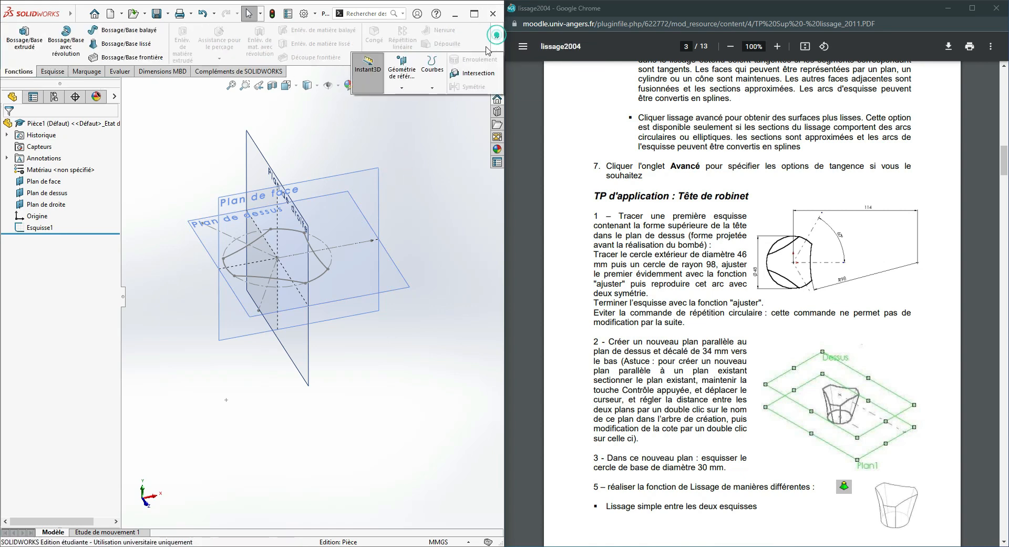
click(402, 91)
click(405, 102)
middle_drag(461, 249, 363, 287)
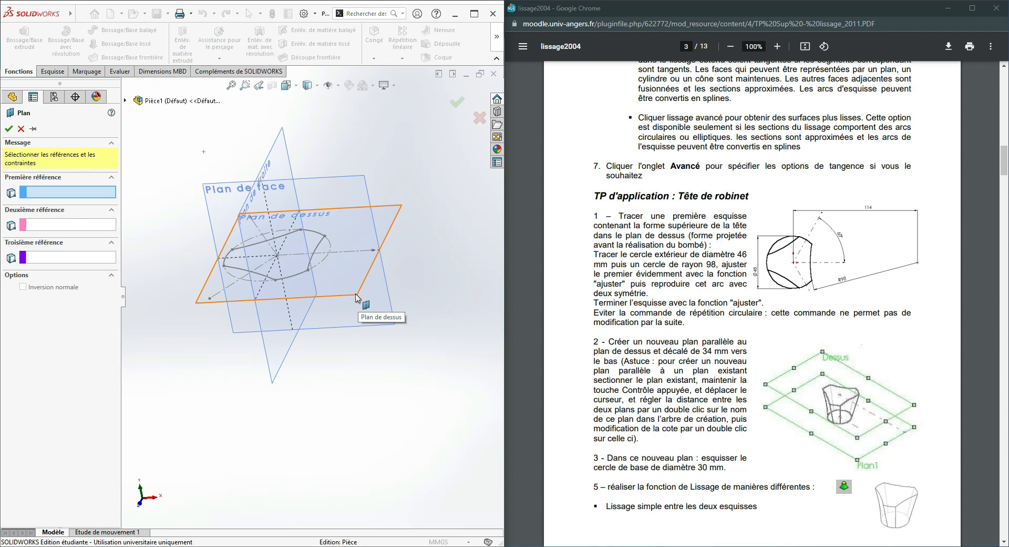
click(356, 297)
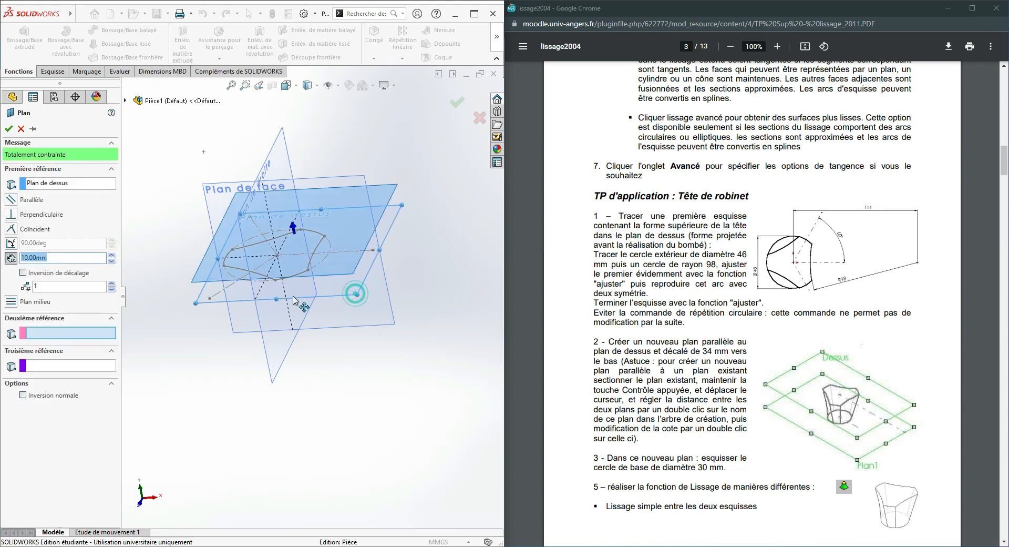
click(23, 273)
mouse_move(383, 333)
middle_down()
mouse_move(389, 287)
mouse_move(388, 317)
middle_up()
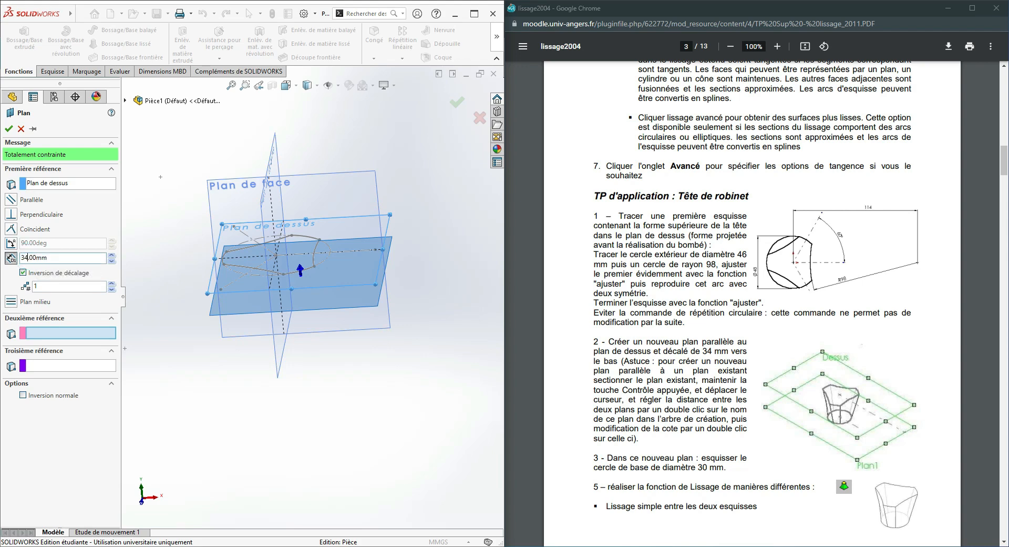
click(457, 100)
mouse_move(444, 231)
middle_down()
mouse_move(429, 219)
mouse_move(417, 255)
middle_up()
scroll(881, 428, down, 10)
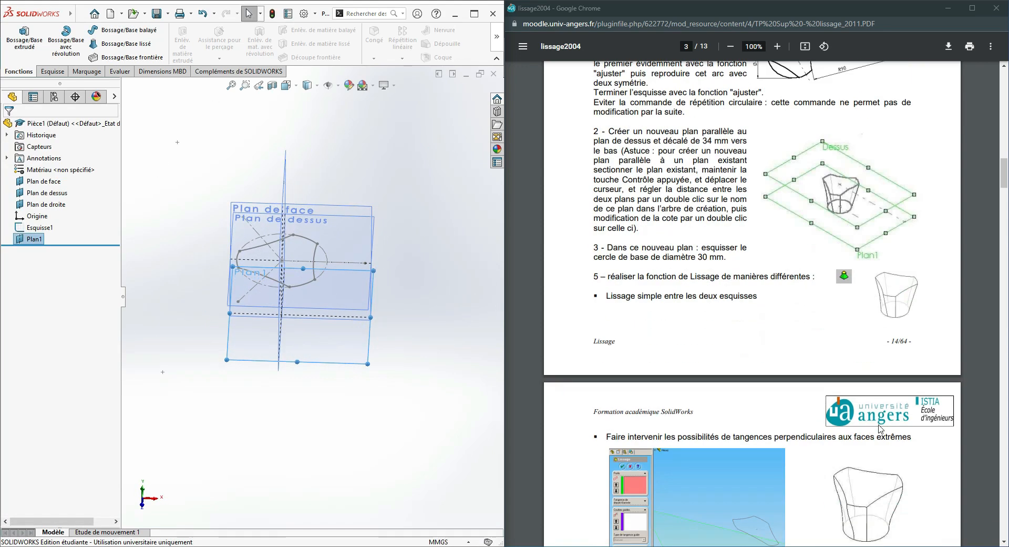
scroll(839, 362, up, 9)
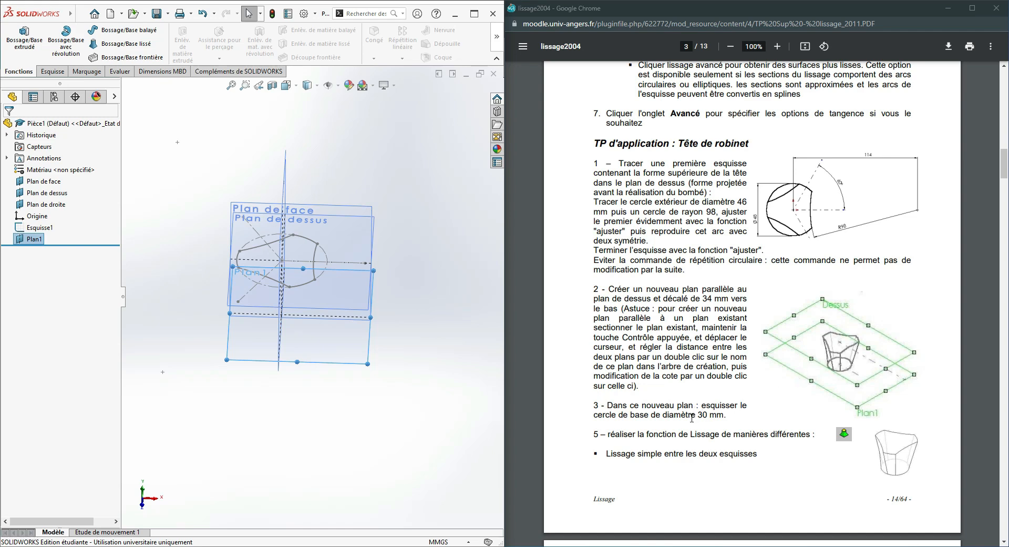
click(53, 71)
click(18, 40)
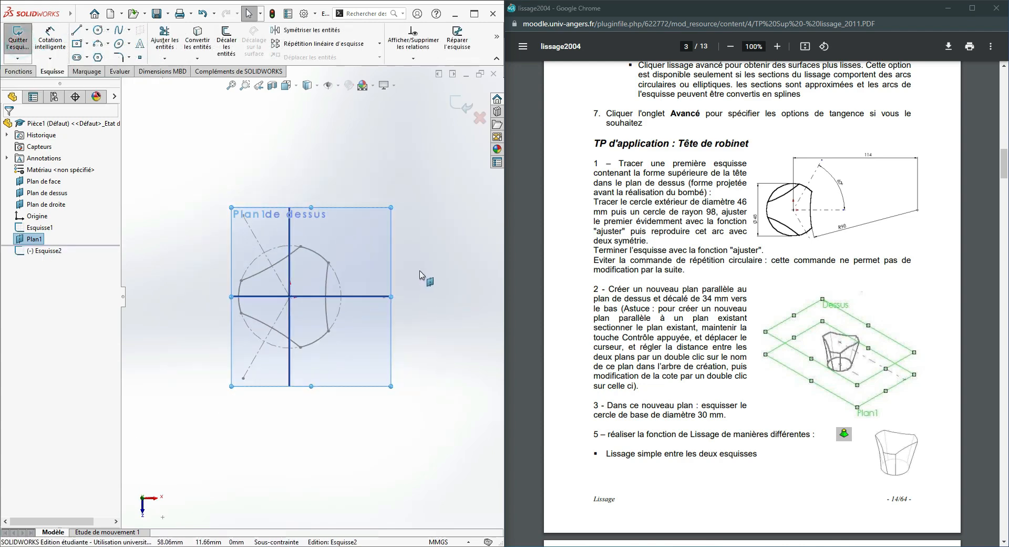
middle_drag(420, 274, 395, 219)
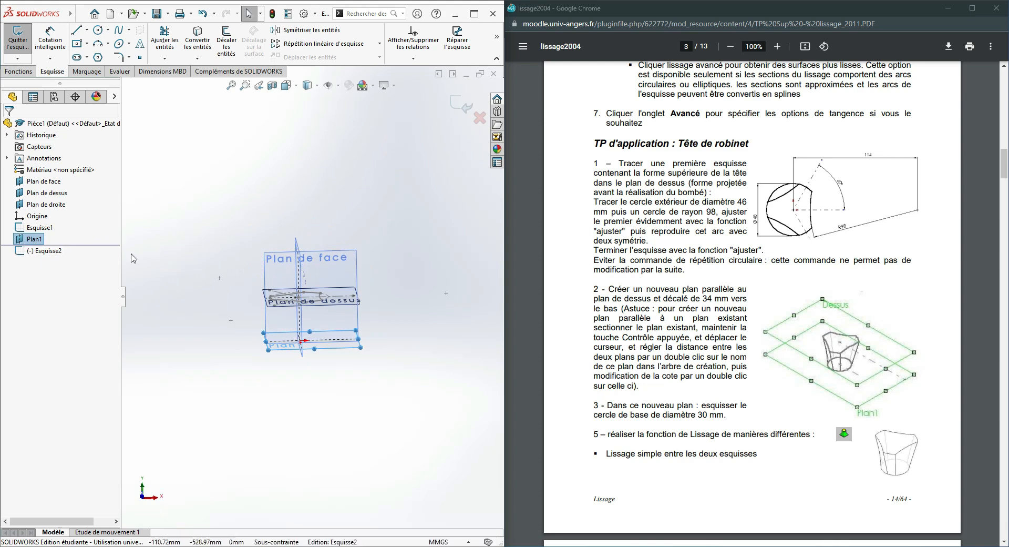
click(475, 112)
middle_drag(394, 227, 406, 279)
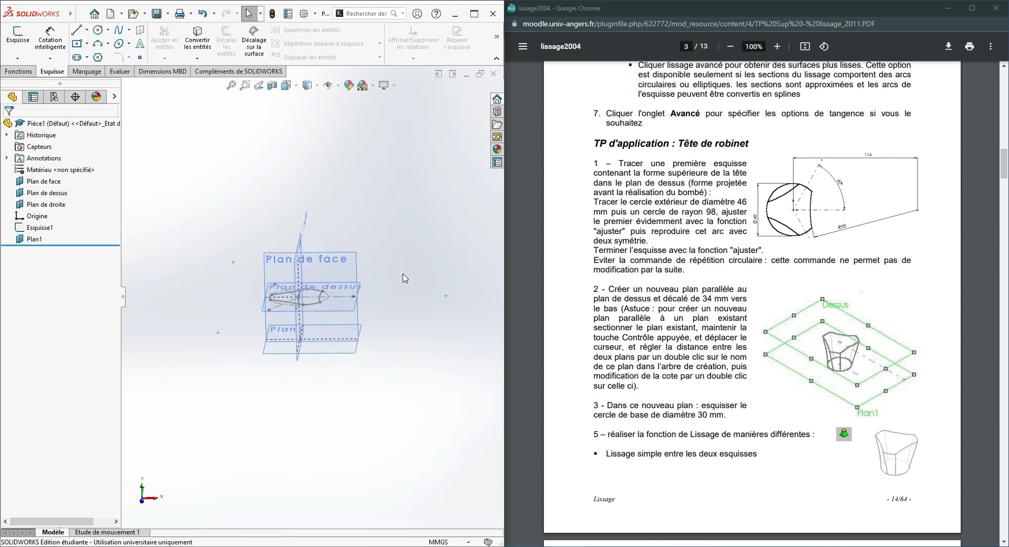
Step: Open a new sketch on the offset plane Plan1 and draw a circle about 18 mm in diameter centred on the origin
click(13, 42)
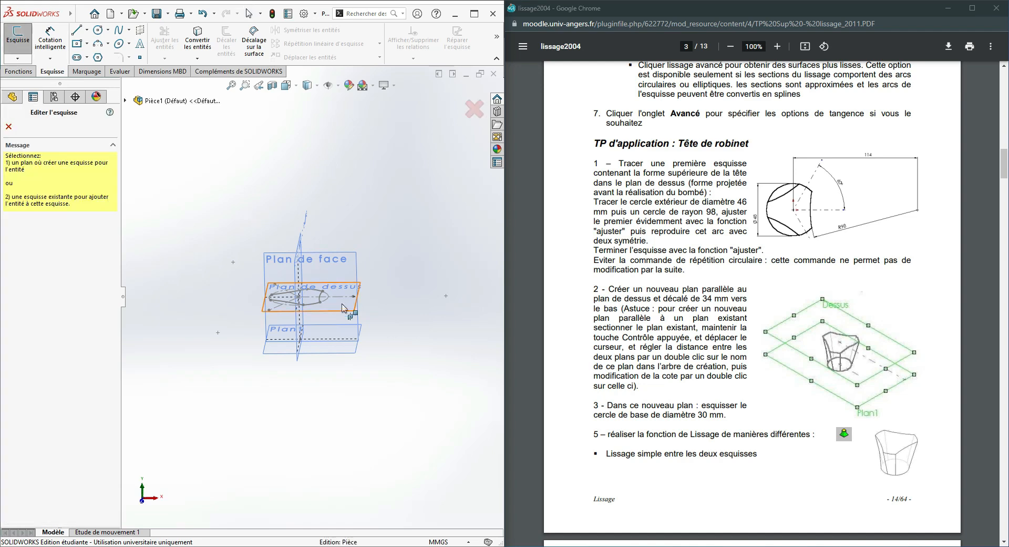
click(345, 355)
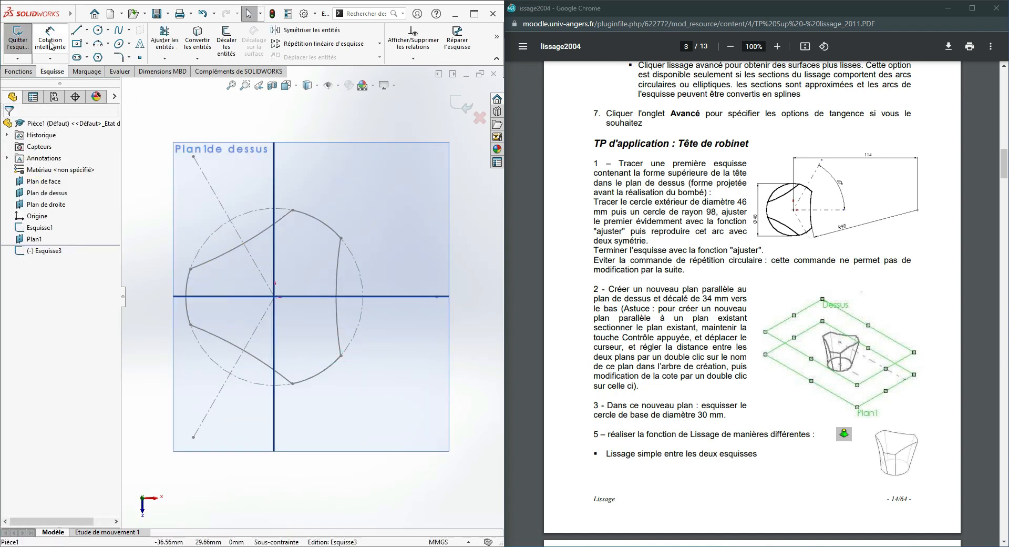
click(104, 32)
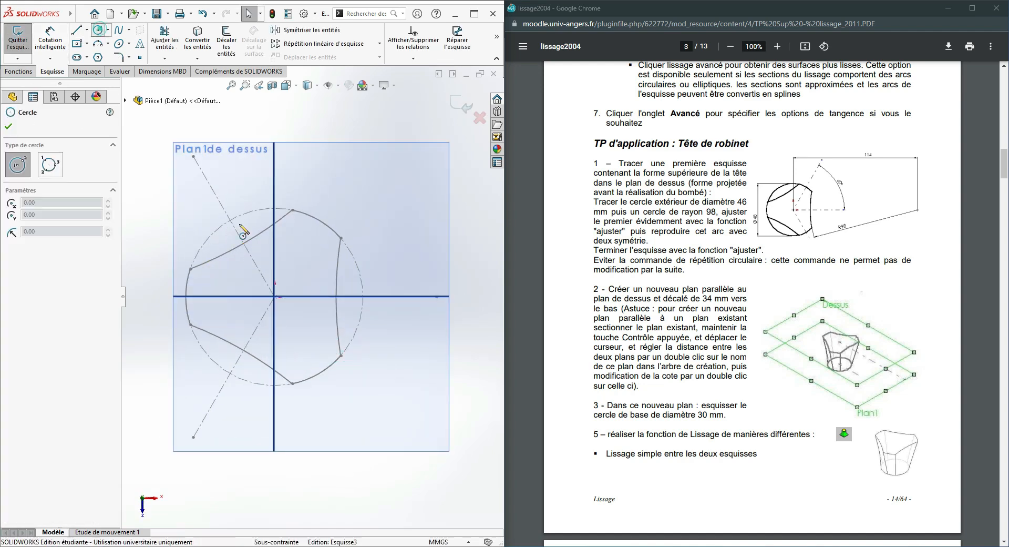
click(274, 297)
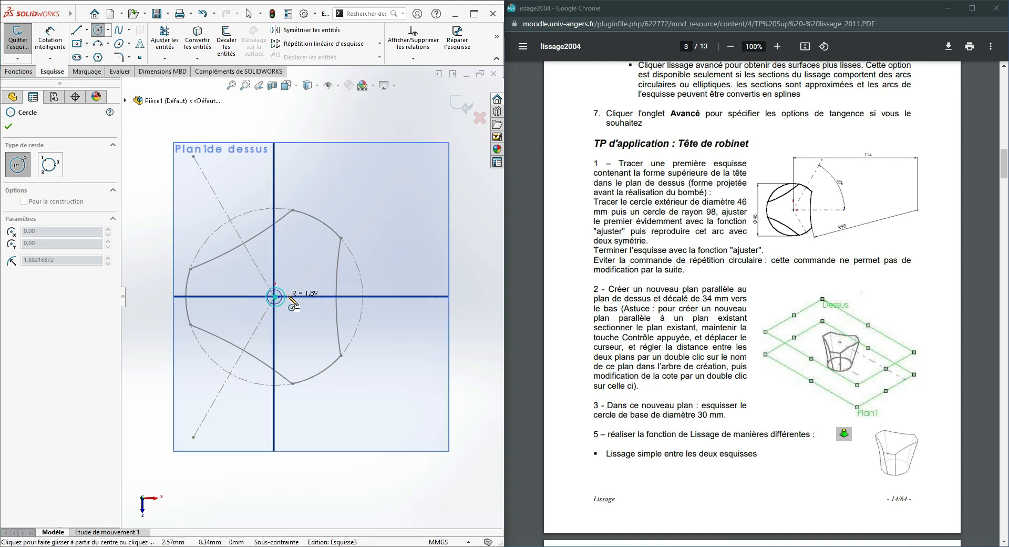
click(311, 300)
key(Escape)
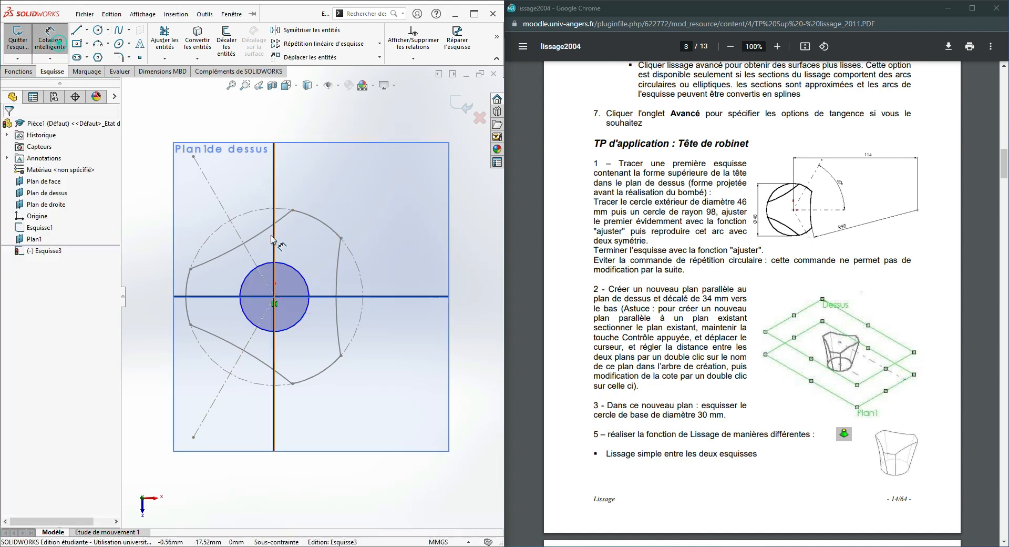
Step: Dimension the base circle's diameter as 30 mm and exit the sketch
click(290, 268)
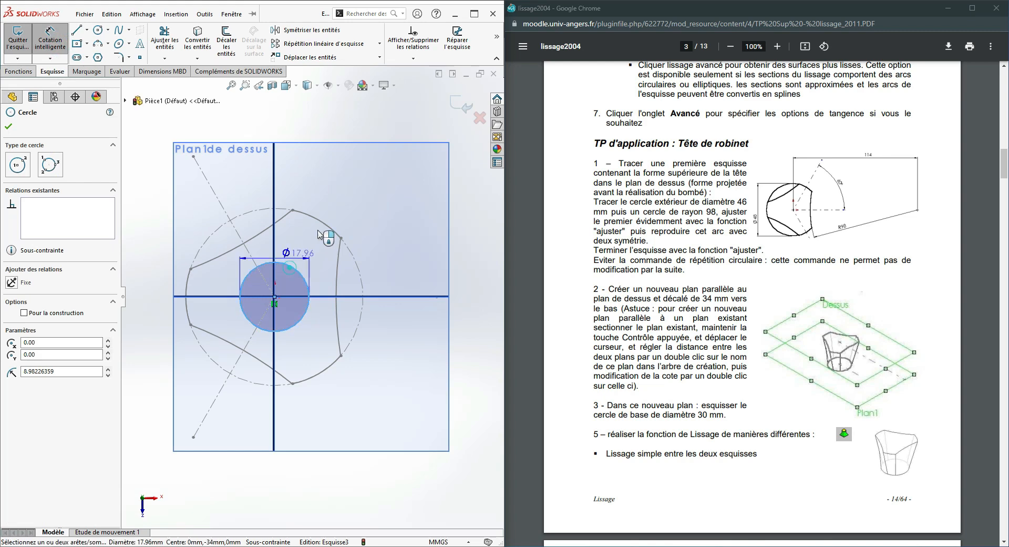
click(351, 223)
text(30)
key(Return)
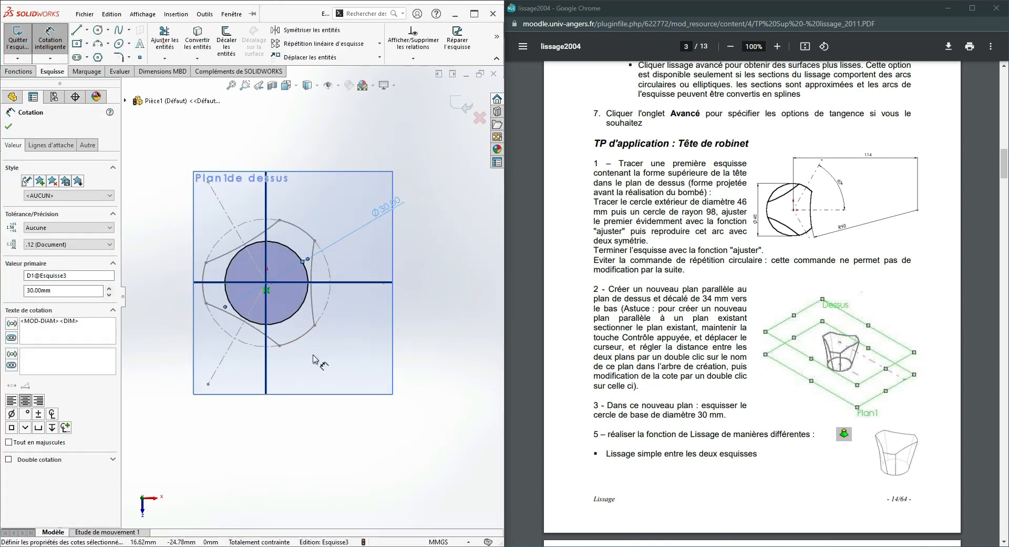
middle_drag(306, 399, 304, 359)
click(461, 106)
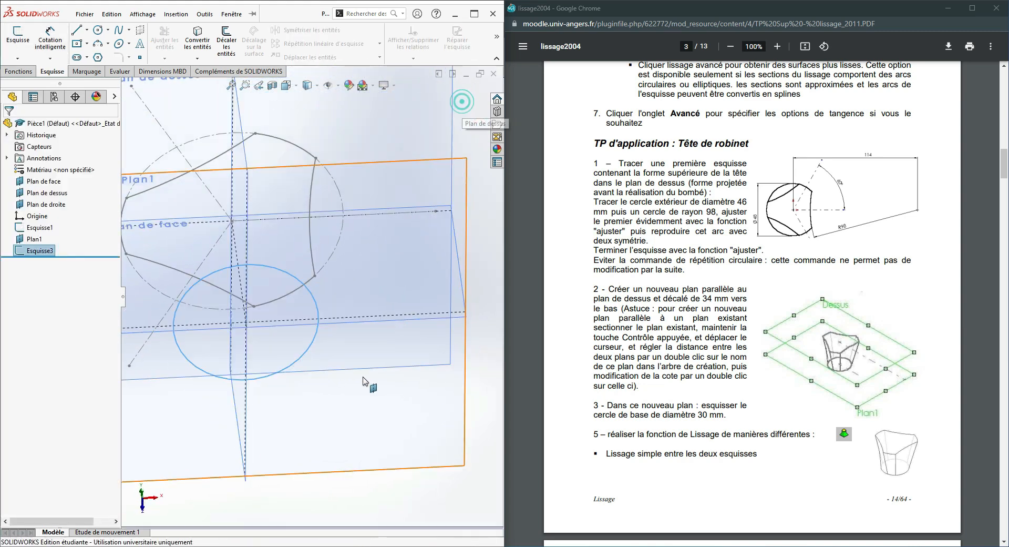
Step: Reopen the base circle's sketch to check its diameter dimension, and exit it without editing
scroll(242, 339, down, 3)
click(371, 421)
middle_drag(367, 389, 409, 393)
click(36, 251)
click(44, 221)
click(328, 333)
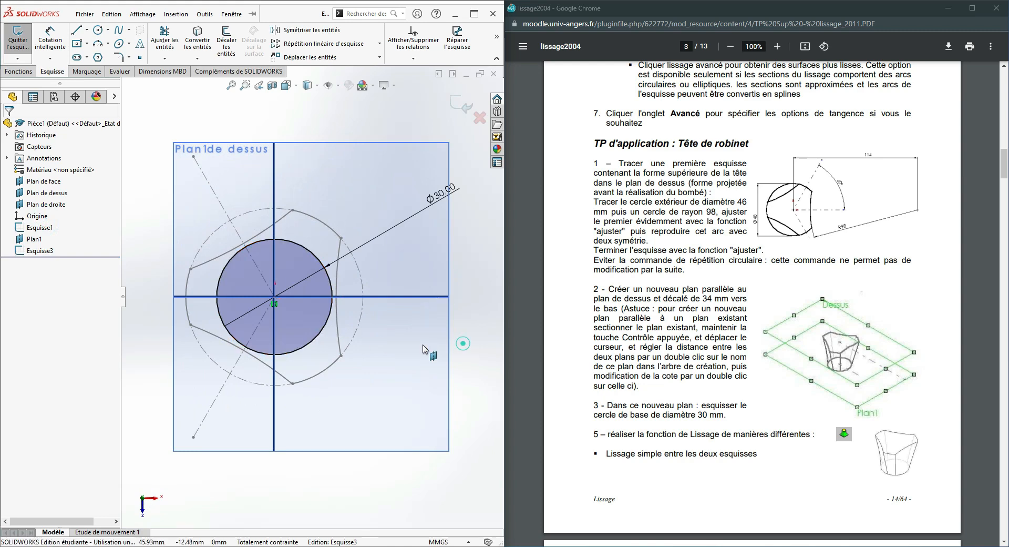
click(478, 359)
click(463, 112)
middle_drag(451, 382, 426, 320)
Step: Hide all the planes in the model view so that only the two sketches are displayed
click(18, 71)
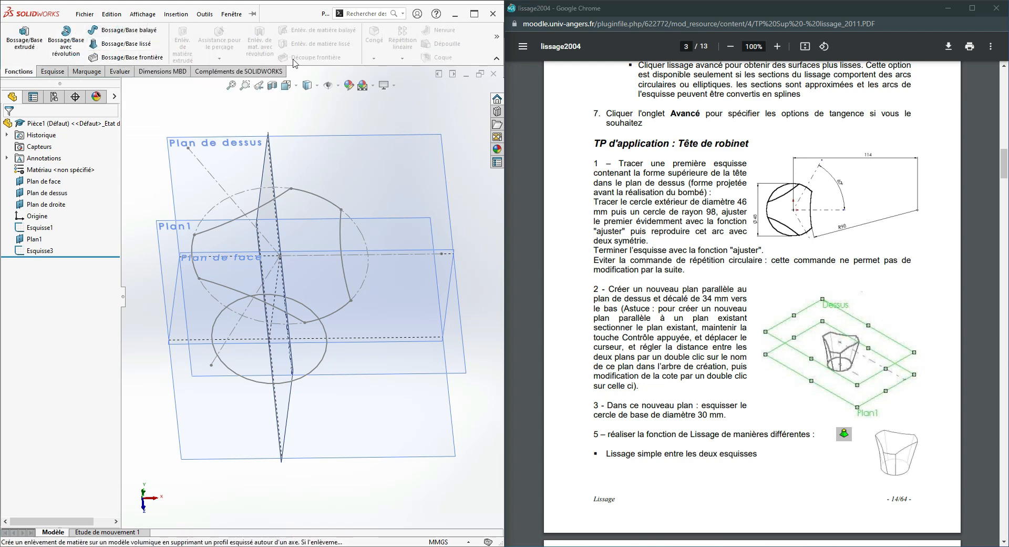
click(329, 87)
click(331, 85)
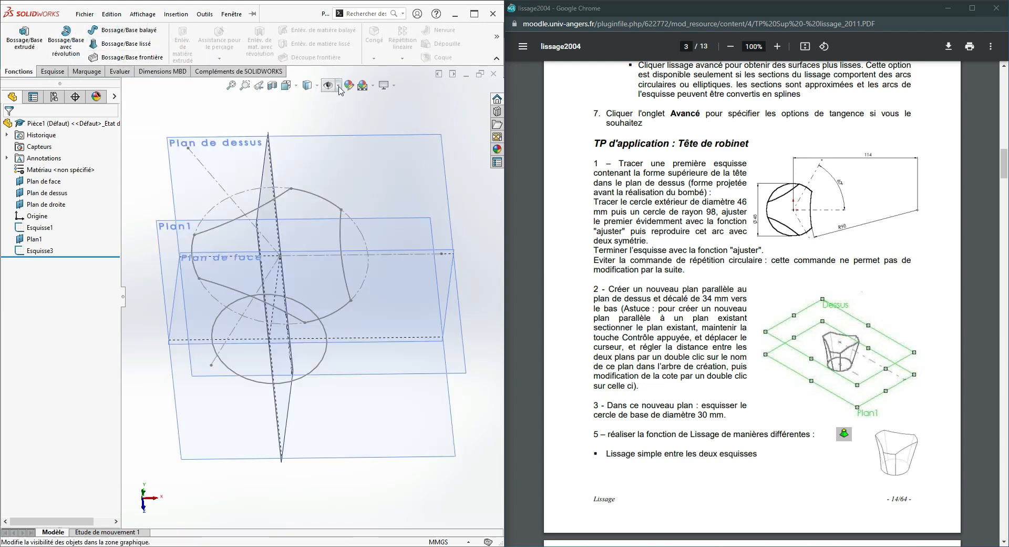
click(339, 87)
click(343, 102)
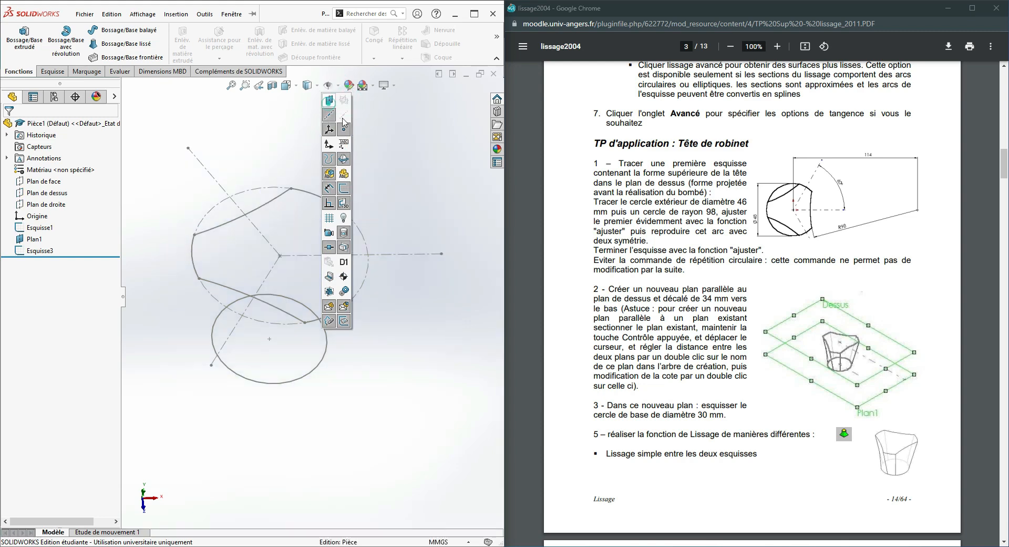
click(393, 156)
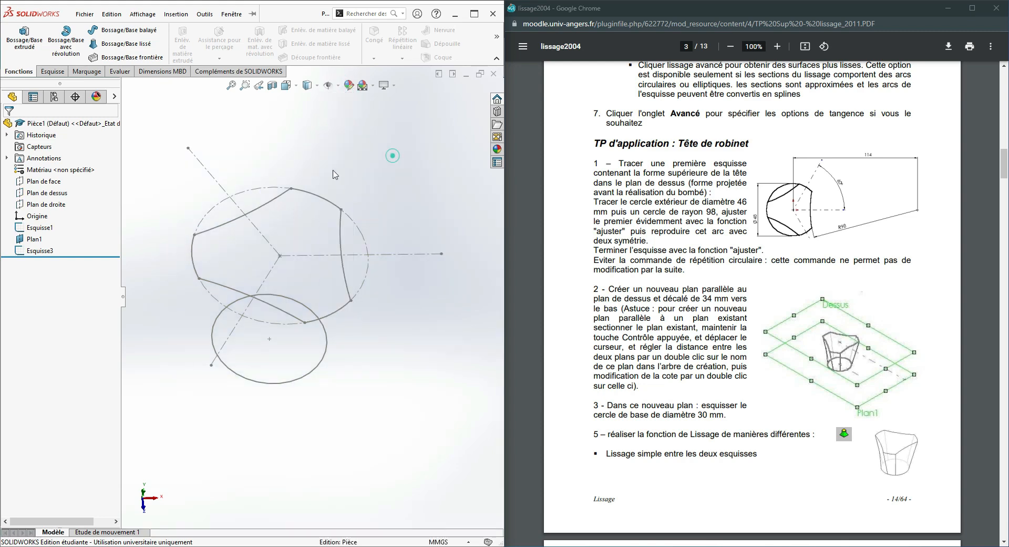
Step: Create a simple loft between the top-plane profile sketch Esquisse1 and the base circle sketch Esquisse3
click(131, 46)
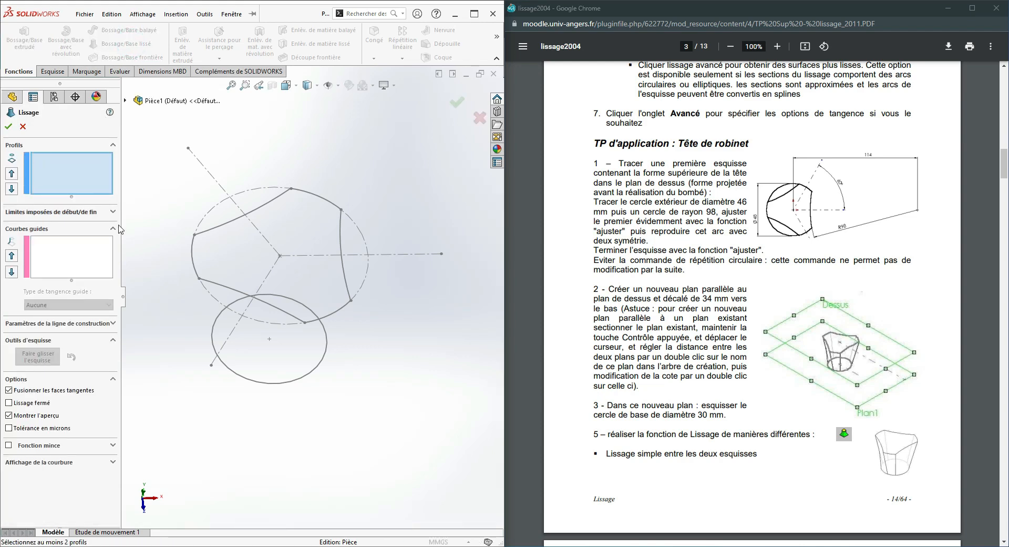
middle_drag(394, 360, 401, 329)
click(335, 273)
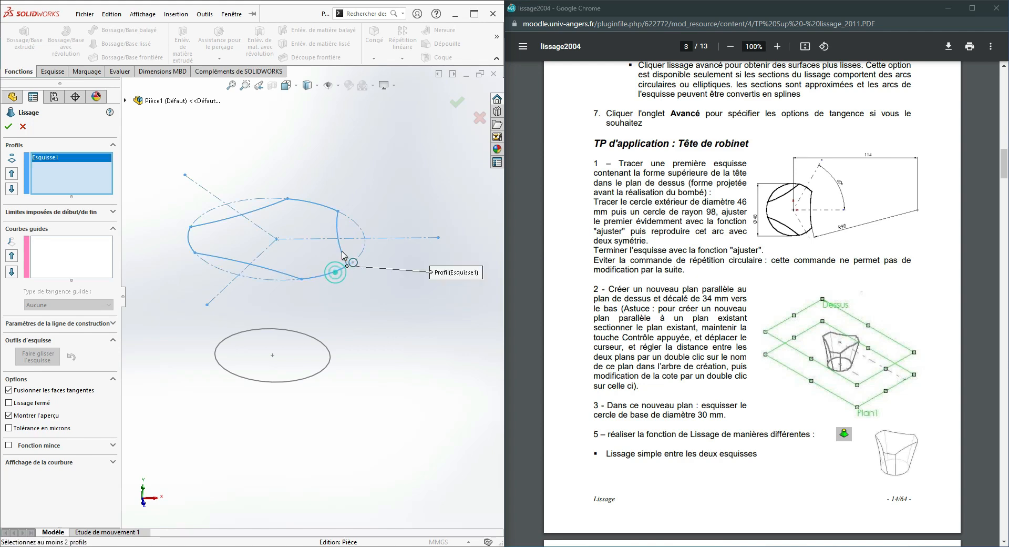
click(278, 382)
middle_drag(278, 389, 303, 511)
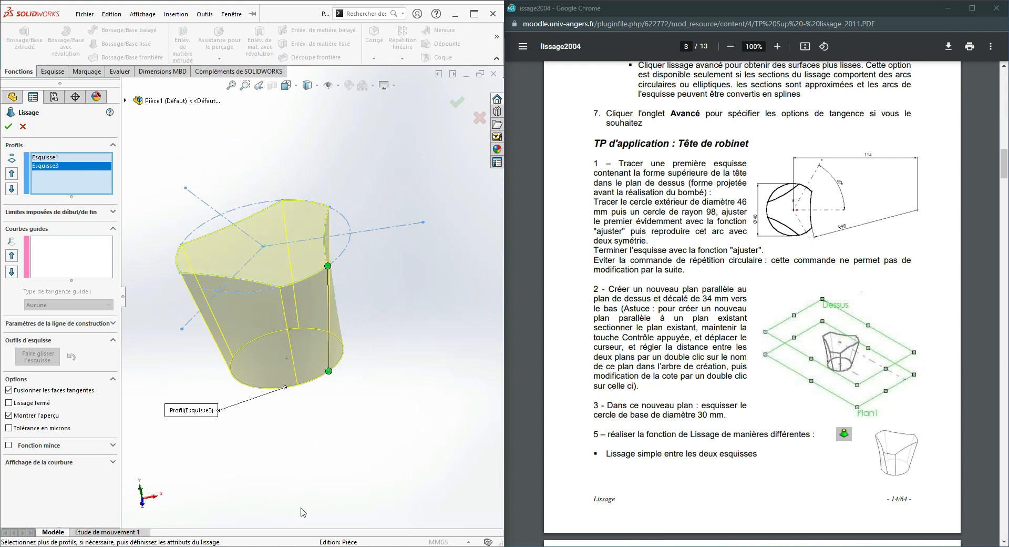
click(457, 102)
middle_drag(439, 282, 370, 291)
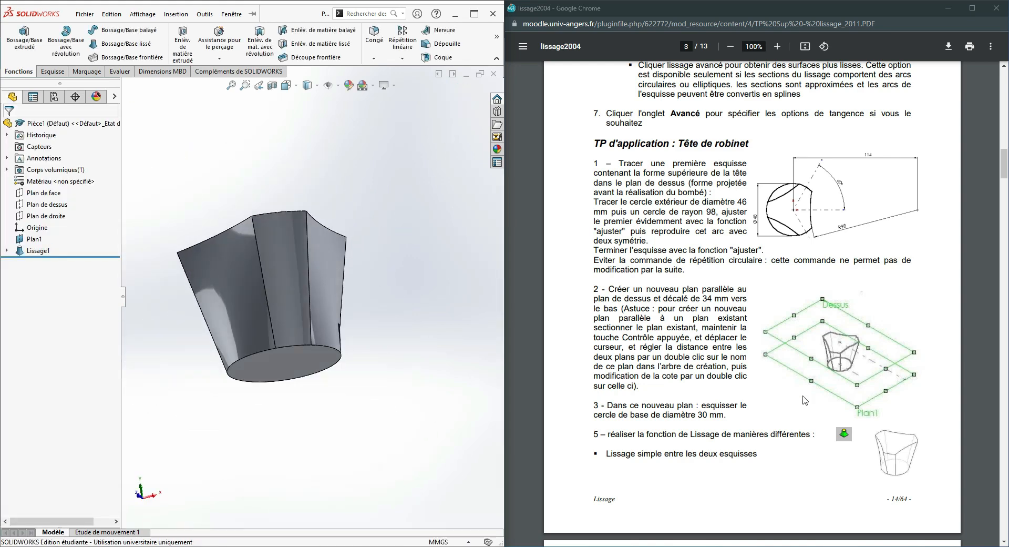
Step: Read the exercise's instructions on the loft variants with guide curves, up to the revolved cut of the domed top
scroll(804, 400, down, 10)
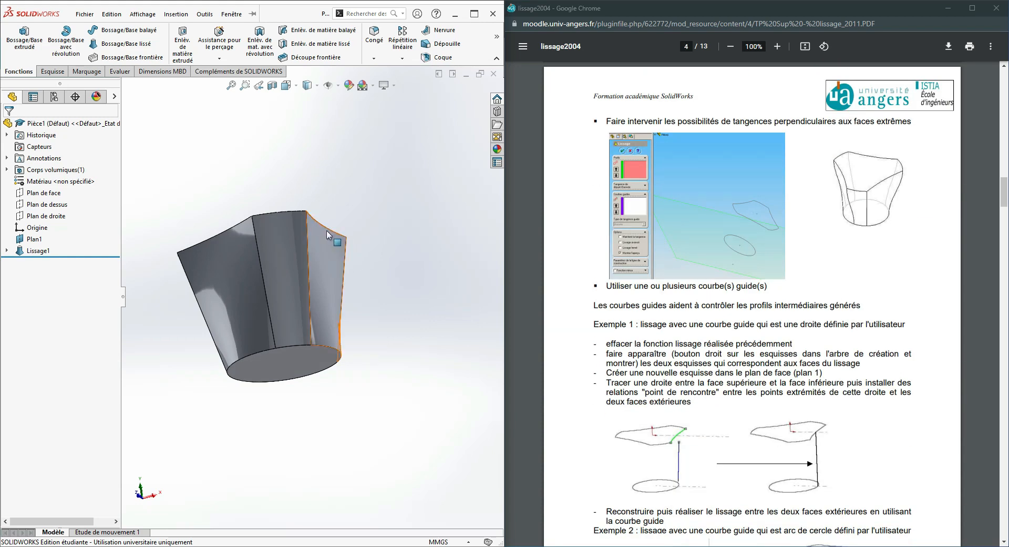
middle_drag(389, 317, 284, 310)
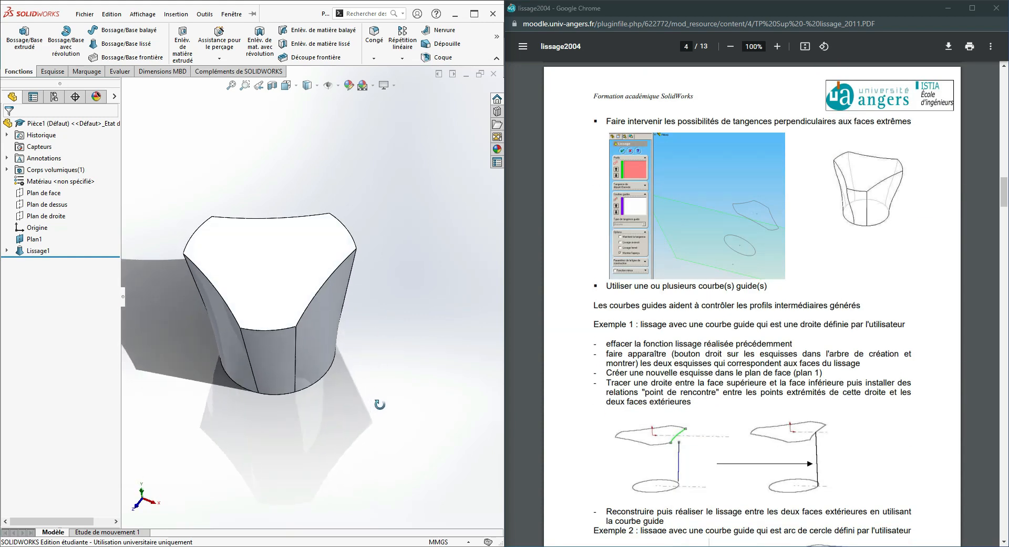
scroll(402, 404, up, 5)
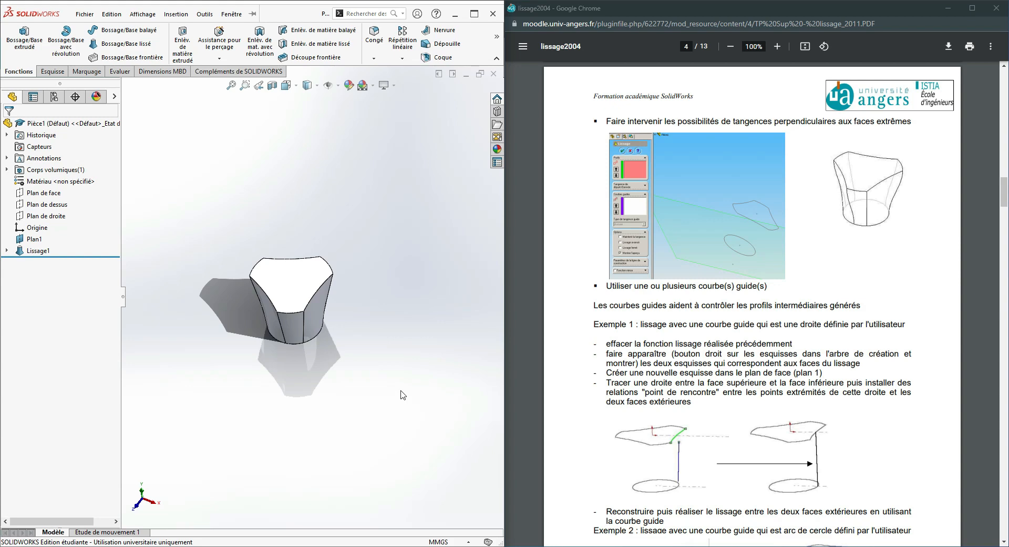
scroll(706, 446, down, 12)
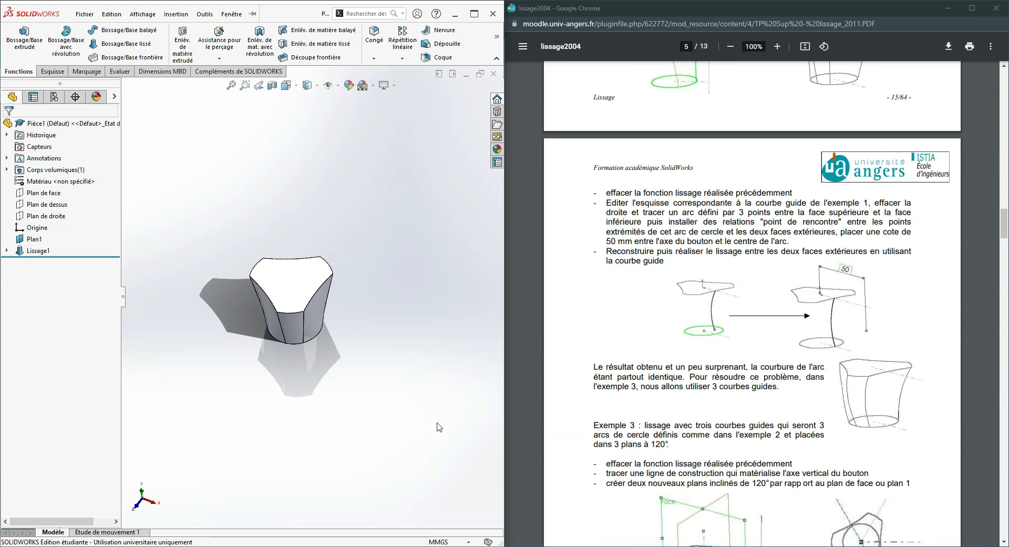
scroll(651, 395, down, 1)
scroll(305, 299, up, 1)
scroll(320, 301, down, 1)
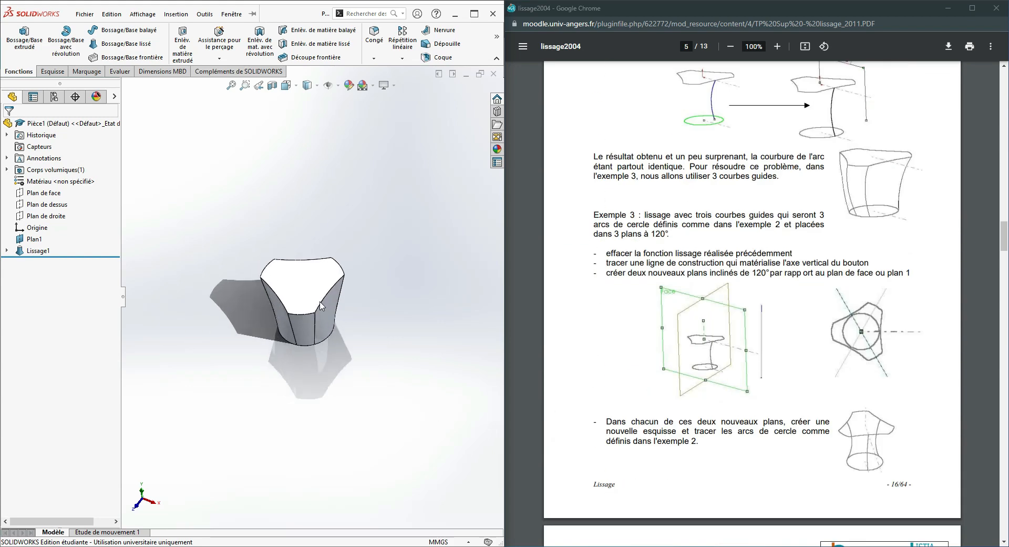
scroll(776, 382, down, 6)
middle_drag(429, 372, 421, 338)
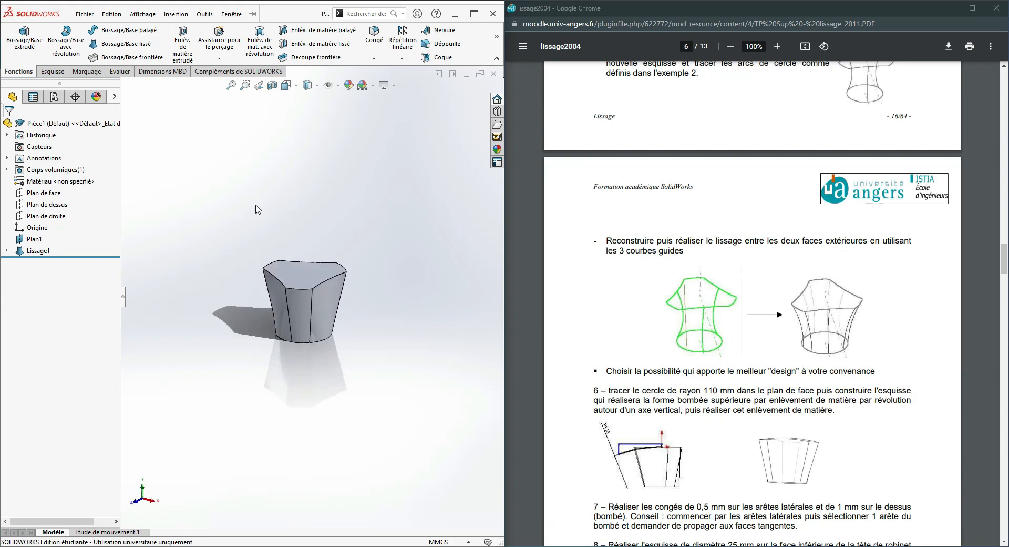
Step: Display the planes in the model view and open a new sketch on the front plane (Plan de face)
click(53, 72)
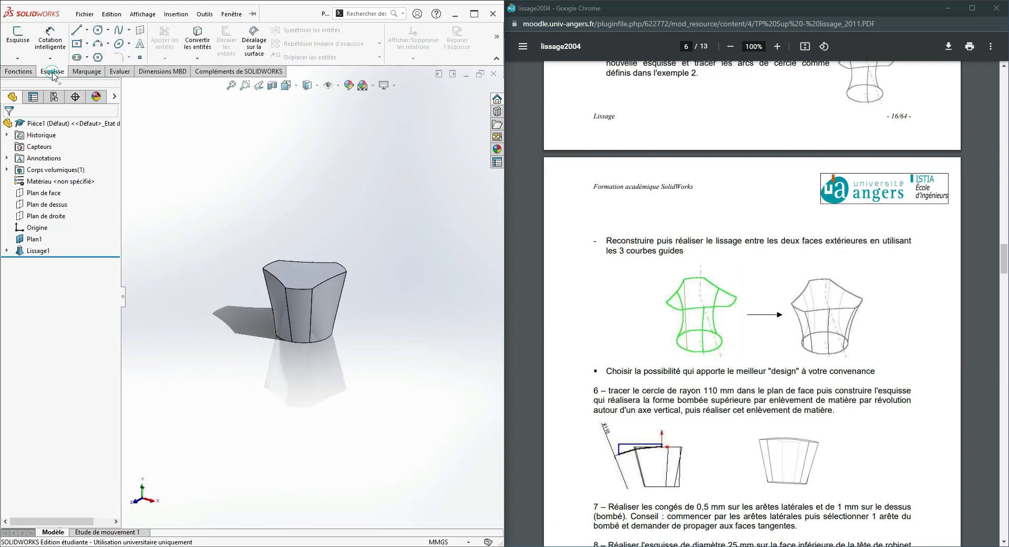
click(18, 38)
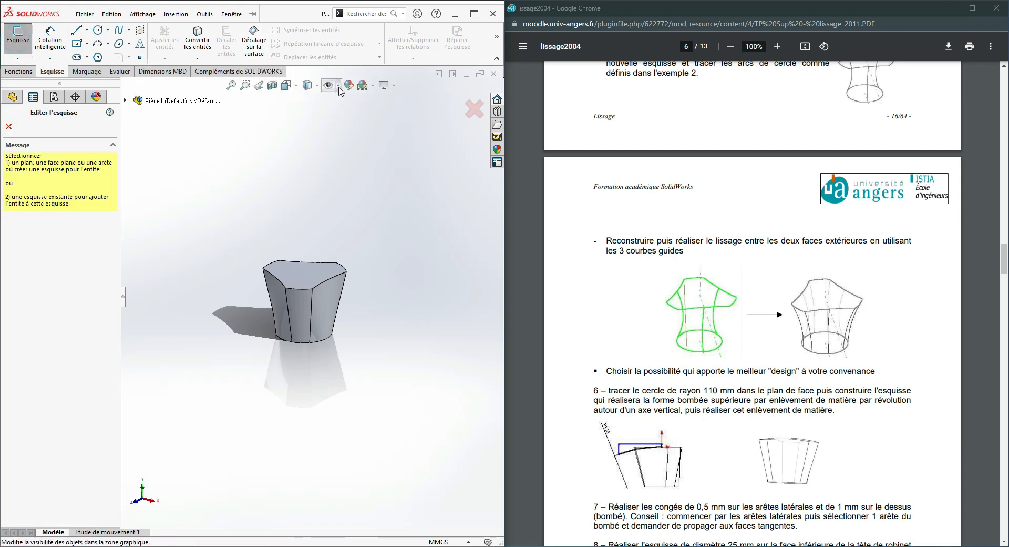
click(339, 87)
click(343, 99)
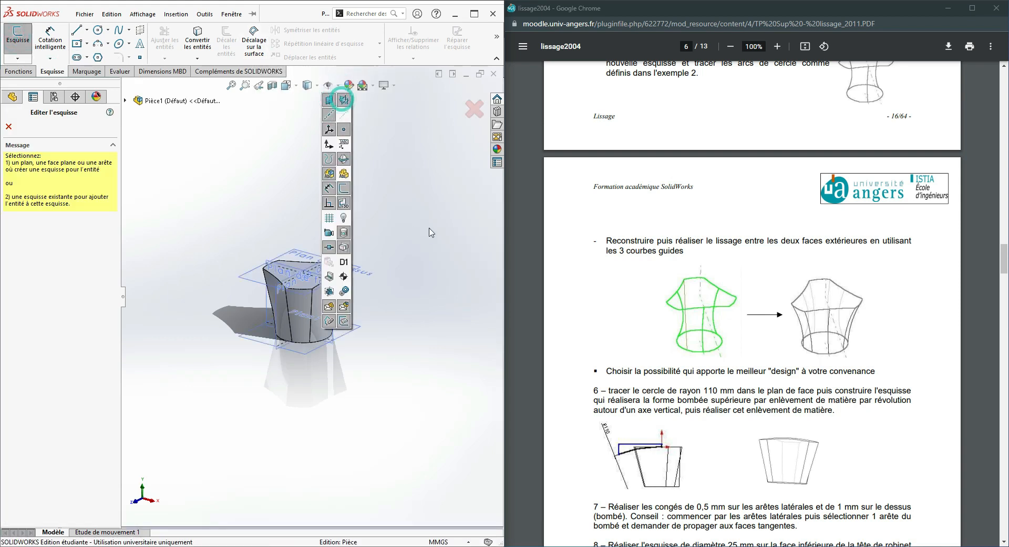
middle_drag(431, 232, 331, 342)
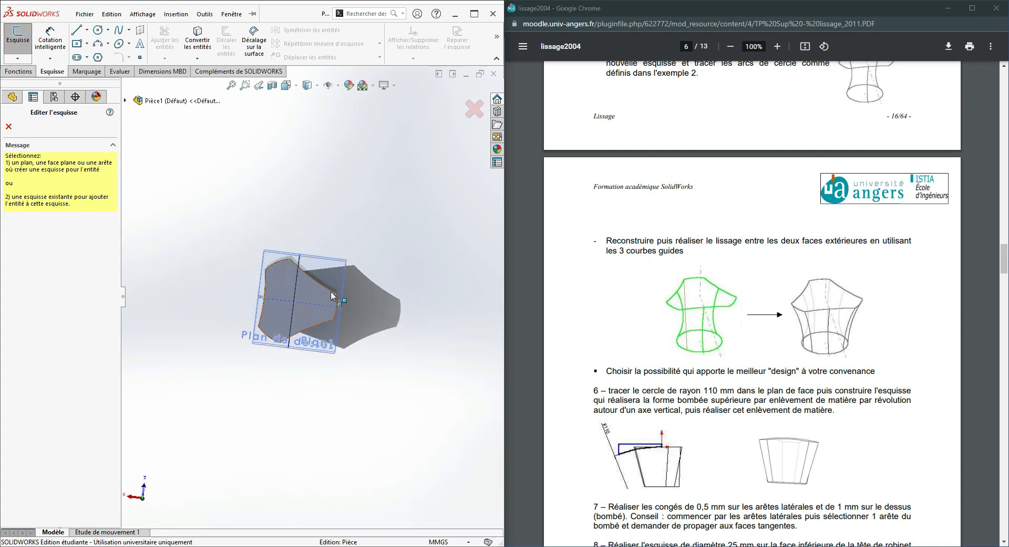
middle_drag(337, 314, 314, 232)
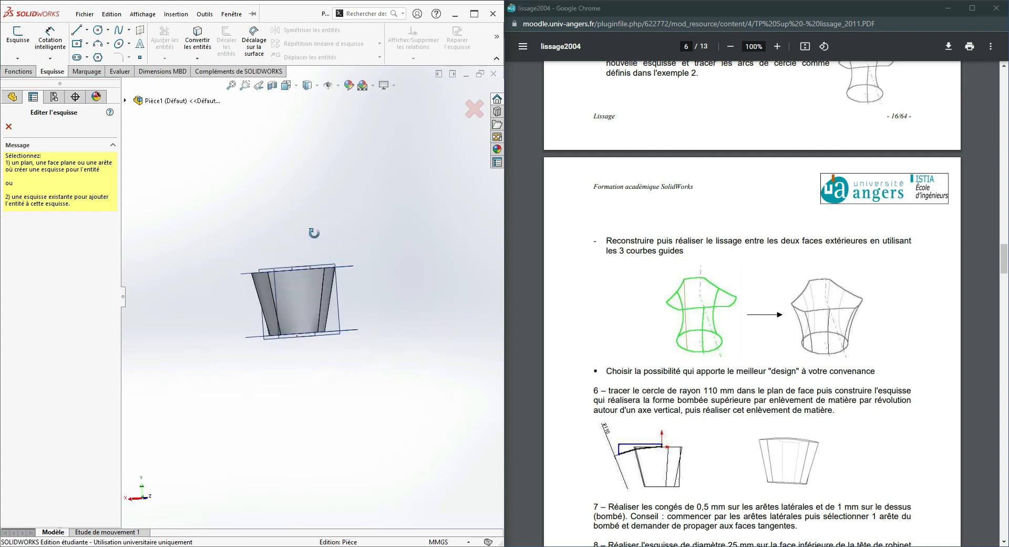
click(336, 300)
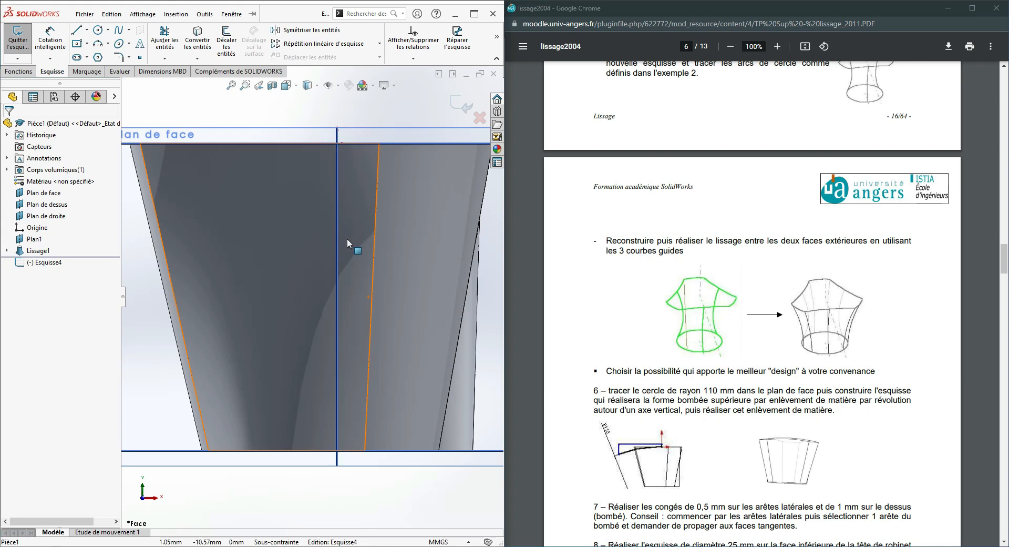
Step: Sketch a three-point arc of about 38.6 mm radius from the origin to a point beyond the body's side
scroll(347, 238, up, 5)
mouse_move(347, 238)
middle_down()
mouse_move(353, 326)
mouse_move(337, 299)
mouse_move(260, 244)
middle_up()
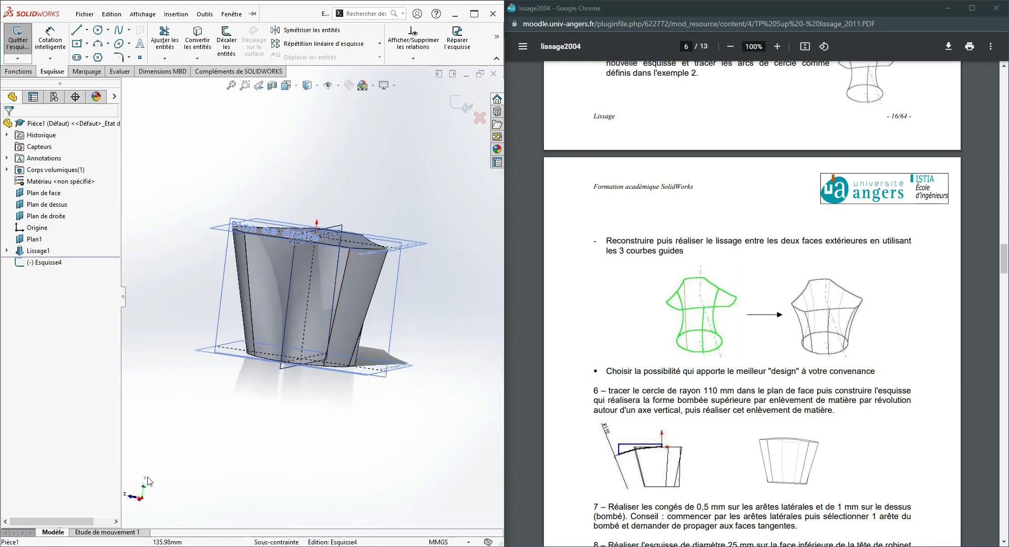
middle_drag(384, 250, 331, 306)
scroll(360, 260, down, 8)
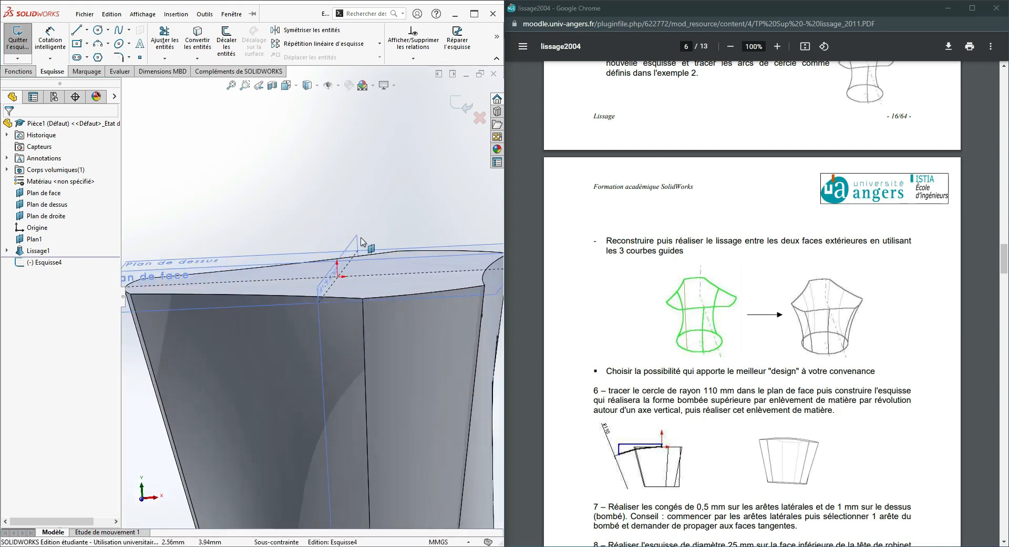
middle_drag(360, 260, 370, 232)
click(85, 14)
click(384, 132)
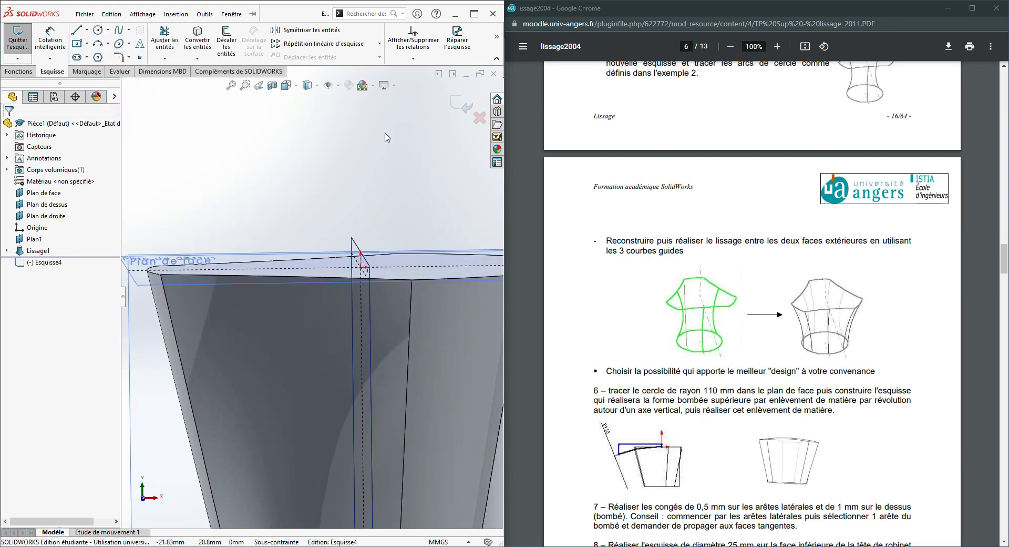
click(97, 45)
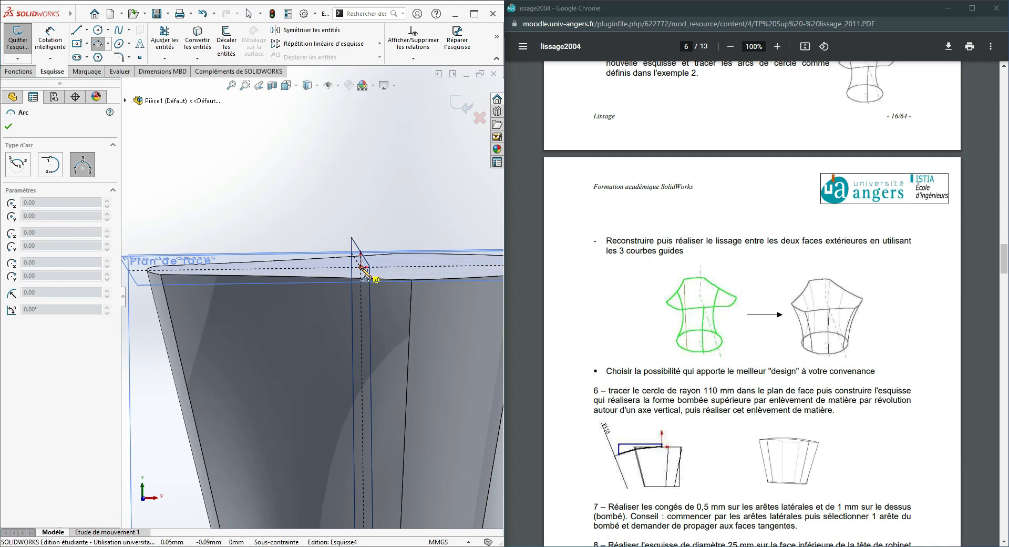
click(361, 267)
scroll(362, 268, up, 6)
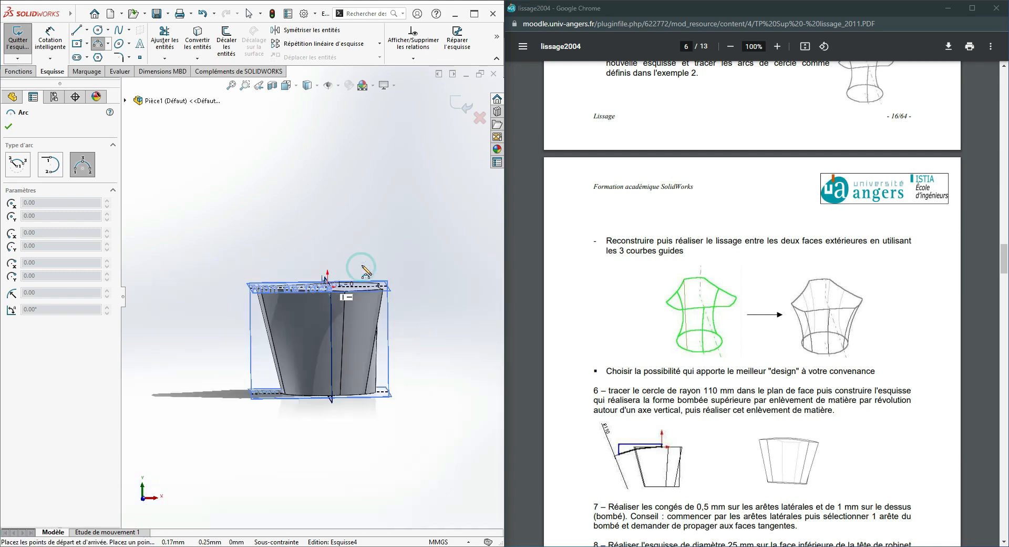
click(214, 340)
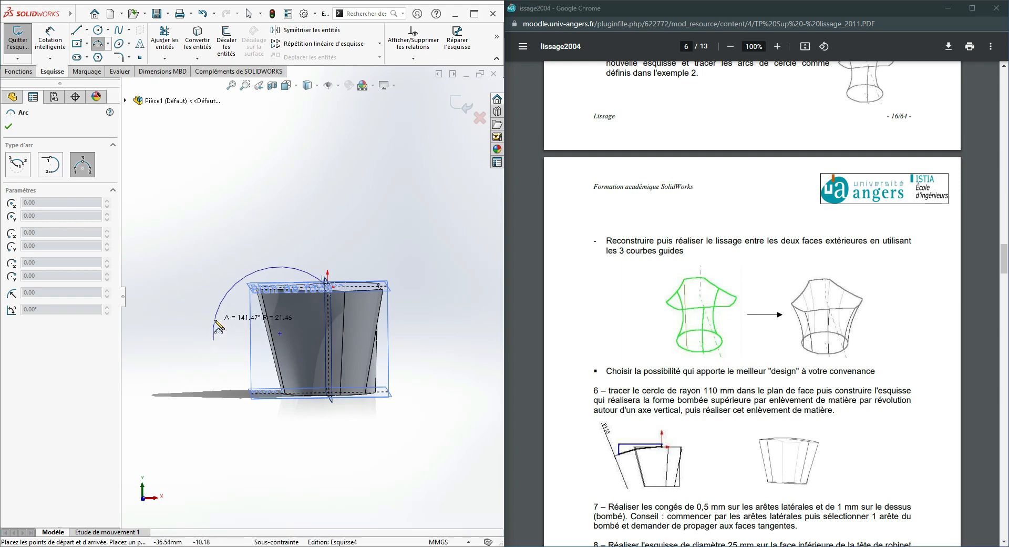
click(228, 333)
Step: Dimension the arc's radius and set it to 110 mm
click(50, 40)
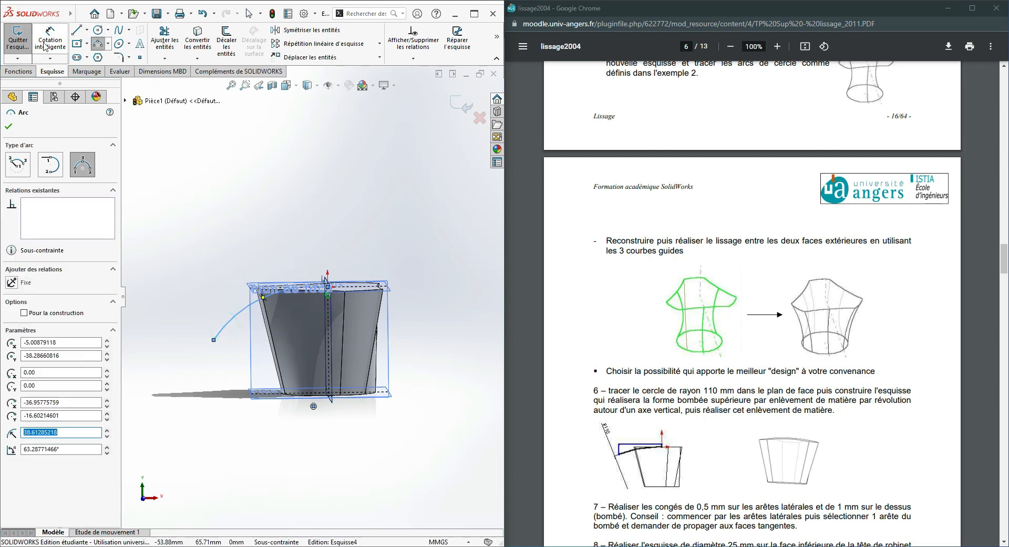
click(231, 320)
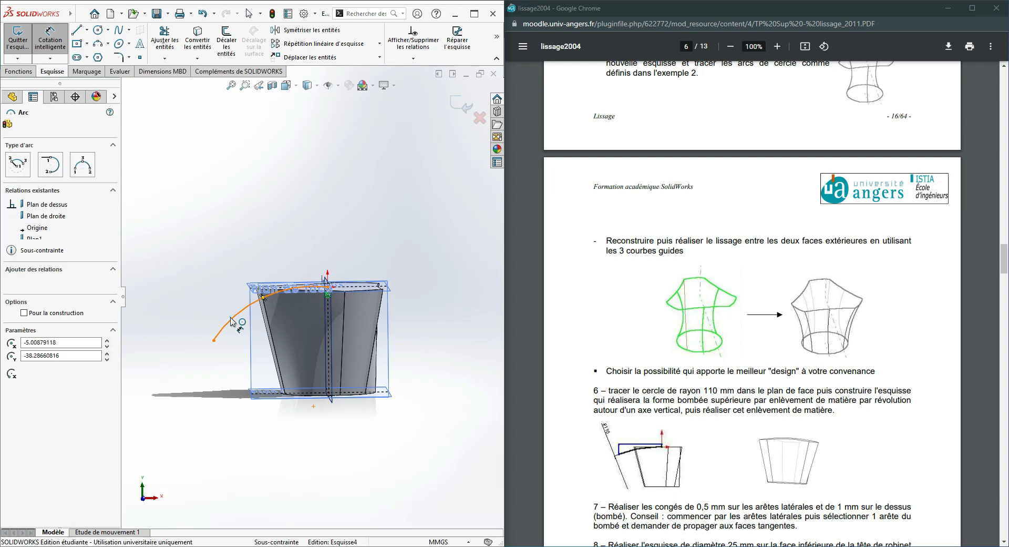
click(195, 237)
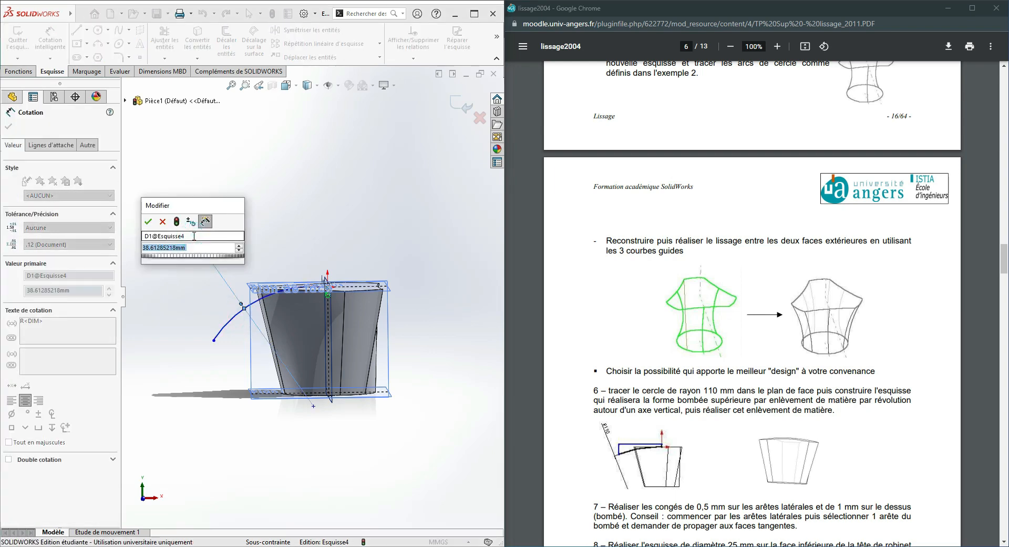
text(110)
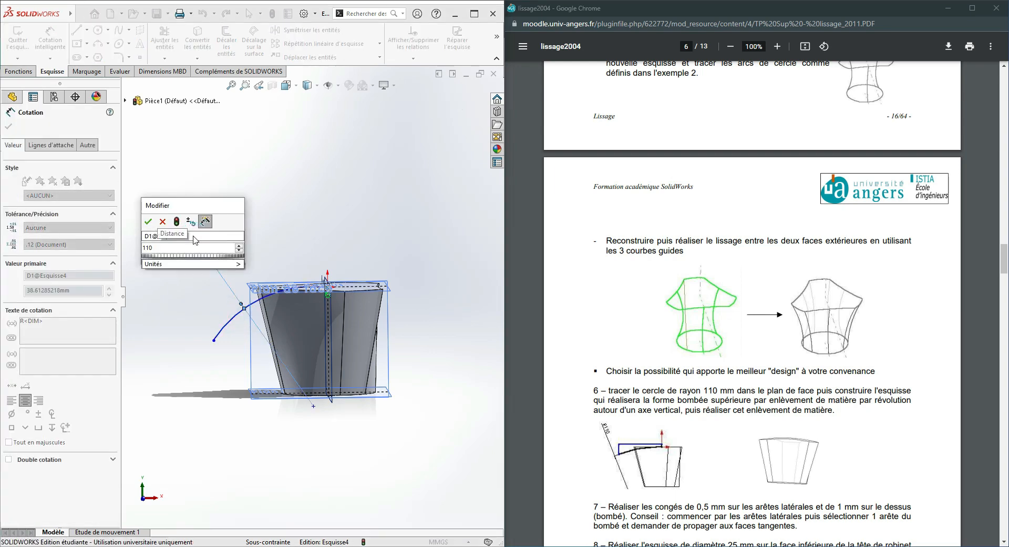
key(Return)
scroll(256, 322, up, 4)
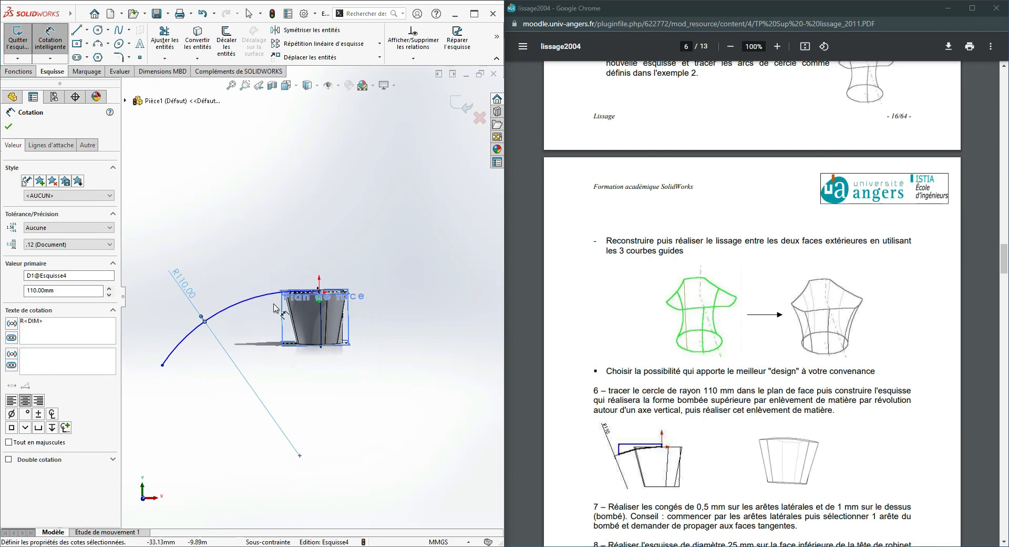
Step: Sketch a slanted line about 12.5 mm long from the origin, on the side opposite the arc
scroll(662, 434, down, 5)
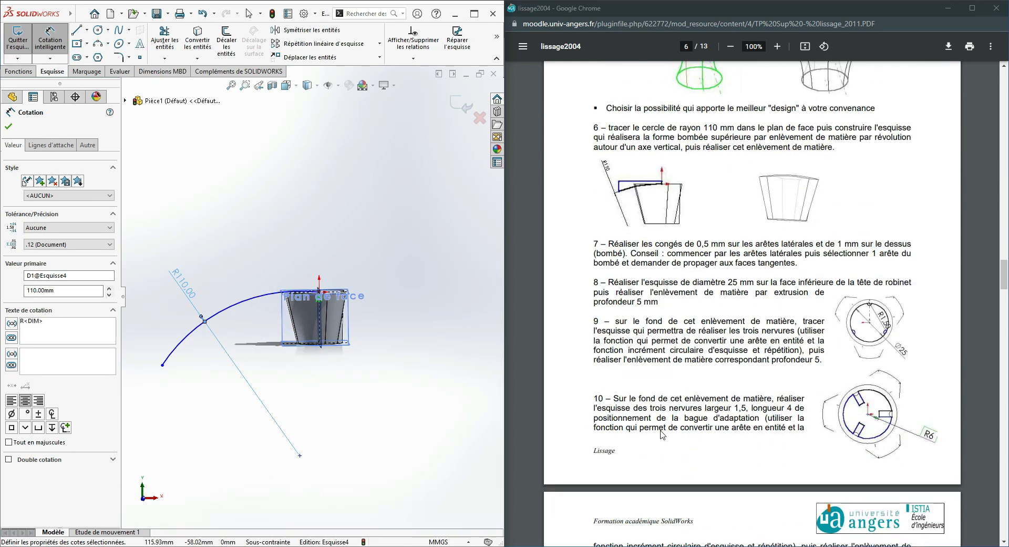
scroll(629, 395, up, 3)
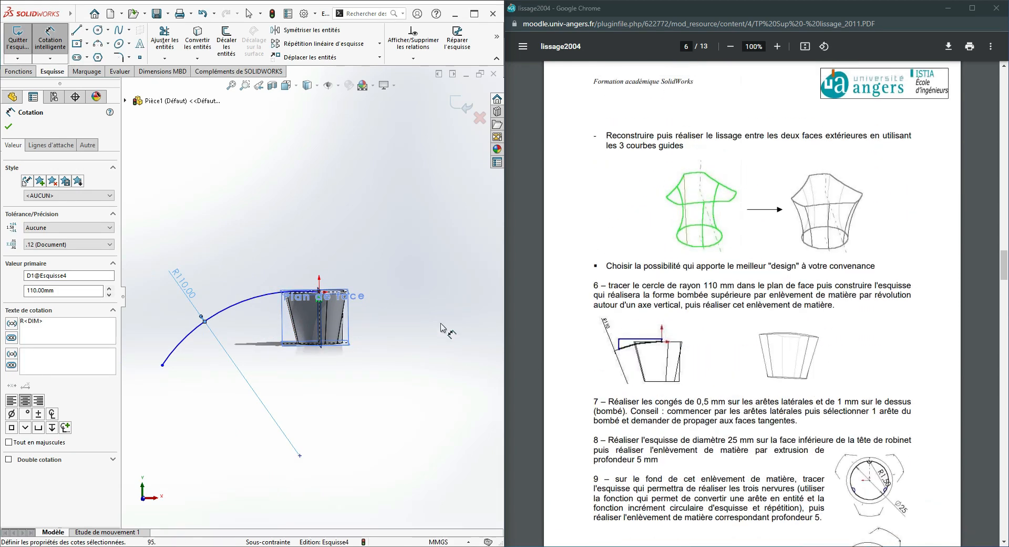
scroll(399, 313, down, 5)
scroll(221, 337, up, 5)
scroll(216, 340, down, 2)
scroll(329, 274, down, 4)
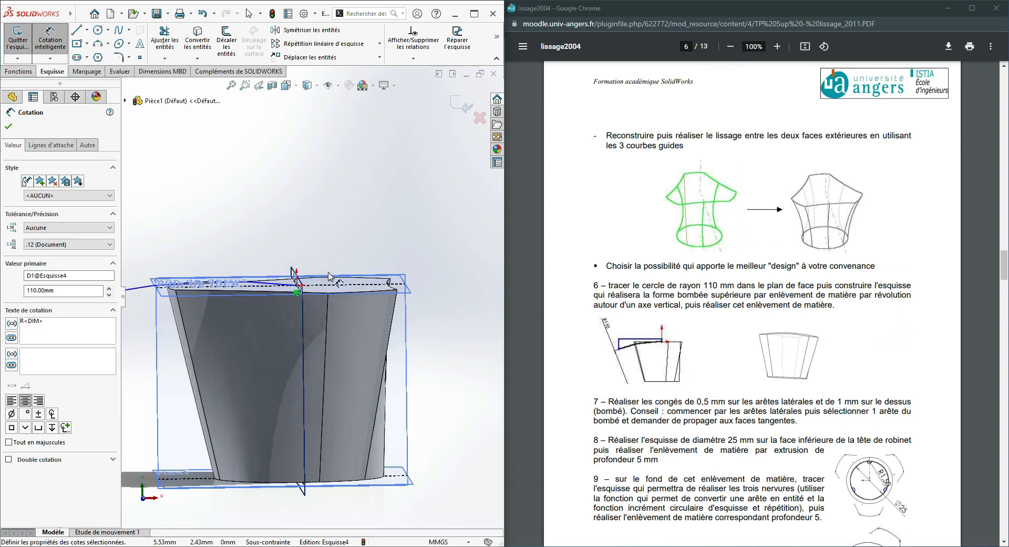
click(78, 31)
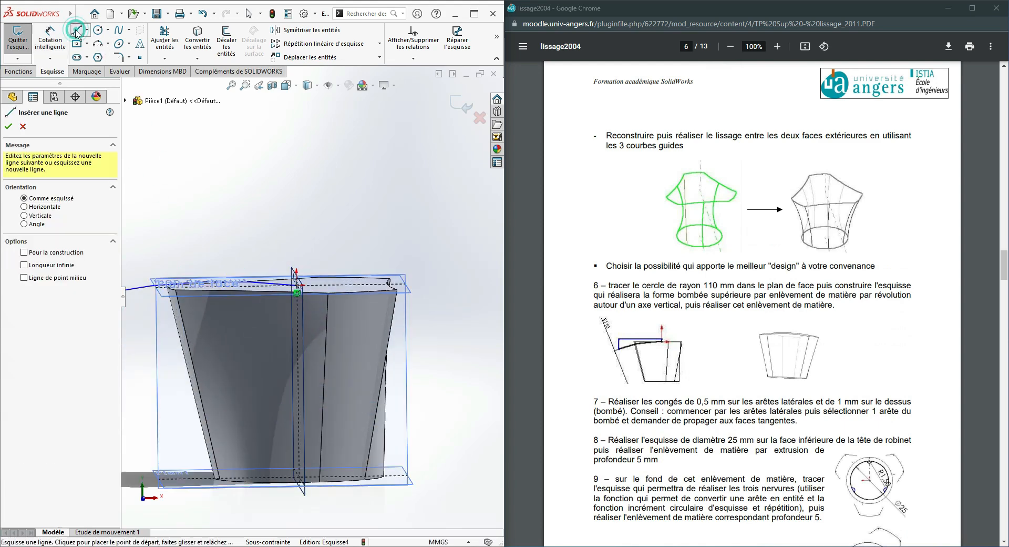
middle_drag(315, 237, 315, 279)
click(298, 290)
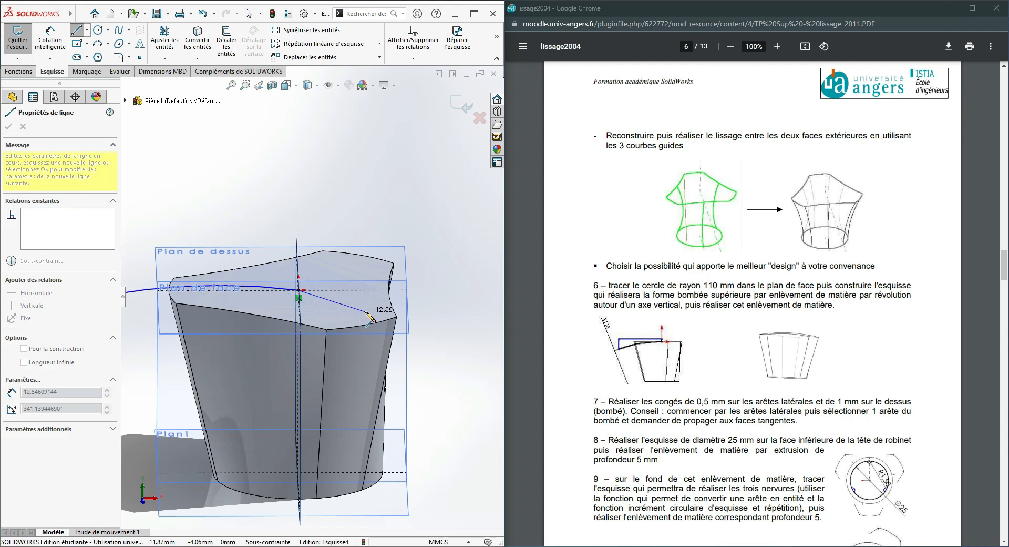
click(366, 312)
key(Escape)
key(Escape)
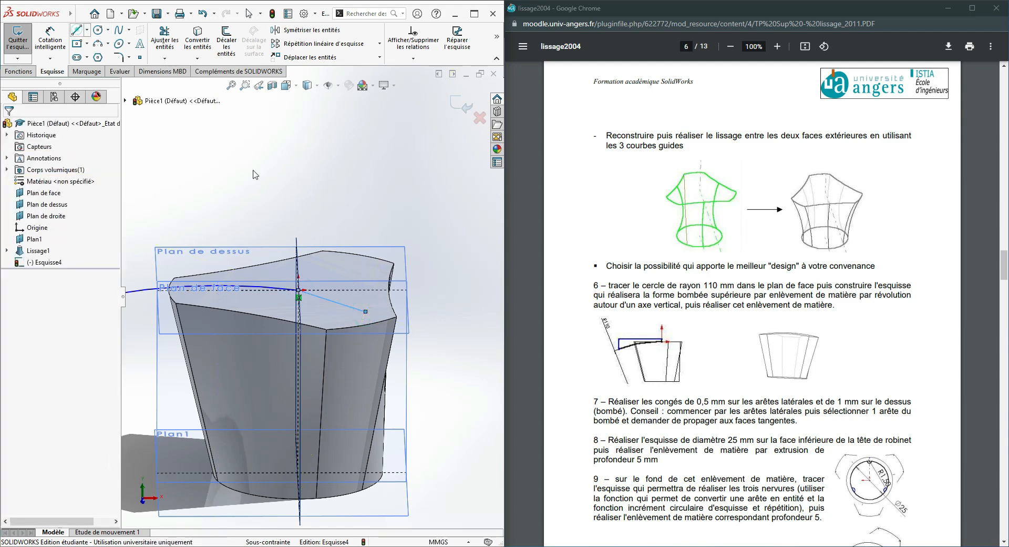
Step: Make the slanted line construction geometry and add a tangent relation between it and the arc
click(339, 304)
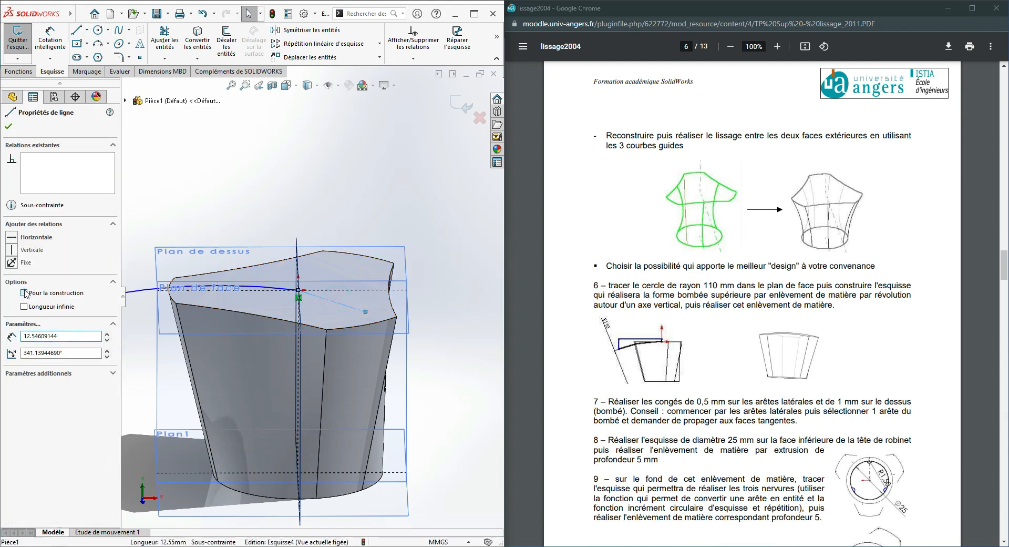
click(332, 200)
click(413, 58)
click(410, 83)
click(272, 288)
click(322, 297)
click(31, 296)
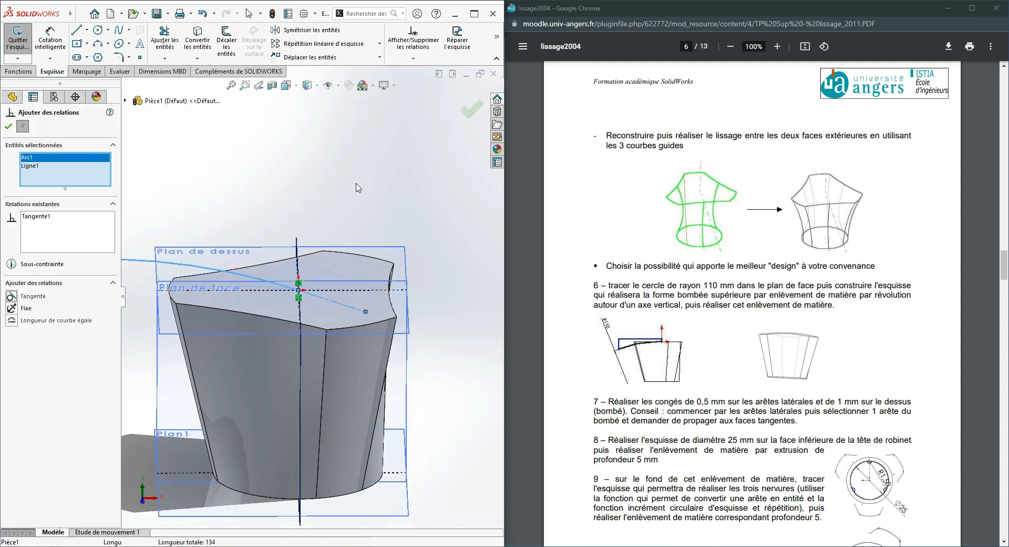
middle_drag(370, 181, 373, 162)
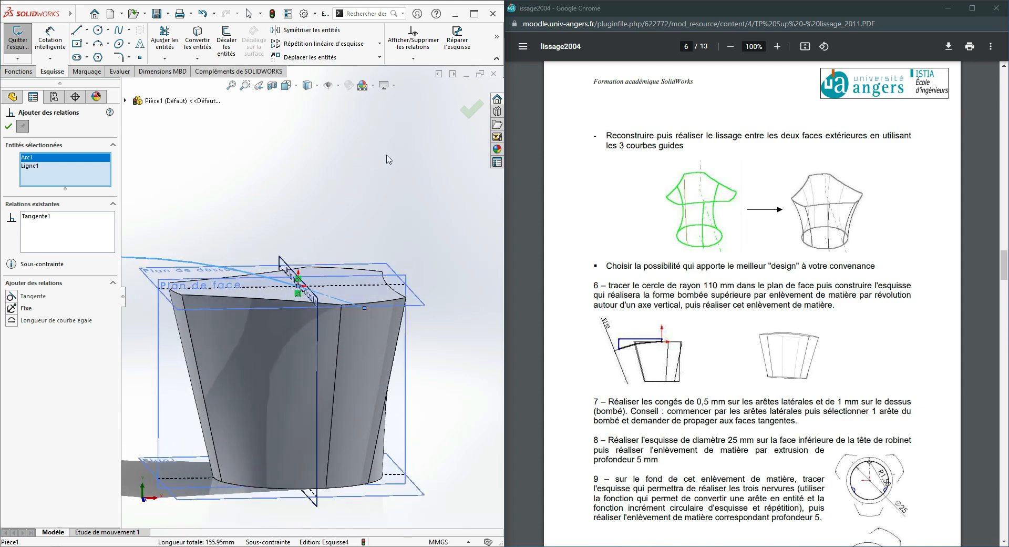
click(472, 109)
Step: Add a horizontal relation to the short line that starts at the origin
click(414, 61)
click(405, 84)
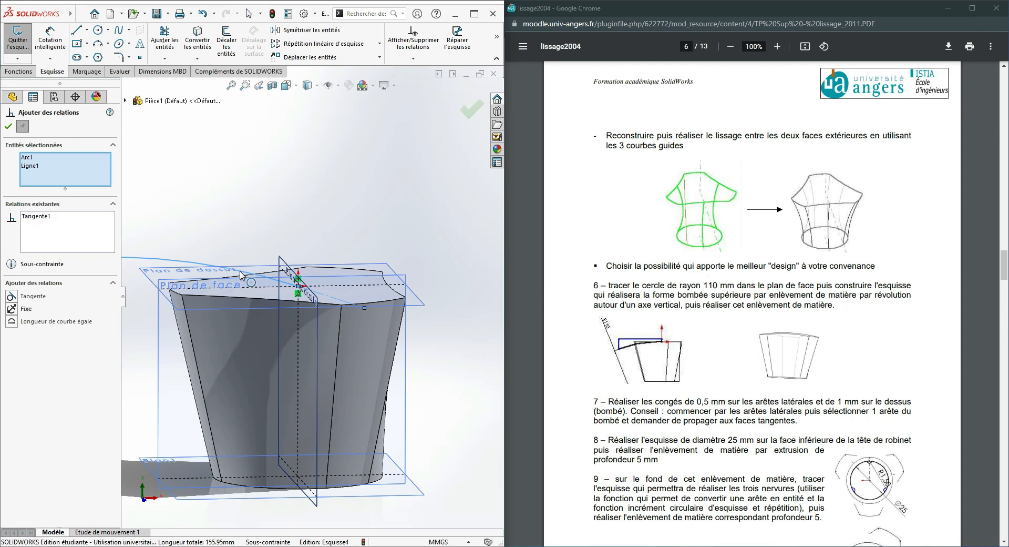
click(158, 260)
middle_drag(411, 304, 339, 317)
click(11, 296)
middle_drag(455, 319, 480, 125)
click(472, 110)
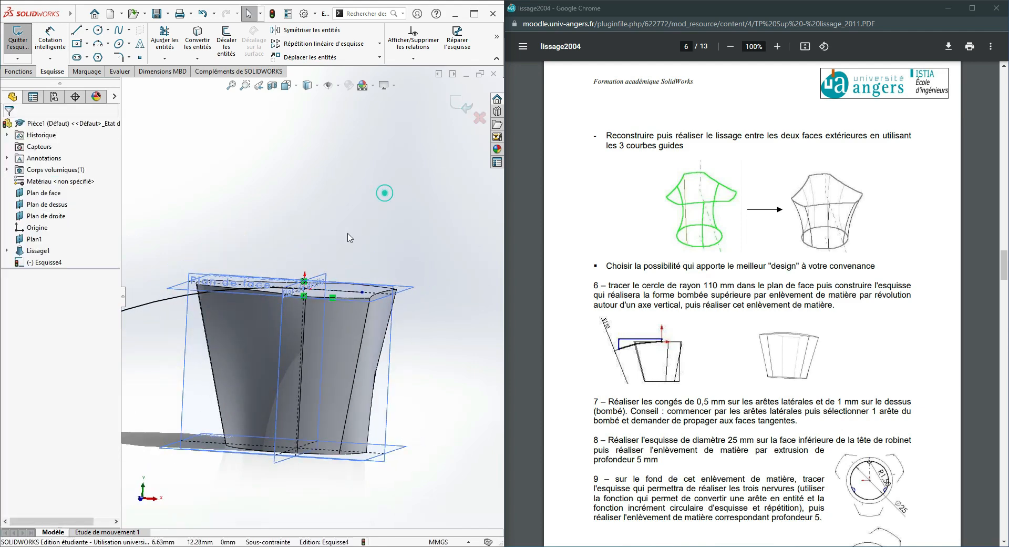
Step: Shorten the arc by moving its free endpoint to about X -40.8, Y -7.8 mm, still outside the body
scroll(271, 332, up, 5)
scroll(269, 332, down, 4)
mouse_move(269, 332)
middle_down()
mouse_move(289, 298)
mouse_move(264, 335)
mouse_move(272, 339)
middle_up()
scroll(272, 339, up, 4)
drag(216, 357, 292, 283)
Step: Close the profile with lines from the origin: about 8 mm up, 40.8 mm across, and 15.8 mm down to the arc's free end
scroll(335, 302, down, 6)
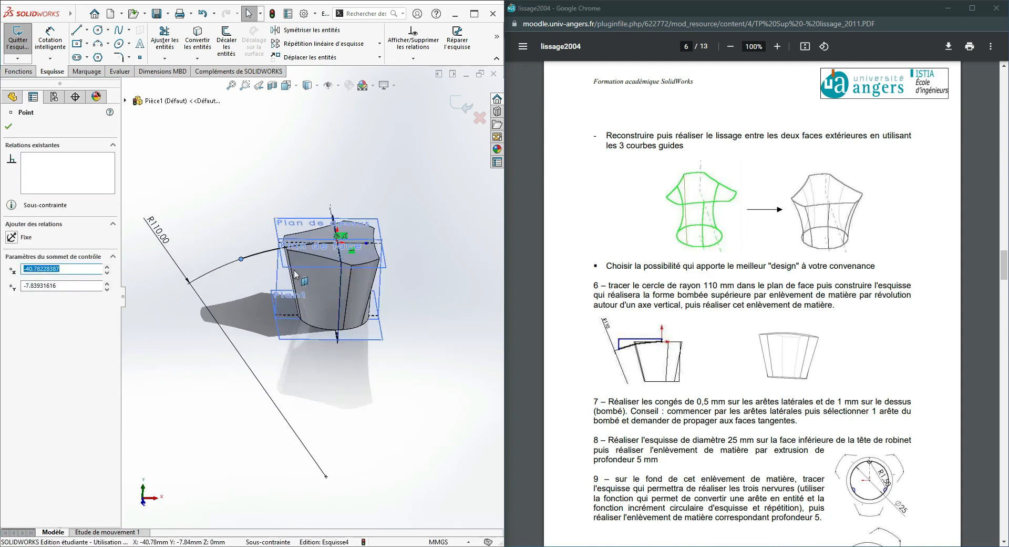
middle_drag(298, 274, 332, 266)
scroll(379, 197, down, 3)
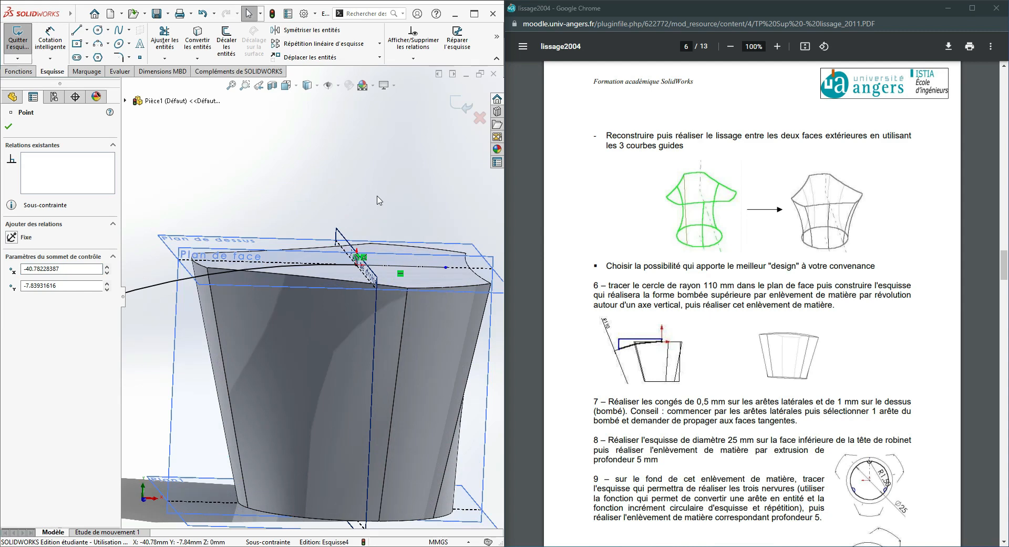
scroll(378, 199, up, 3)
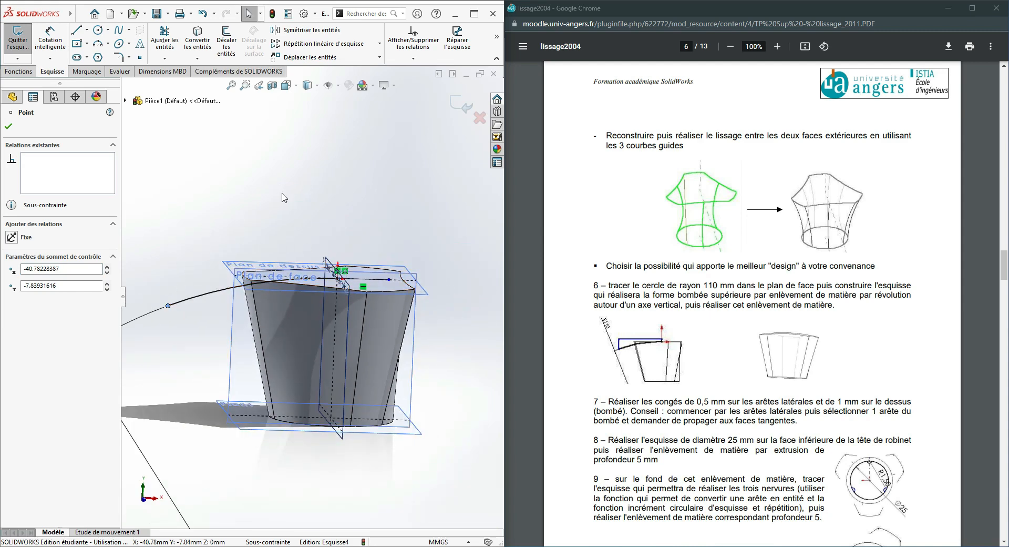
click(77, 31)
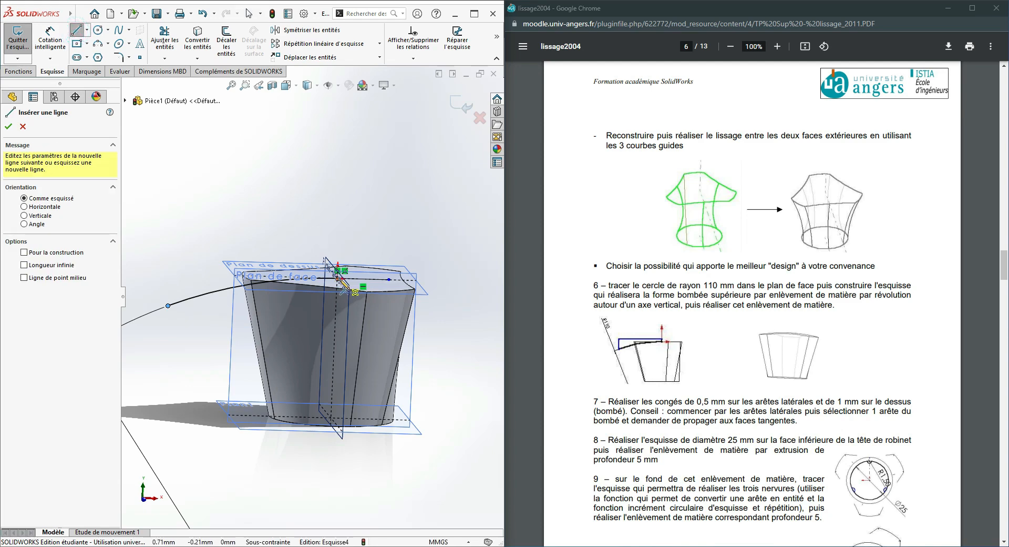
click(339, 245)
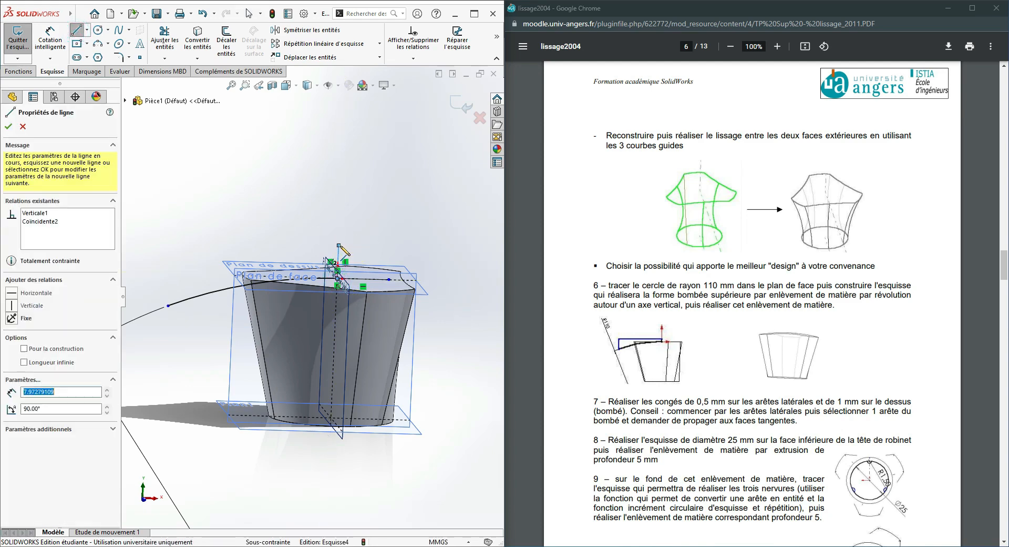
click(170, 241)
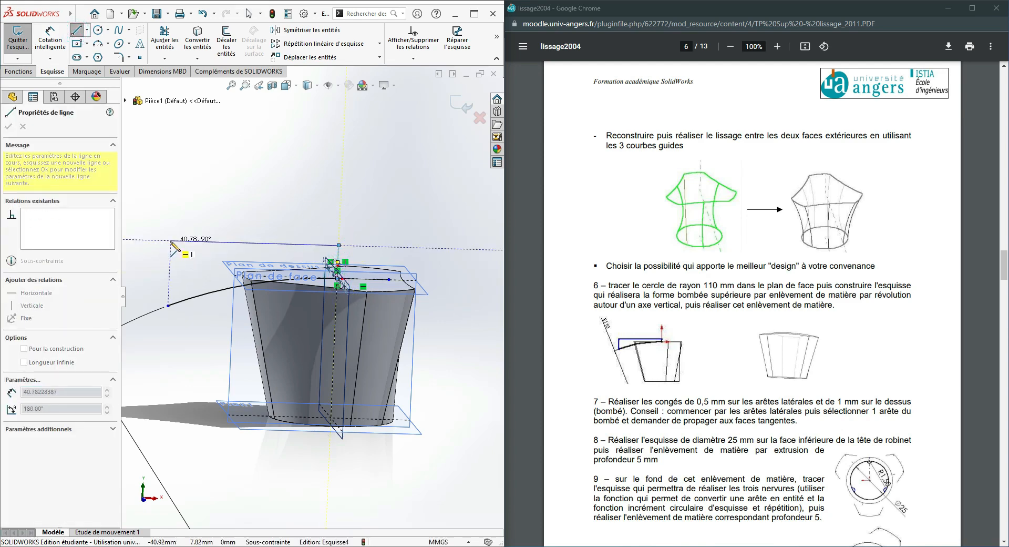
click(167, 306)
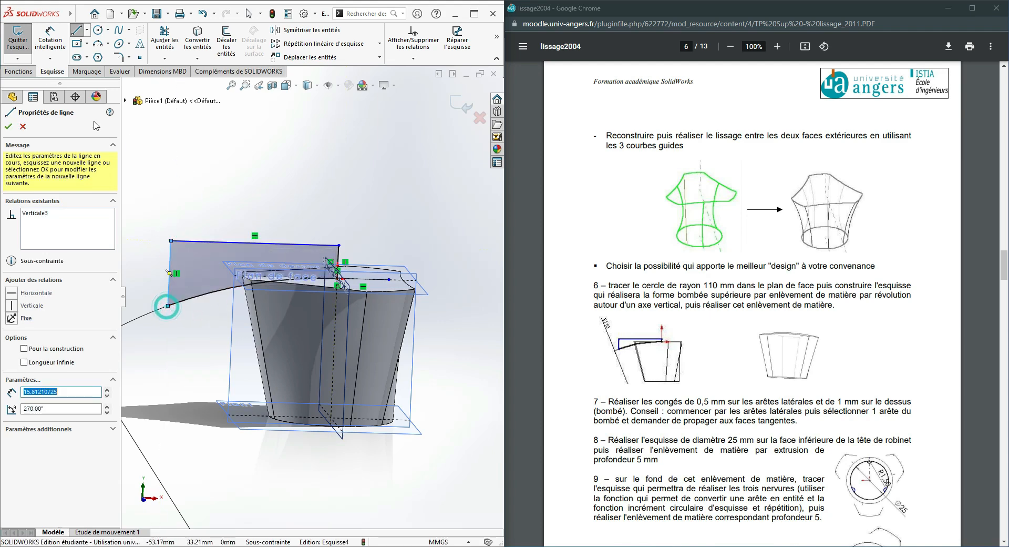
Step: Lower the profile's upper inner corner to about 4.1 mm above the origin and undo the horizontal relation tried on it
click(77, 31)
click(320, 176)
mouse_move(344, 271)
middle_down()
mouse_move(353, 254)
mouse_move(334, 267)
middle_up()
scroll(333, 268, down, 2)
scroll(335, 268, down, 2)
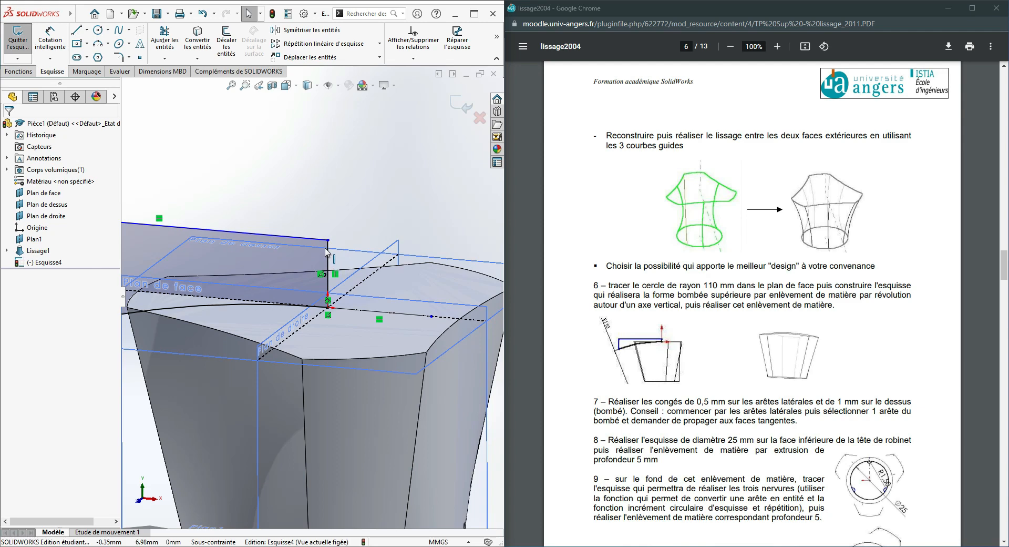
click(332, 270)
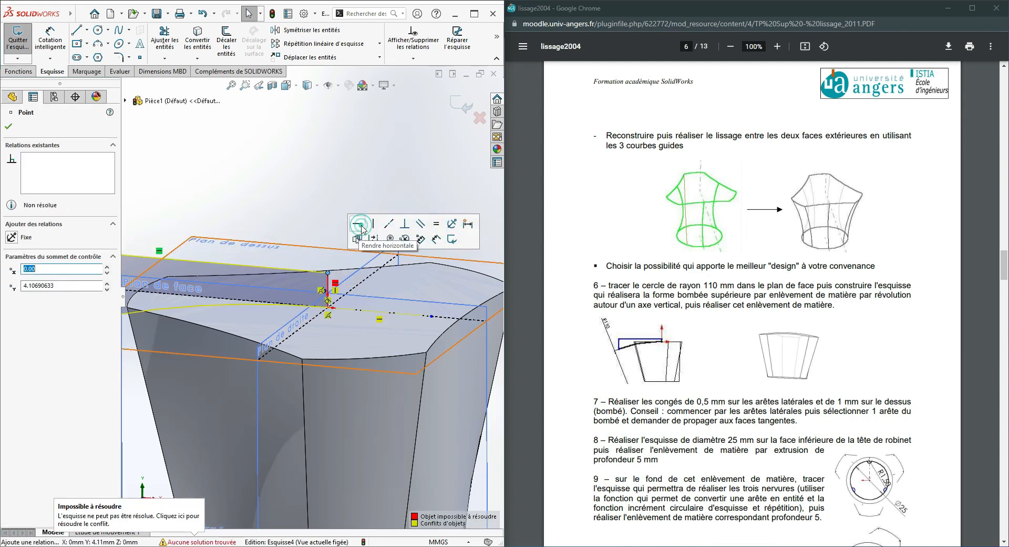
click(321, 231)
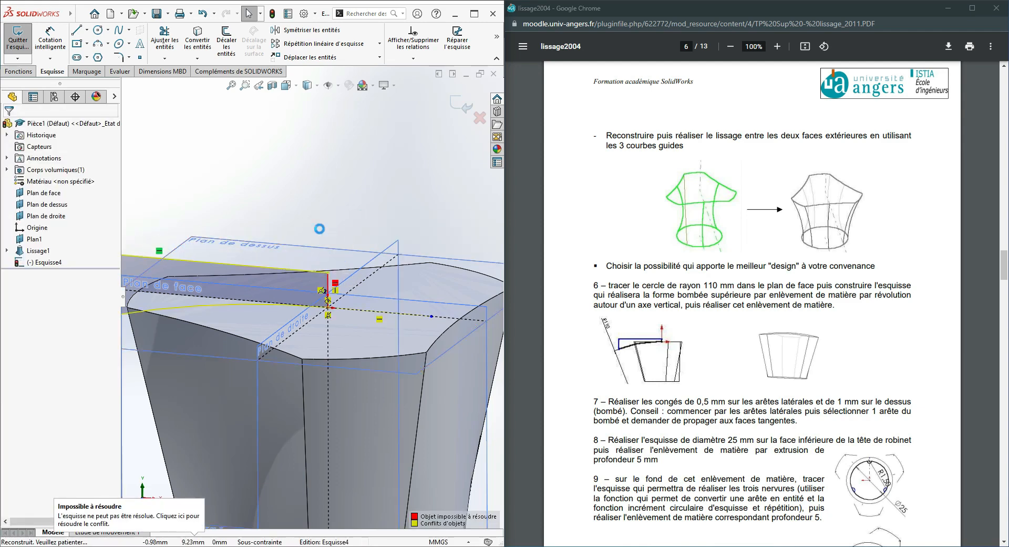
key(ctrl+z)
scroll(310, 299, up, 5)
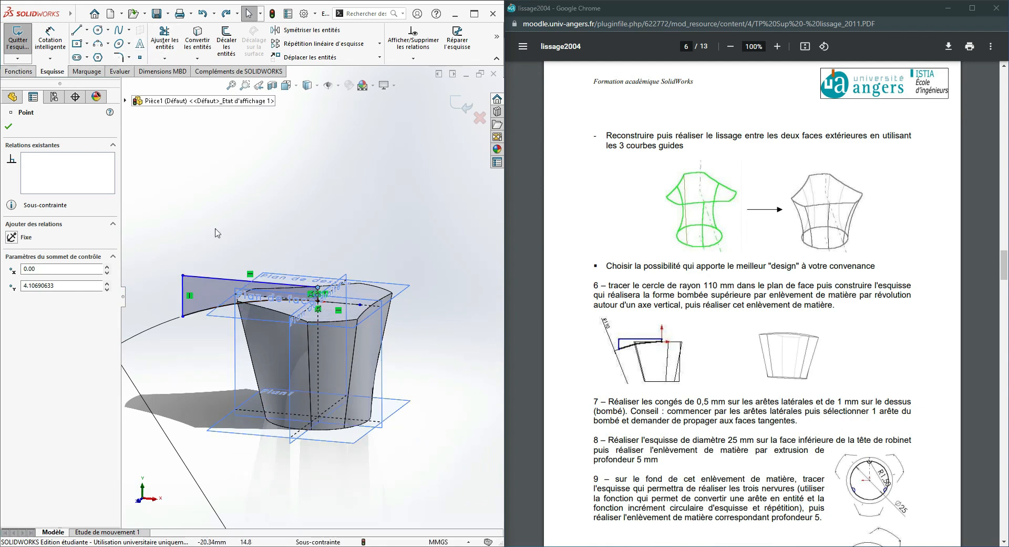
Step: Start a revolved cut from the dome sketch and choose the closed region above the arc as its contour
click(26, 73)
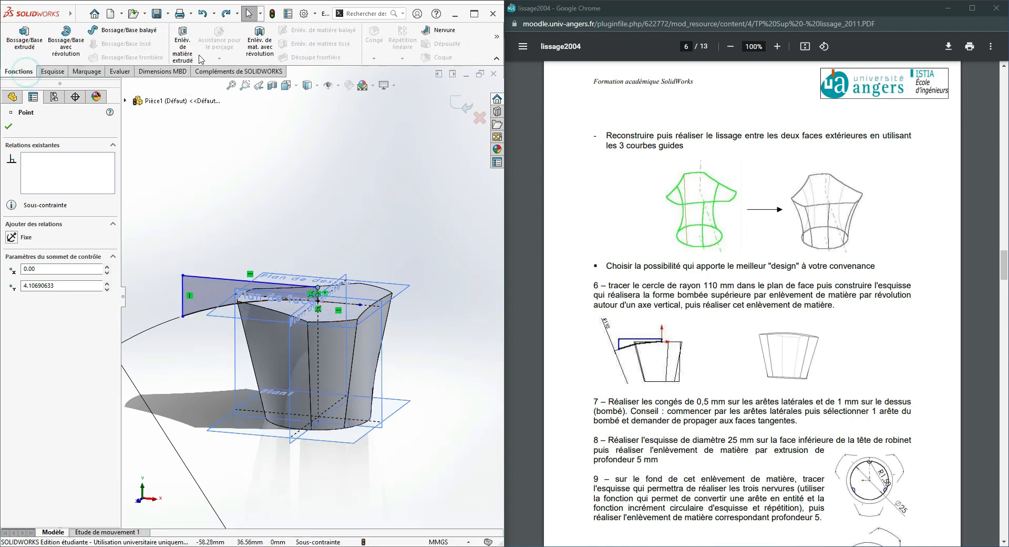
click(261, 52)
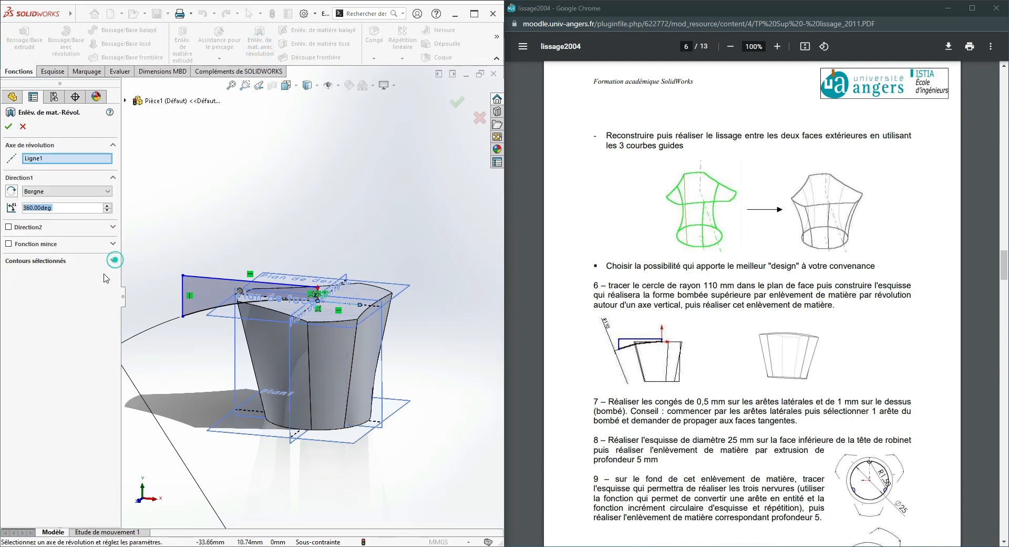
click(114, 261)
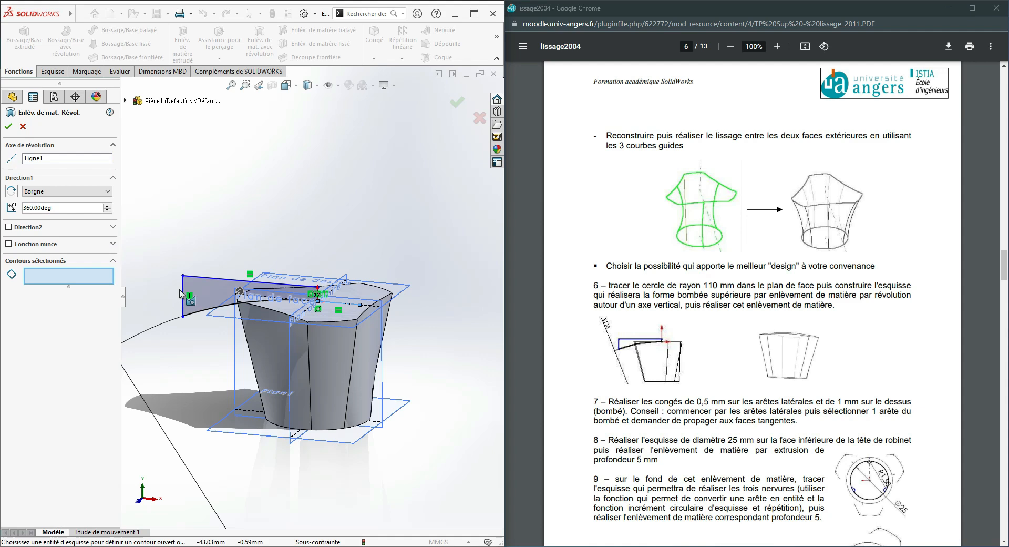
click(199, 286)
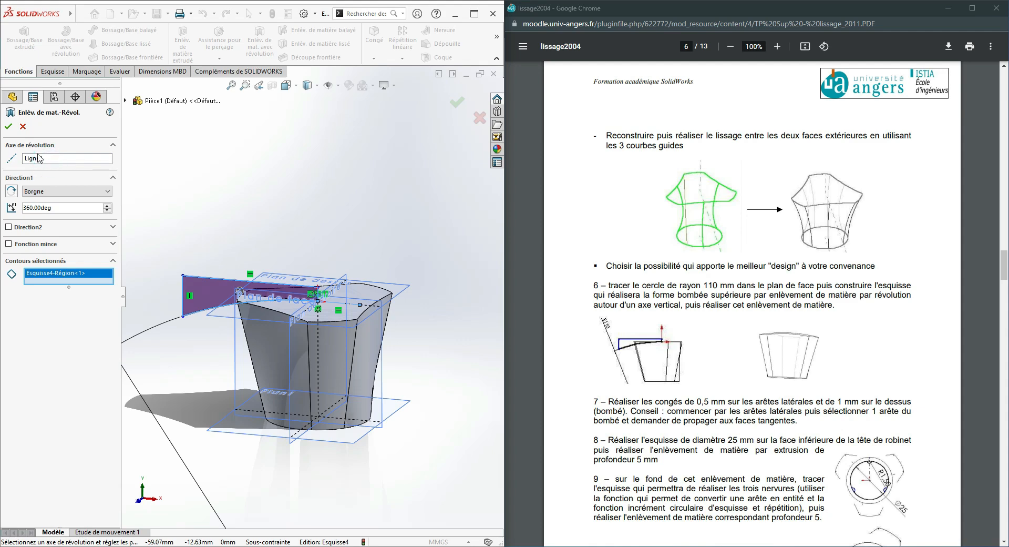
Step: Replace the revolution axis with the profile's vertical line through the origin and accept the 360° revolved cut
click(39, 157)
scroll(327, 337, down, 5)
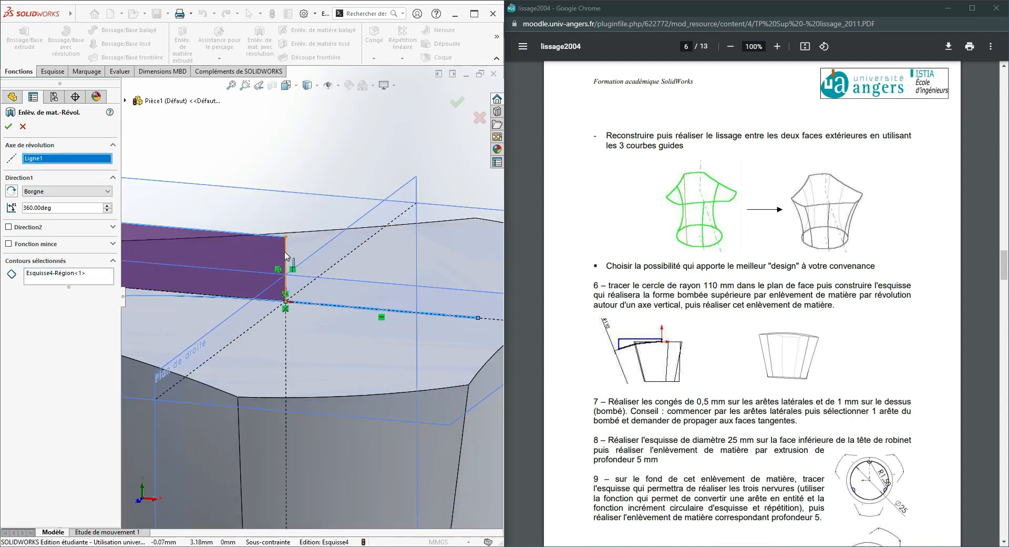
key(Delete)
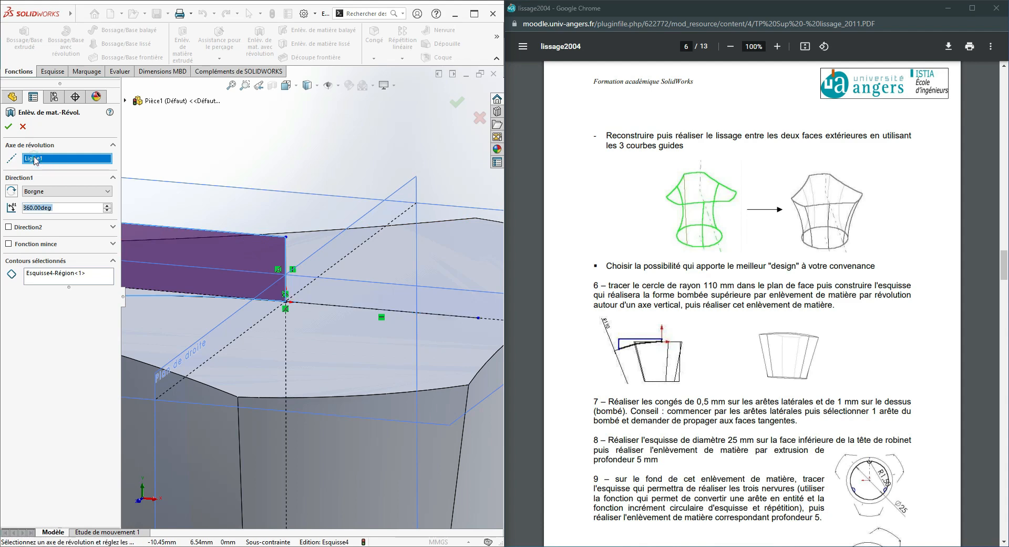
click(33, 158)
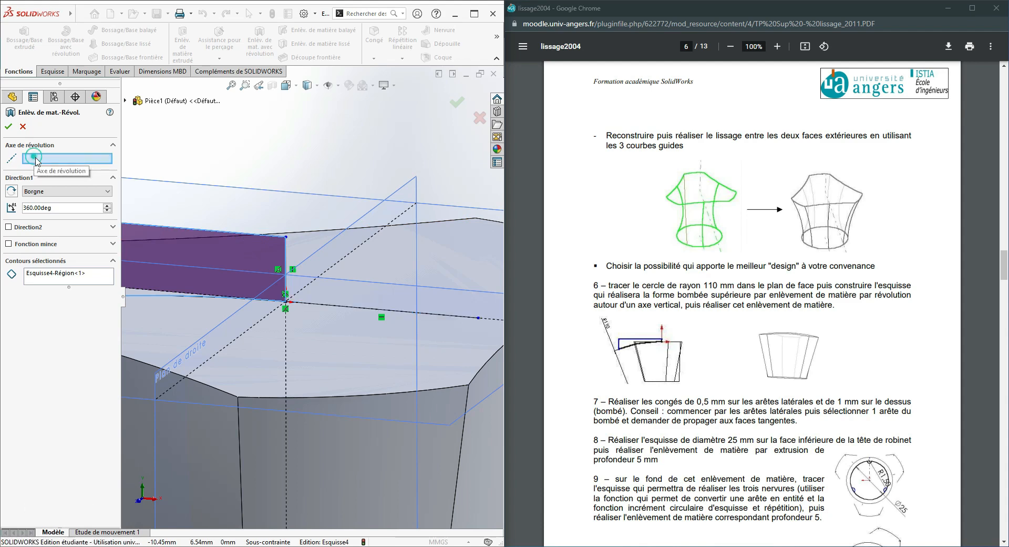
click(286, 256)
scroll(307, 258, up, 10)
scroll(302, 319, down, 2)
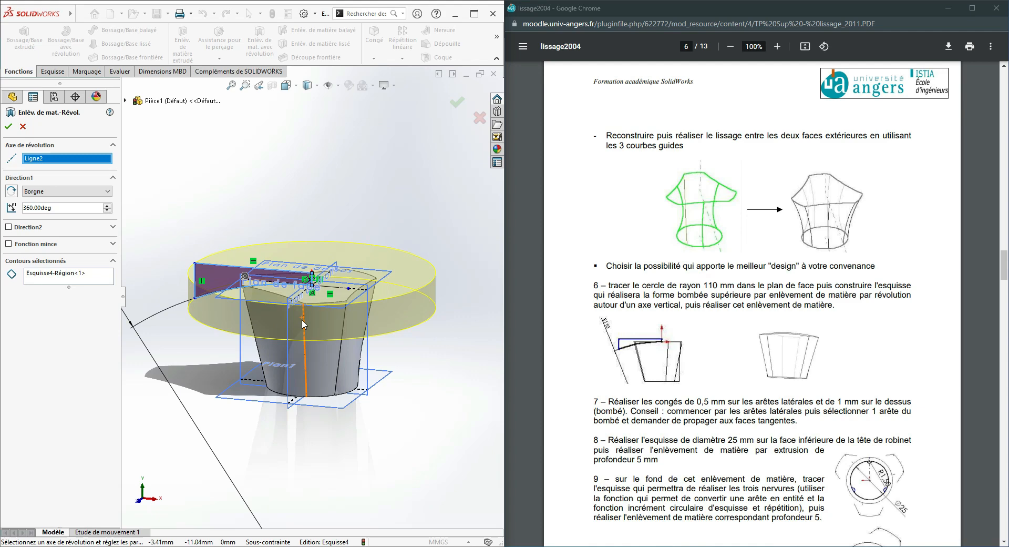
middle_drag(372, 386, 370, 366)
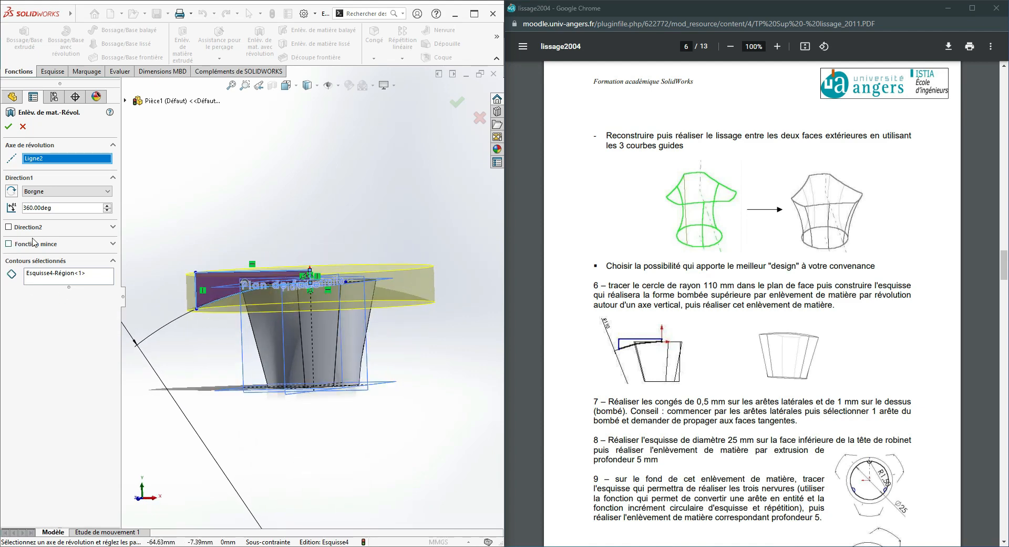
middle_drag(293, 231, 352, 212)
click(458, 102)
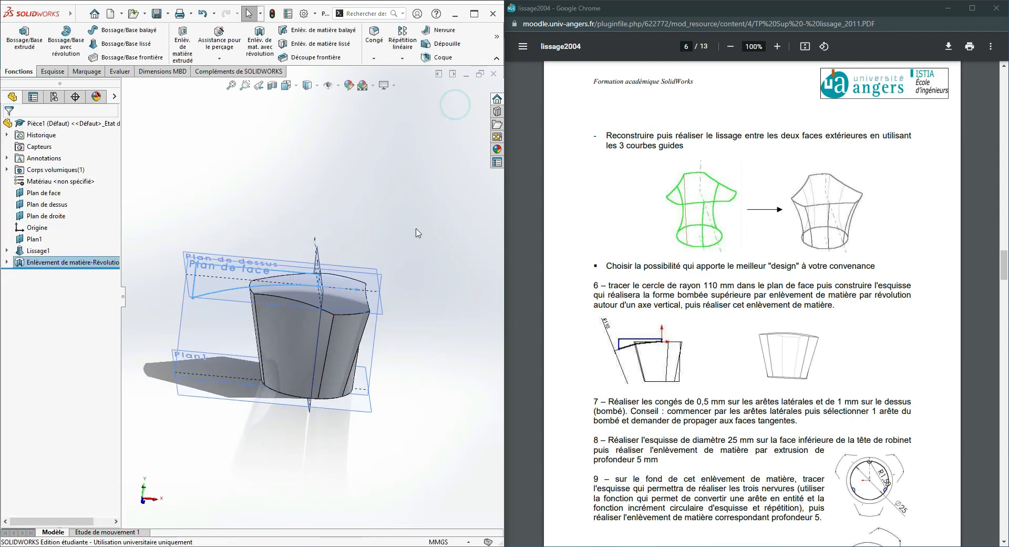
Step: Hide the reference planes and other auxiliary items so only the solid body is displayed
middle_drag(406, 269, 418, 305)
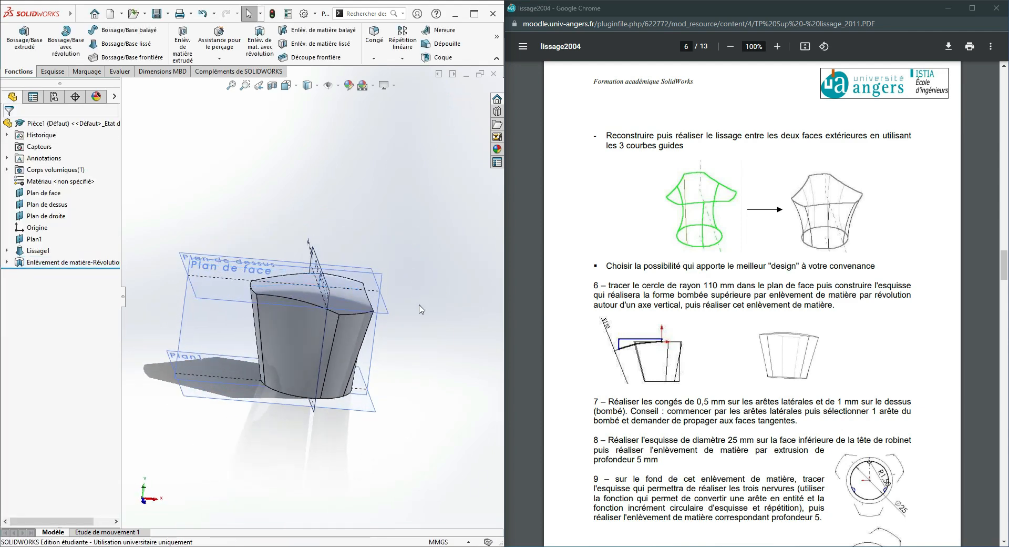
click(328, 85)
middle_drag(379, 231, 341, 233)
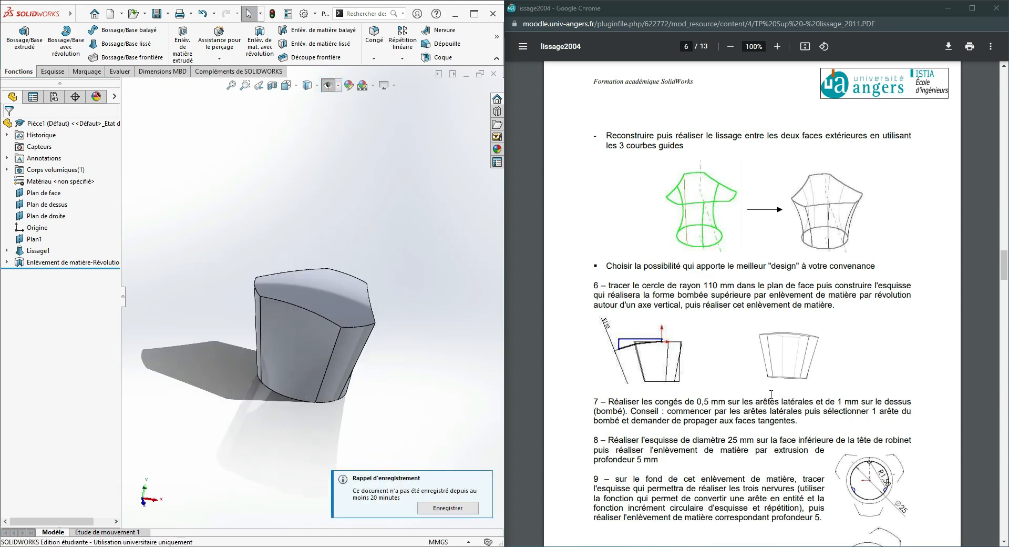
Step: Sketch a circle about 17 mm in diameter, centred on the origin, on the flat underside face of the tap head
scroll(694, 389, down, 1)
scroll(694, 389, down, 7)
scroll(691, 399, up, 4)
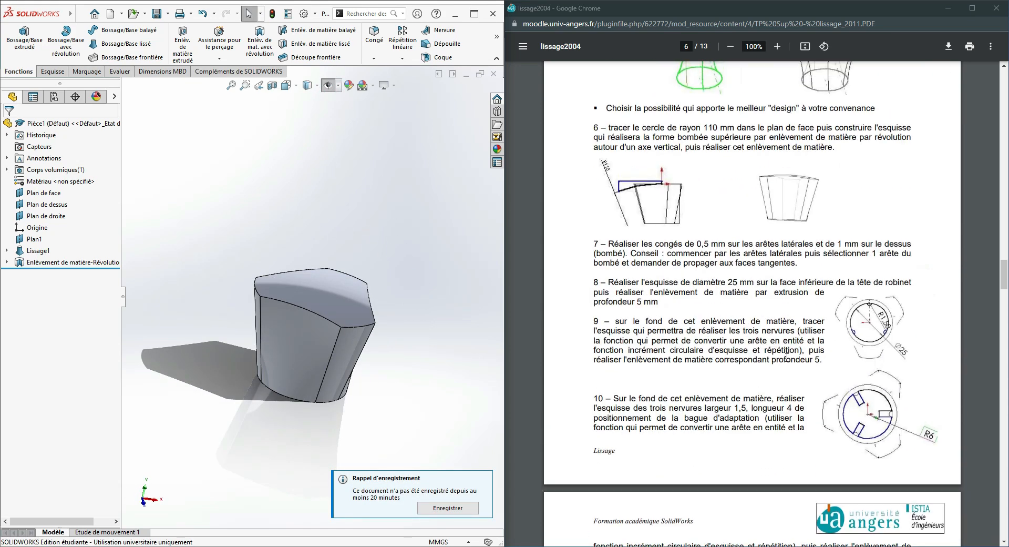
middle_drag(424, 410, 426, 267)
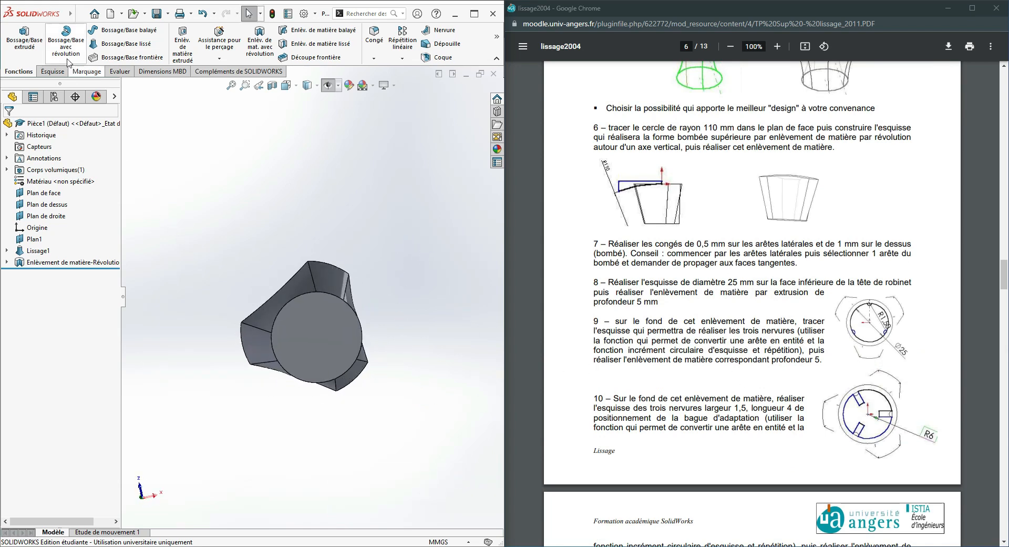
click(53, 71)
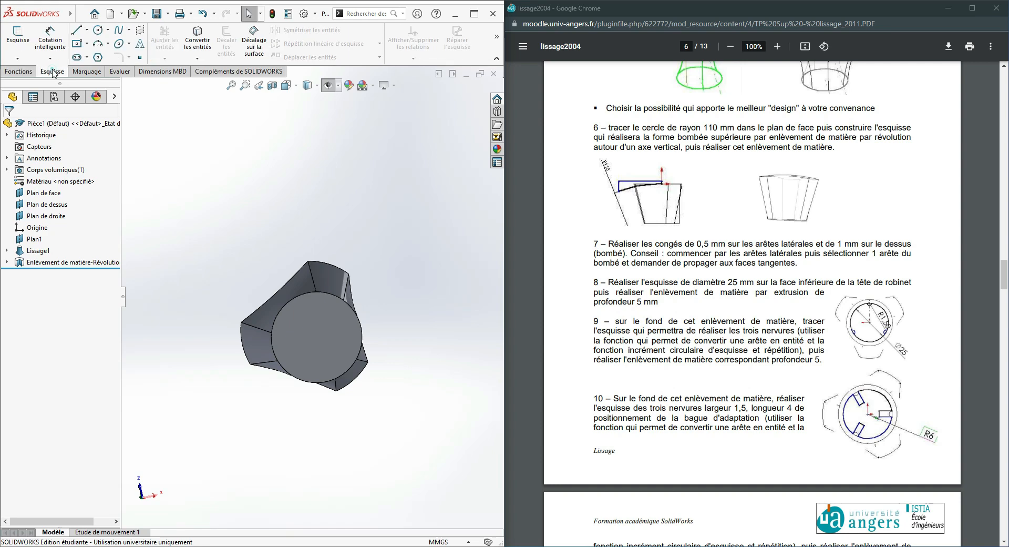
click(17, 38)
click(317, 326)
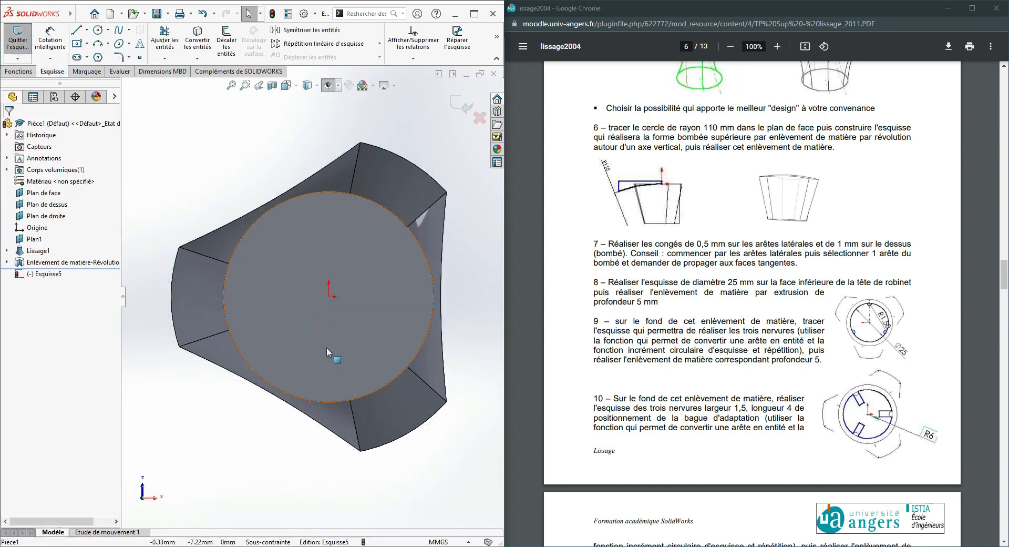
click(98, 30)
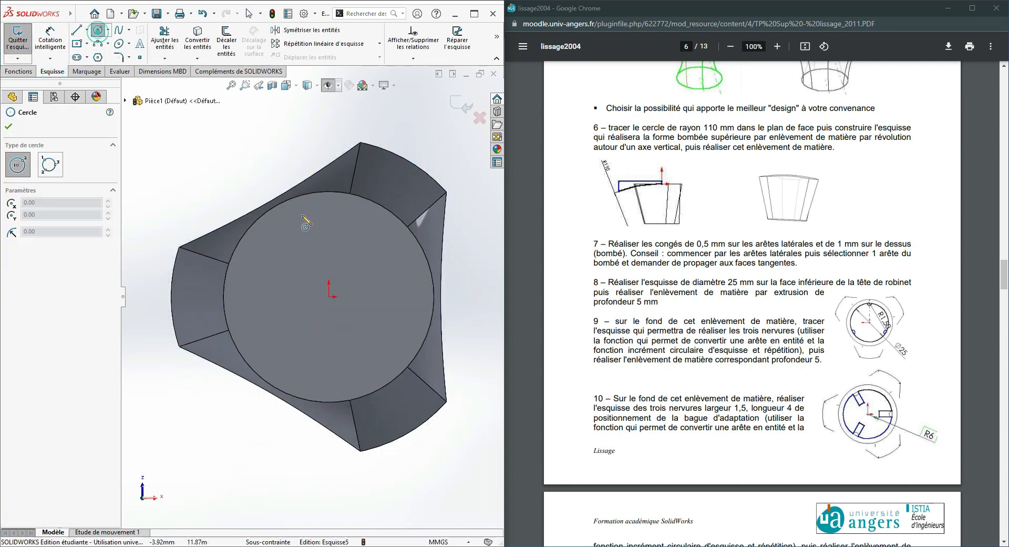
click(329, 297)
click(389, 298)
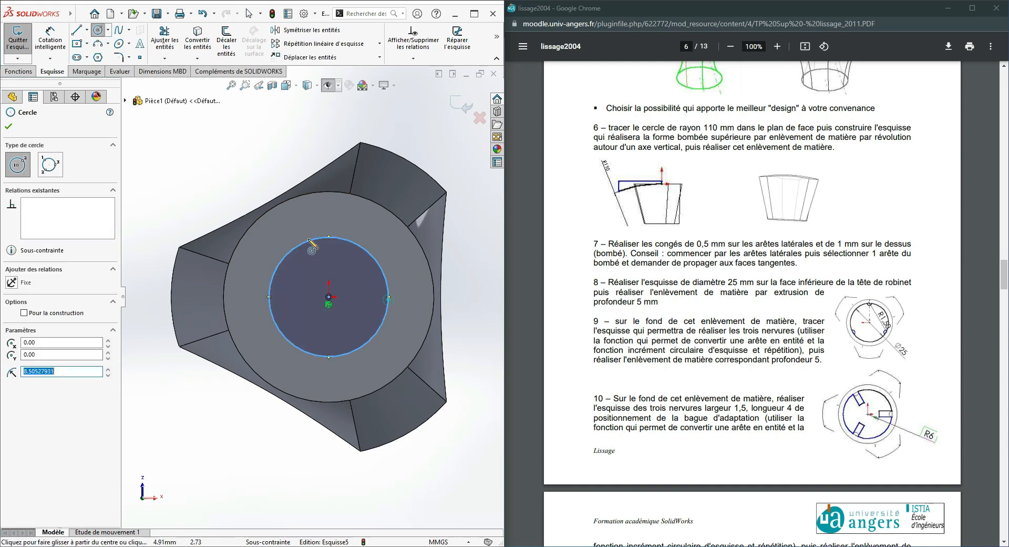
Step: Dimension the circle's diameter as 25 mm
click(62, 50)
click(327, 237)
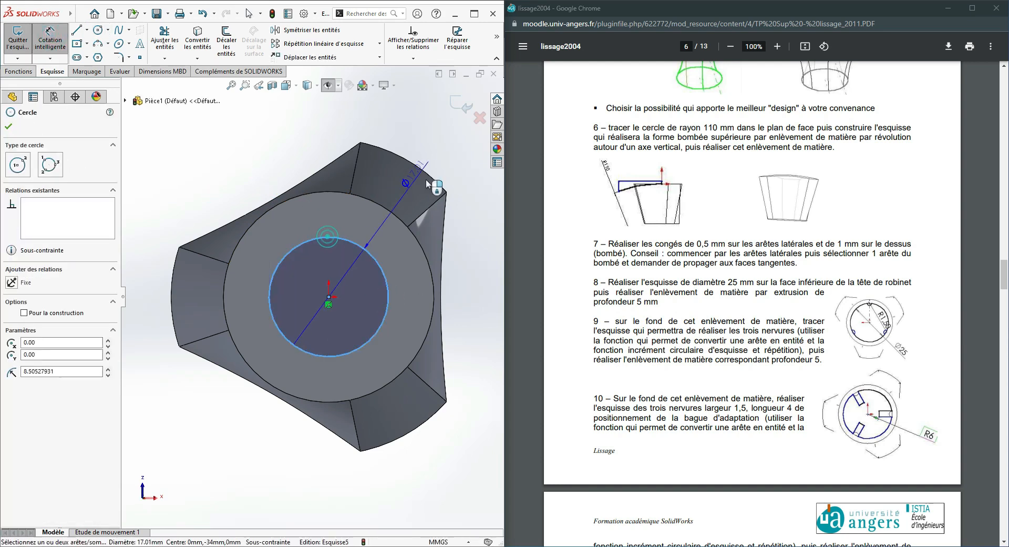
click(325, 149)
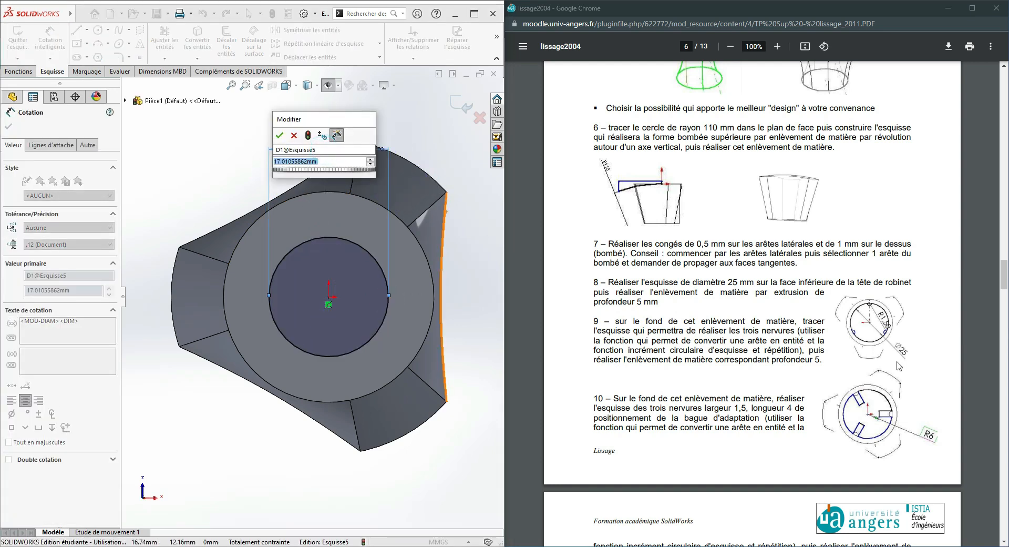
text(25)
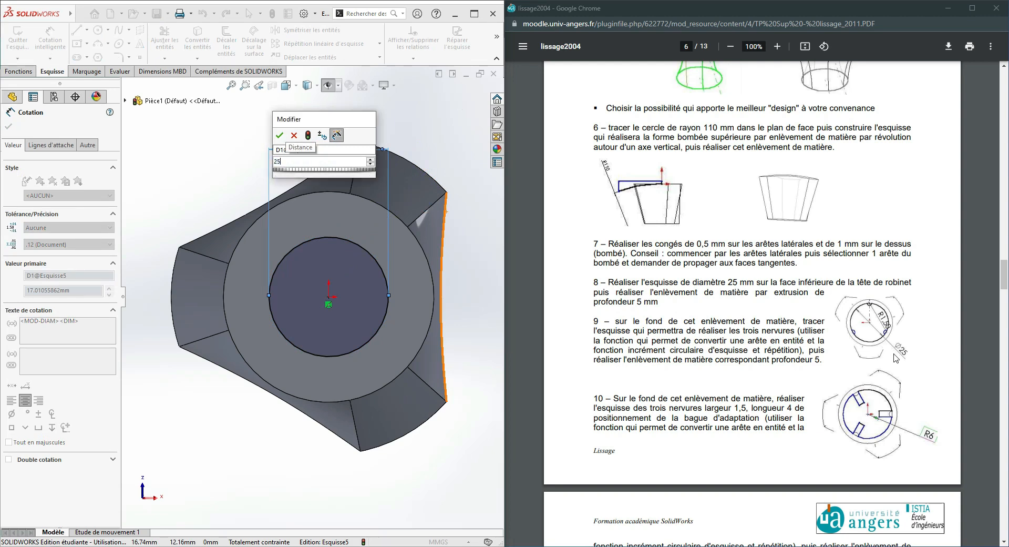
key(Return)
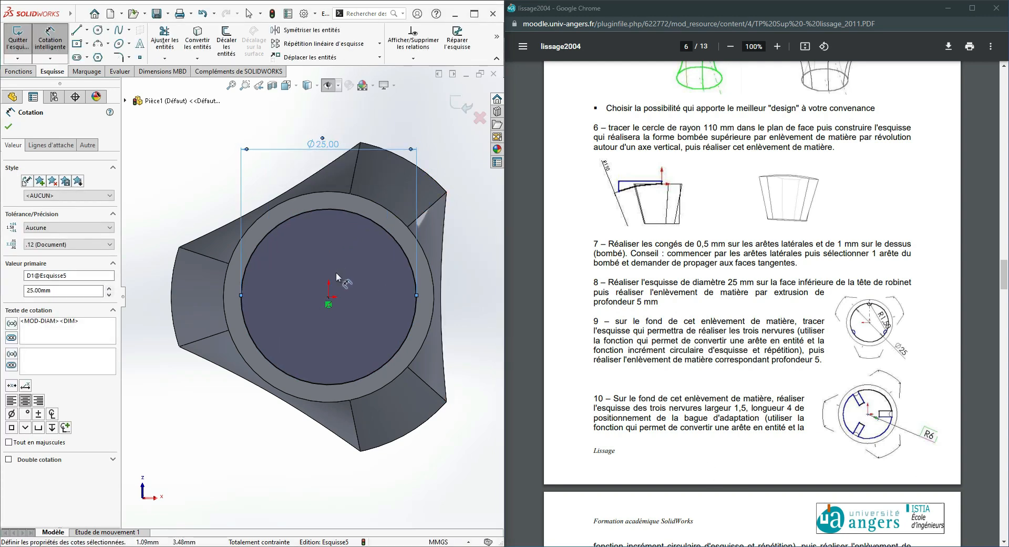
Step: Cut the circle into the underside as a blind extruded pocket 5 mm deep
click(24, 71)
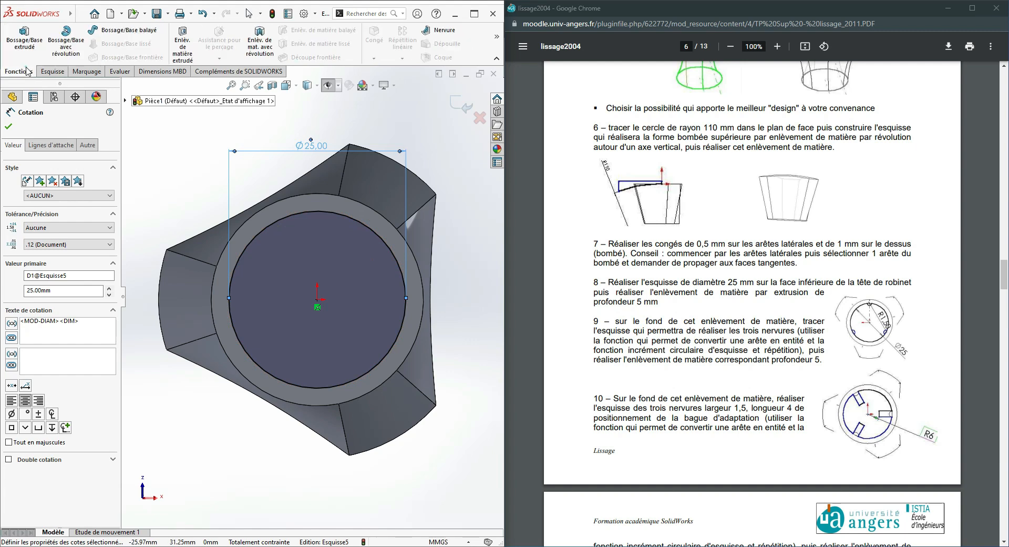
click(183, 43)
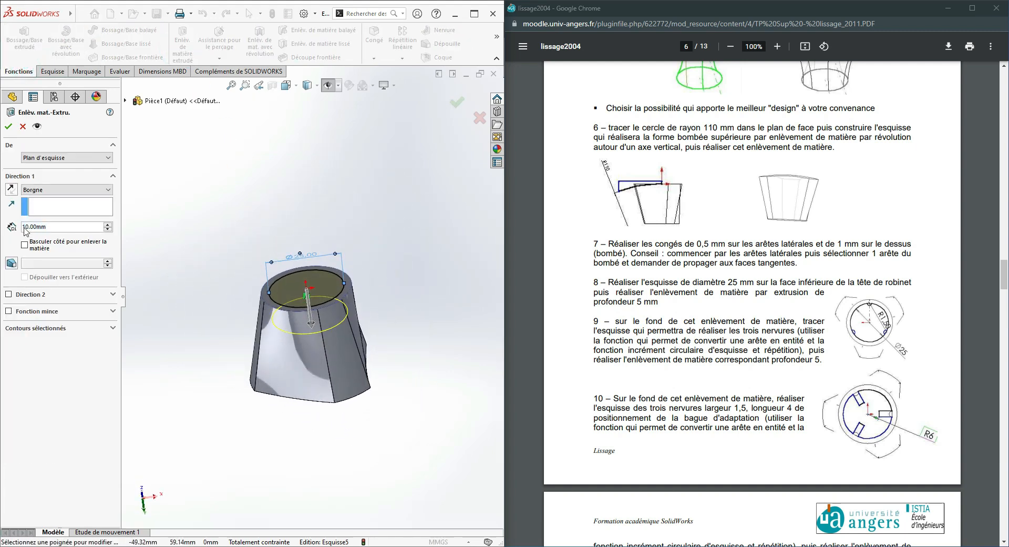
click(28, 227)
key(BackSpace)
key(BackSpace)
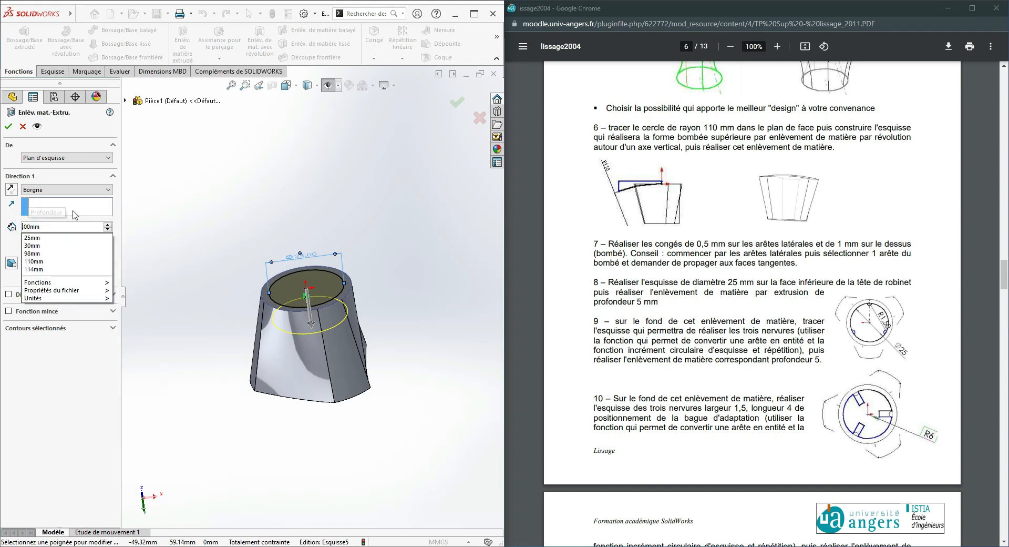
text(5.)
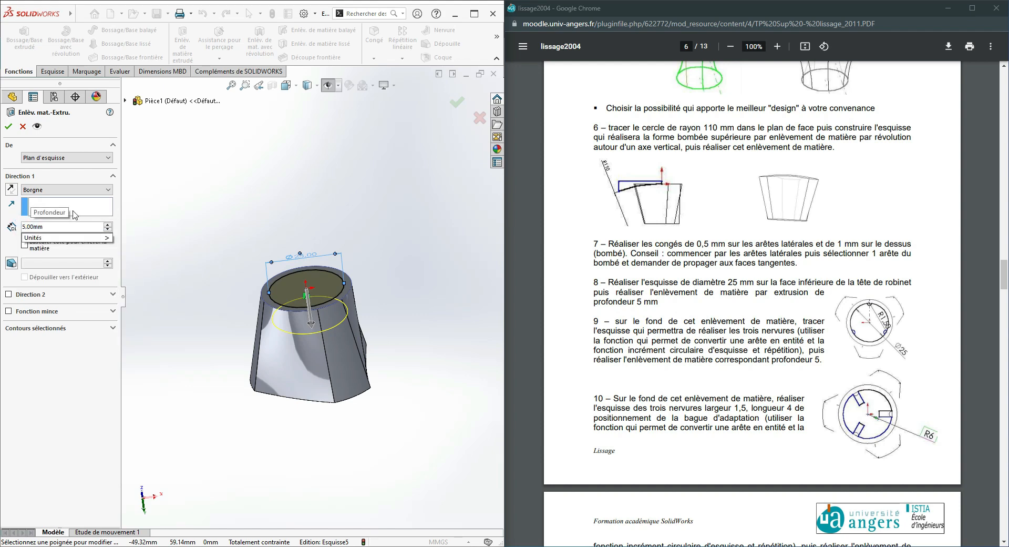
key(Return)
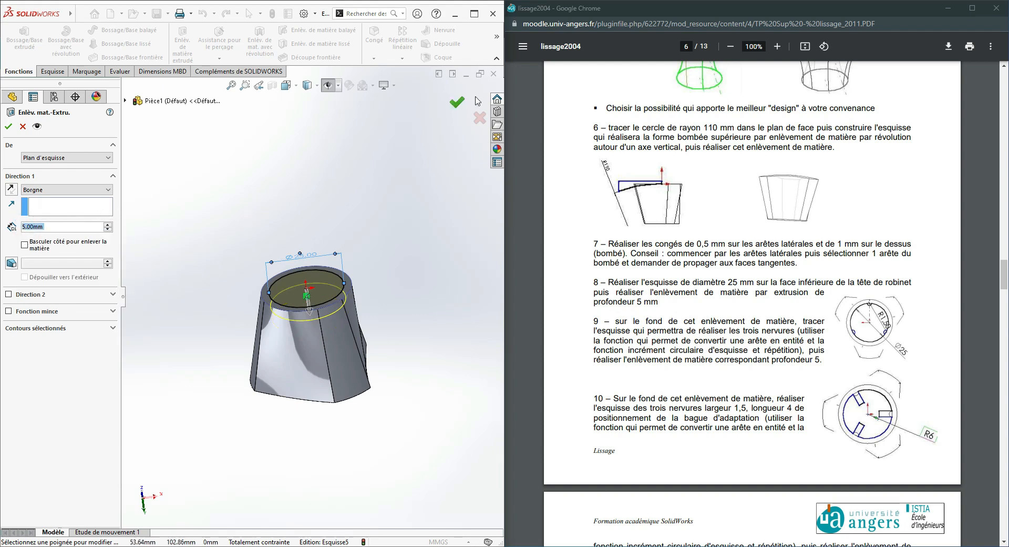
click(458, 102)
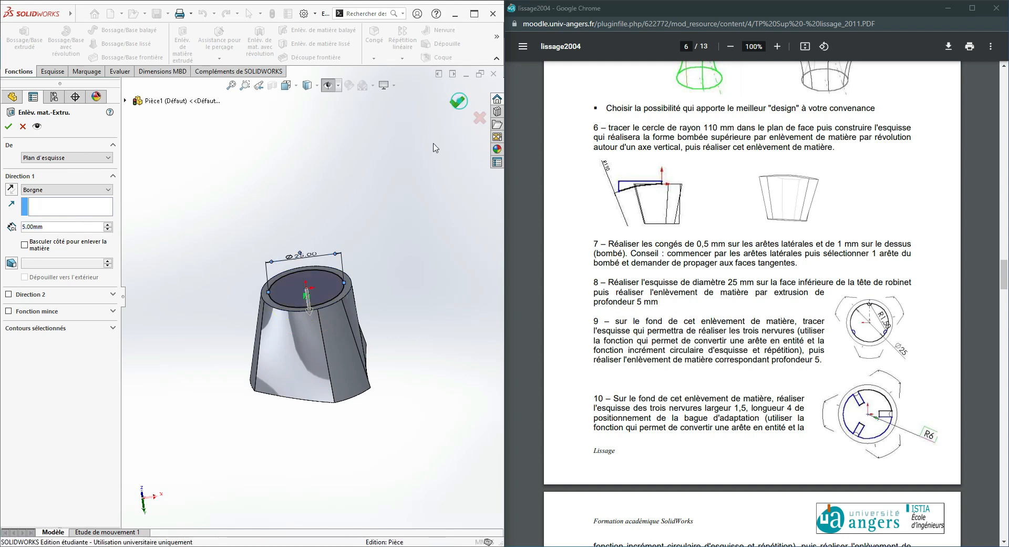
middle_drag(317, 204, 322, 257)
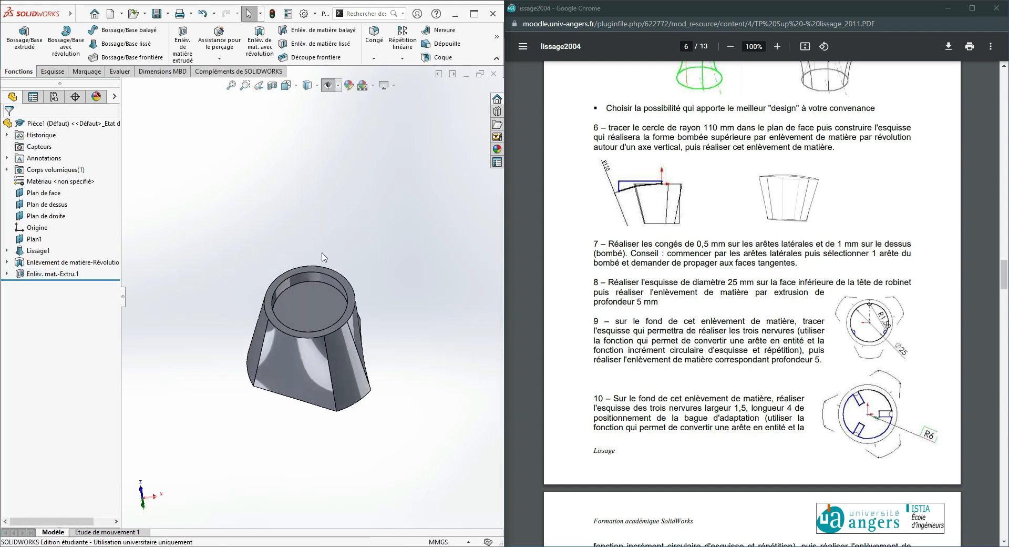
Step: Sketch a three-point arc about 3.5 mm in radius on the pocket floor, with both endpoints on the pocket's circular edge
click(55, 71)
click(17, 37)
click(295, 304)
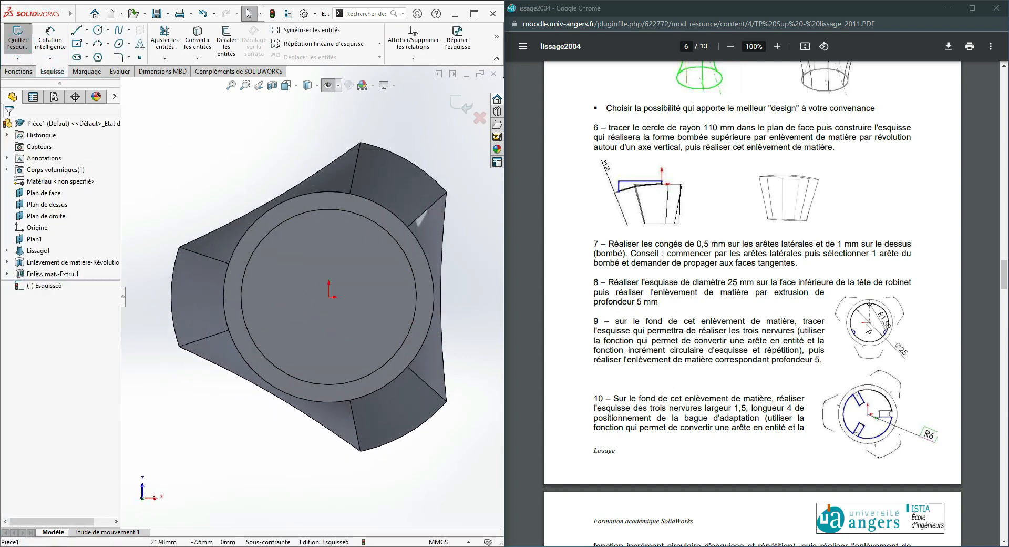
middle_drag(472, 251, 466, 211)
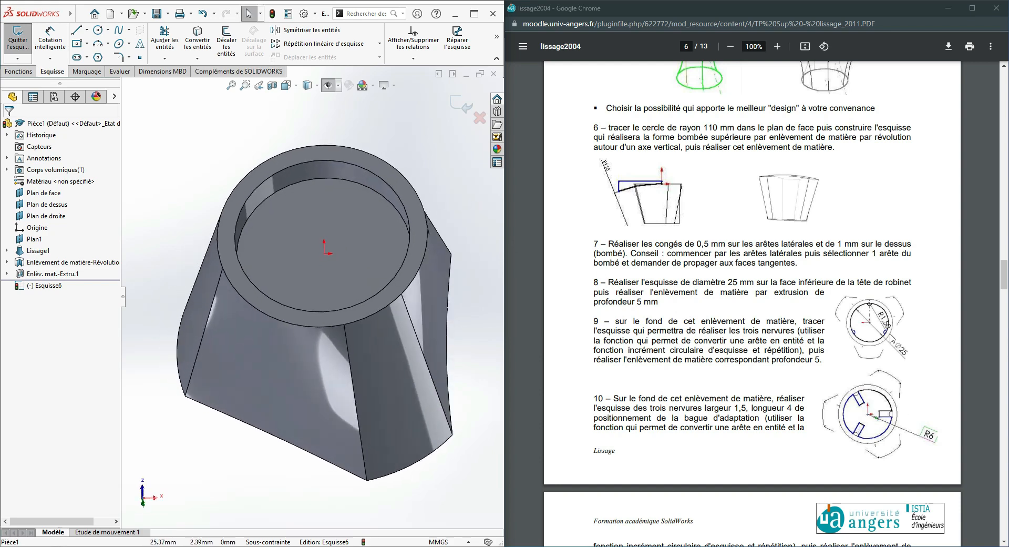
middle_drag(478, 289, 463, 305)
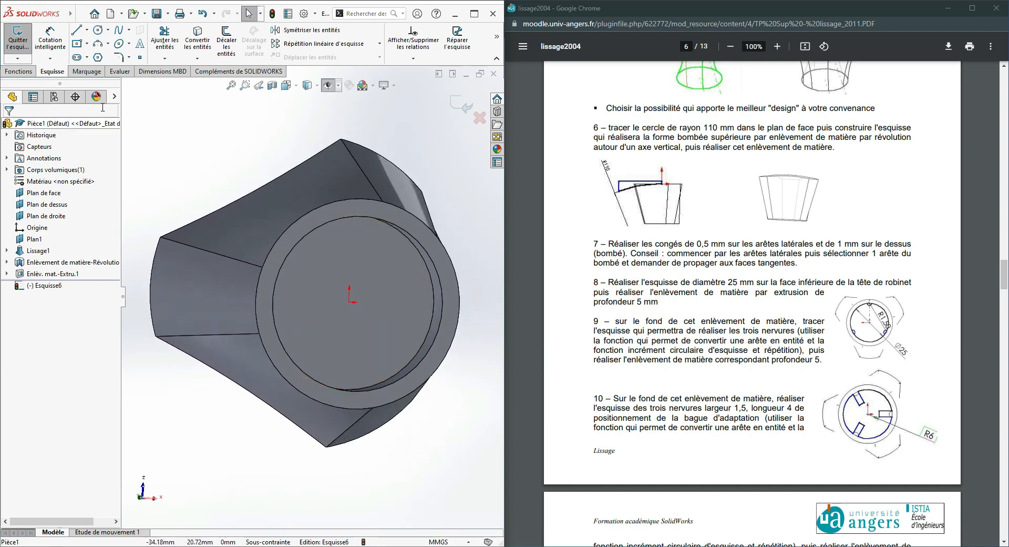
click(96, 46)
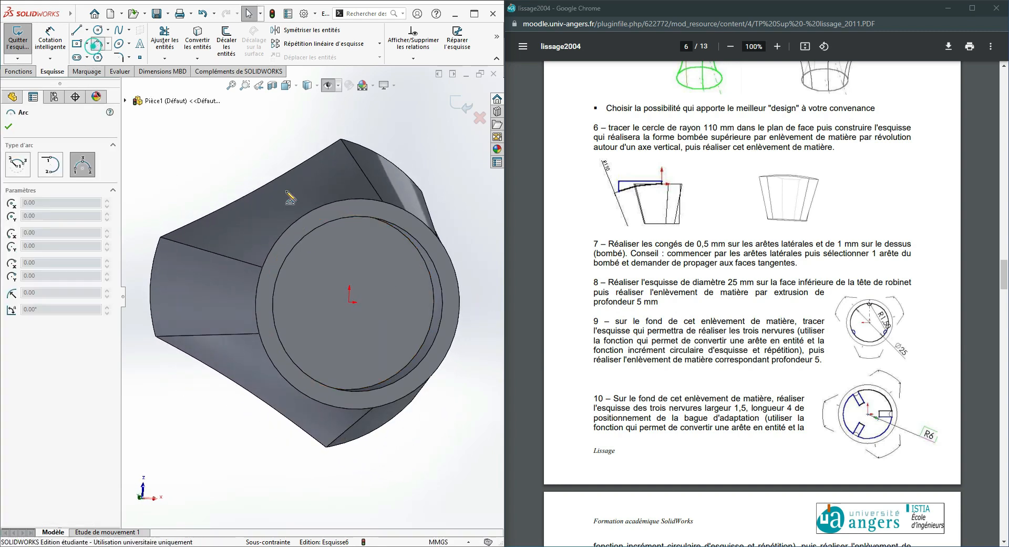
click(433, 289)
click(428, 332)
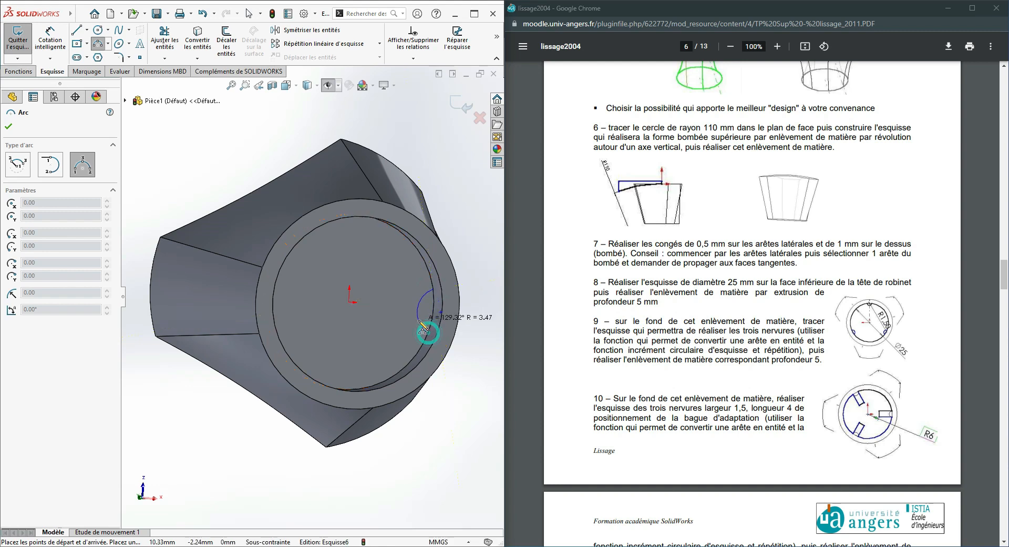
click(418, 319)
scroll(465, 328, down, 3)
scroll(325, 286, up, 3)
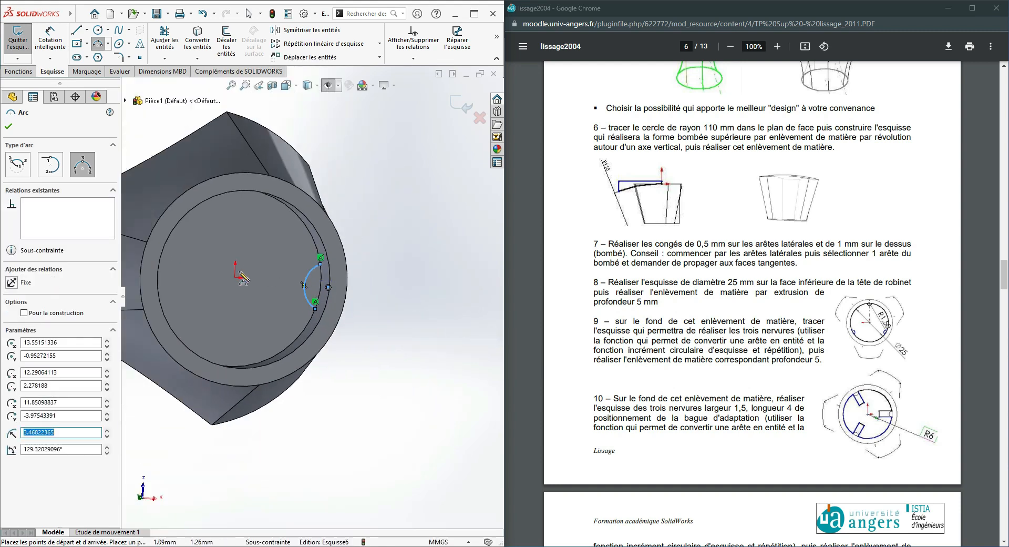
Step: Sketch a horizontal construction line about 7 mm long from the origin toward the arc
scroll(236, 274, down, 2)
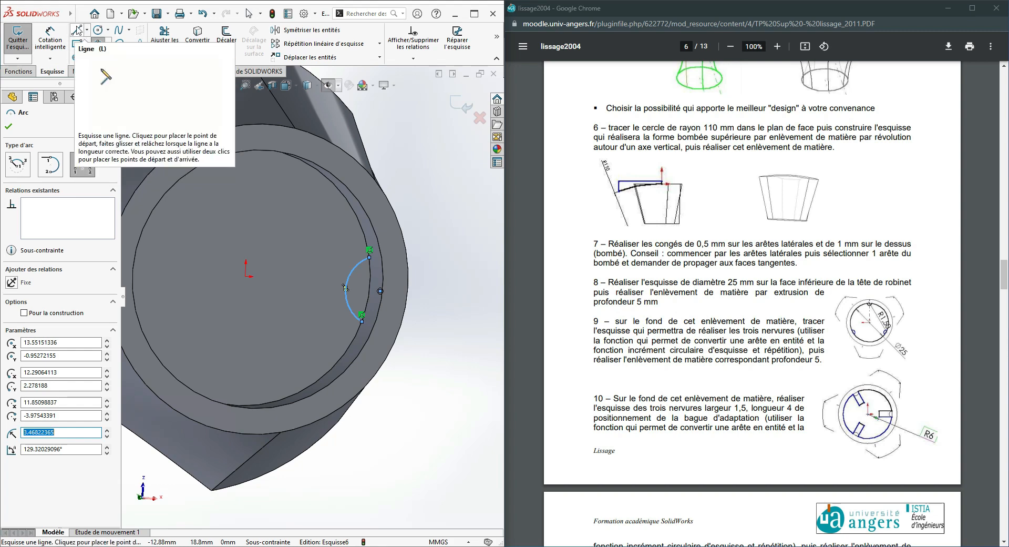
click(77, 29)
click(245, 275)
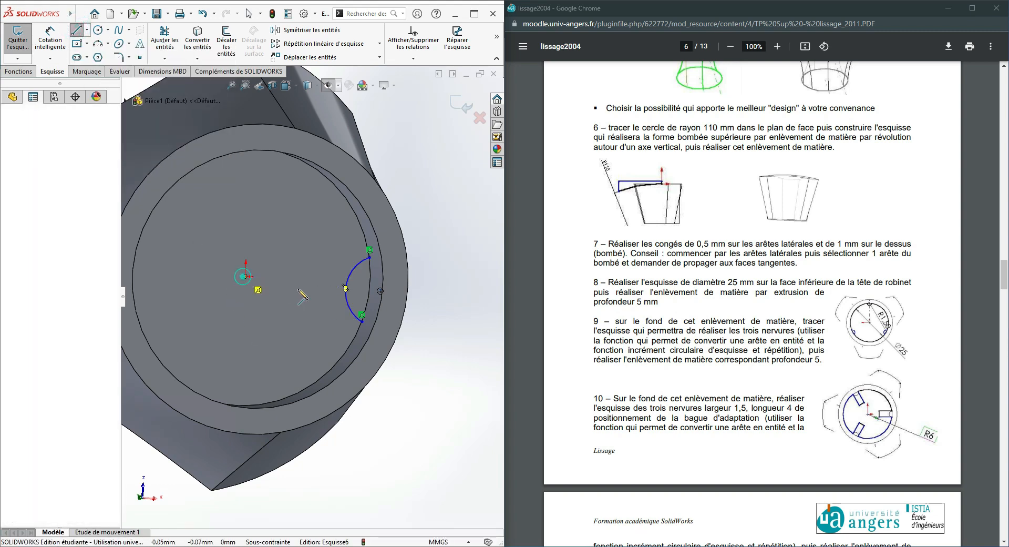
click(317, 279)
key(Escape)
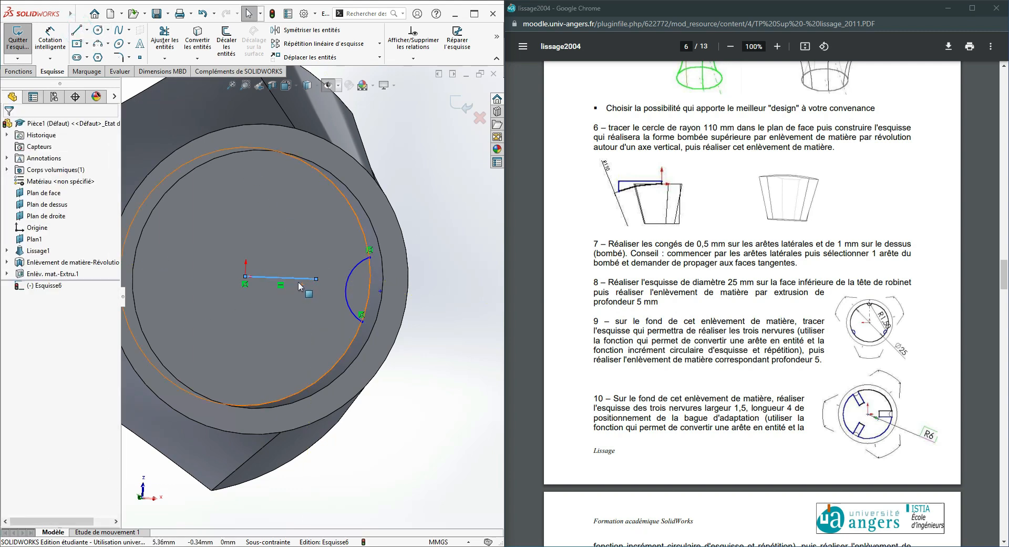
click(295, 280)
click(24, 293)
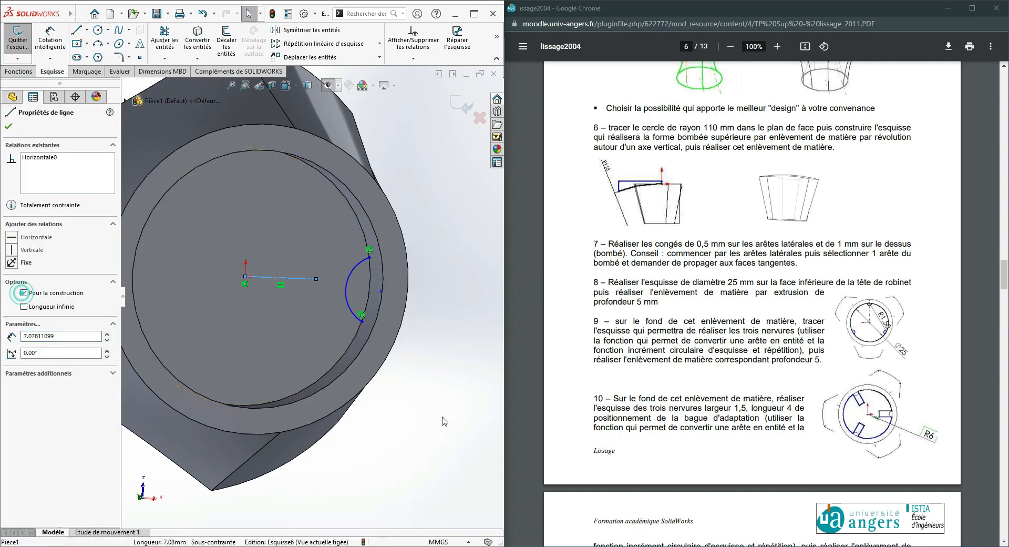
key(Escape)
Step: Make the arc's two endpoints symmetric about the horizontal construction line
click(409, 58)
click(423, 84)
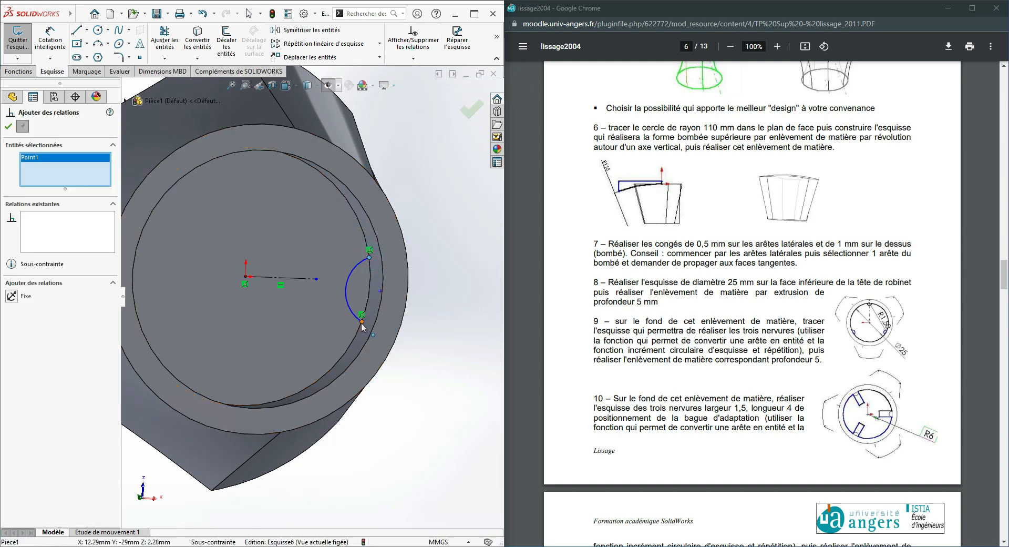
click(361, 315)
click(300, 278)
click(11, 296)
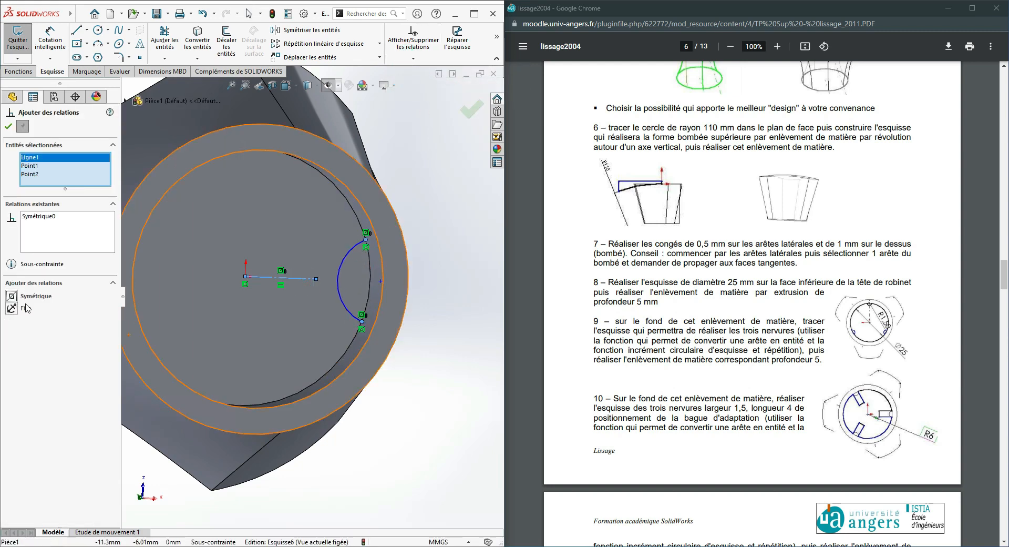
click(473, 113)
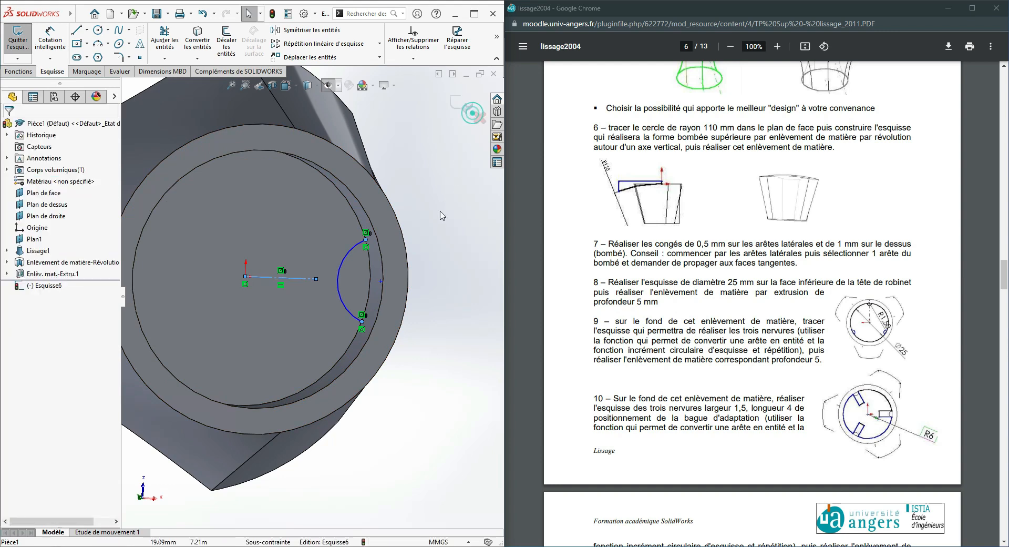
Step: Dimension the arc's radius as 1.5 mm
click(67, 48)
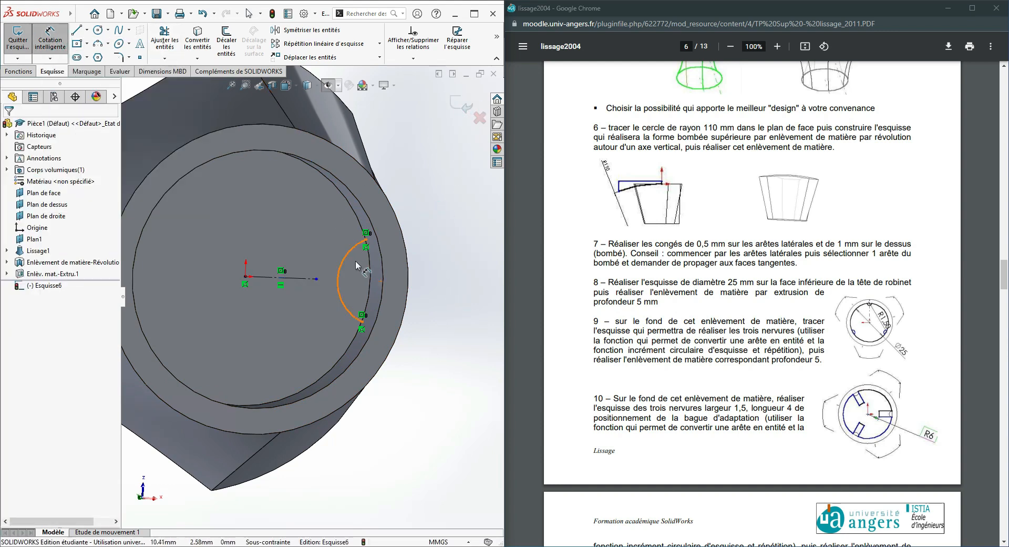
click(345, 266)
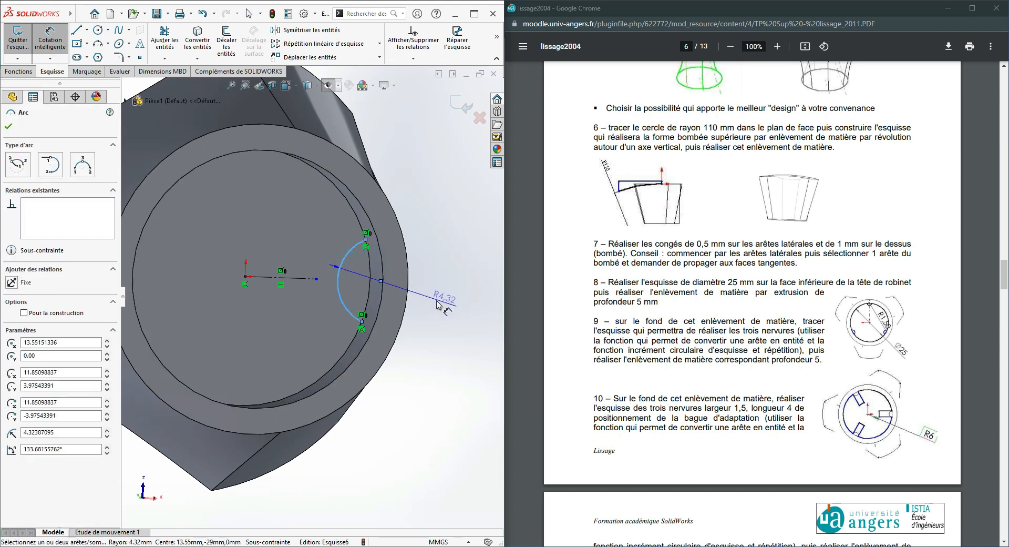
click(436, 303)
text(1.5)
key(Return)
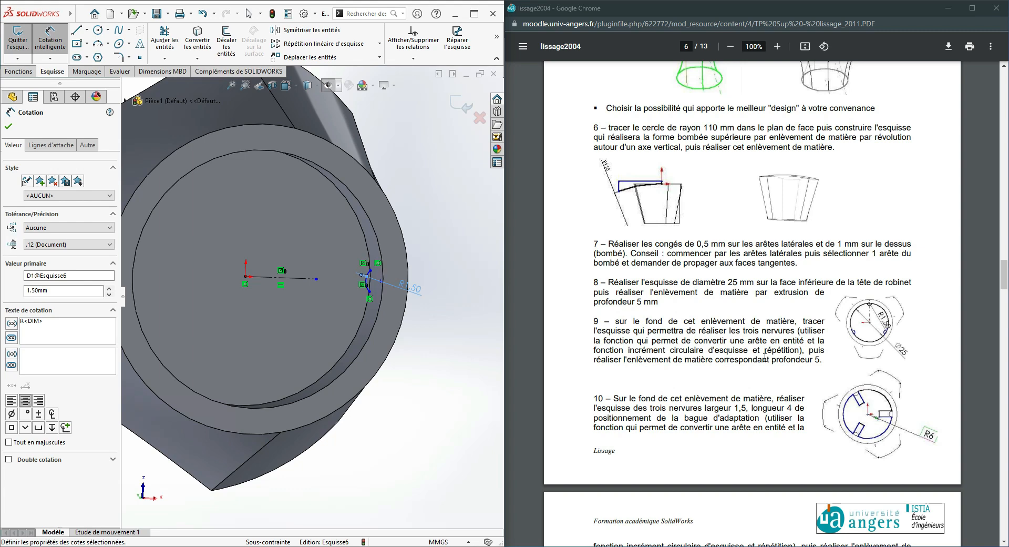
Step: Constrain the arc's centre point to lie on the pocket's circular edge
scroll(368, 283, down, 5)
key(Escape)
drag(332, 283, 306, 282)
click(447, 399)
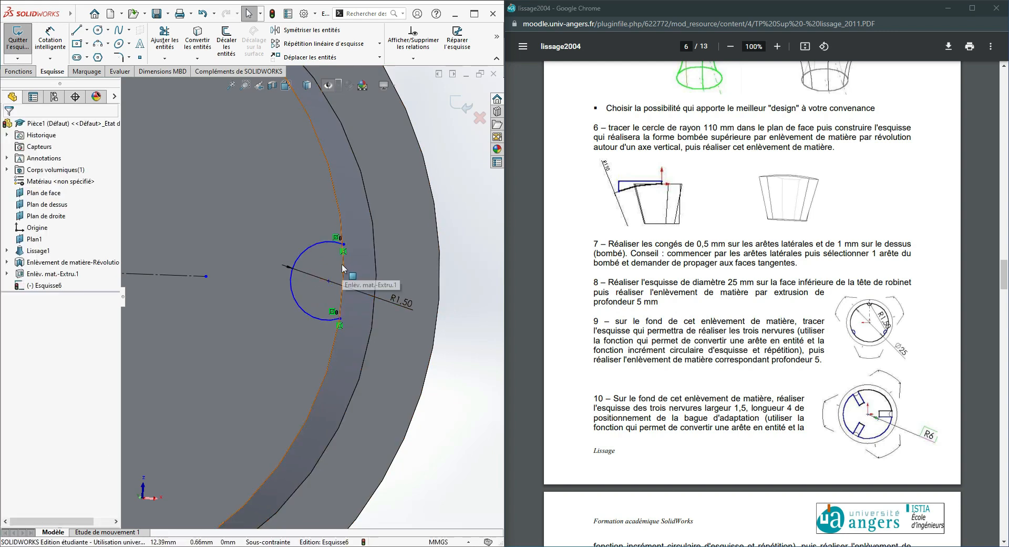
click(413, 58)
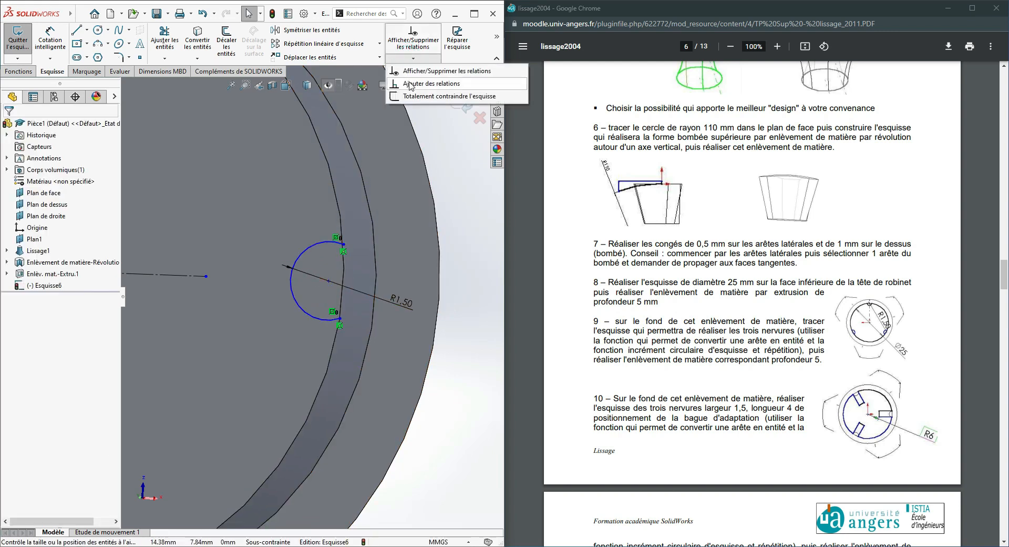
click(409, 82)
click(328, 282)
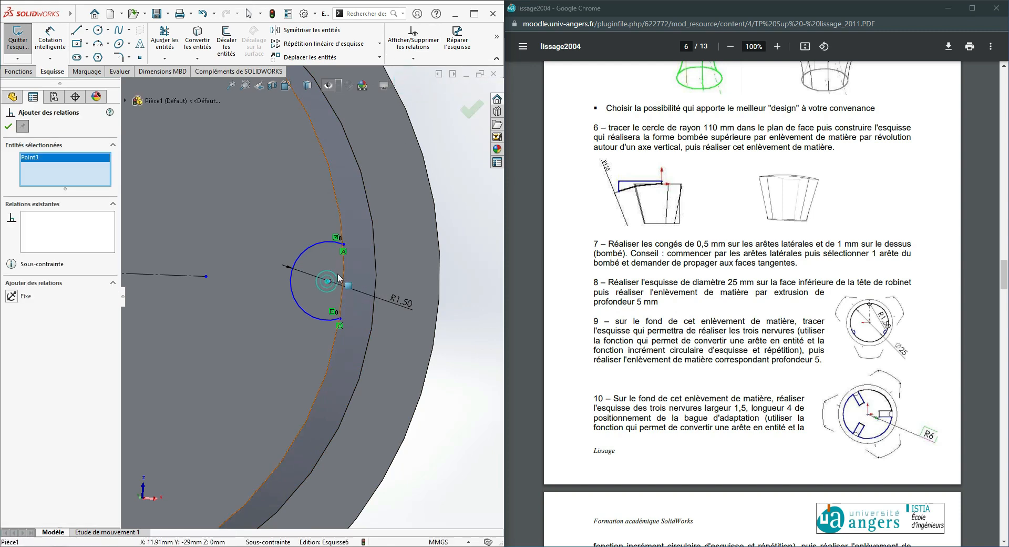
click(342, 272)
click(13, 309)
scroll(327, 358, up, 2)
click(470, 111)
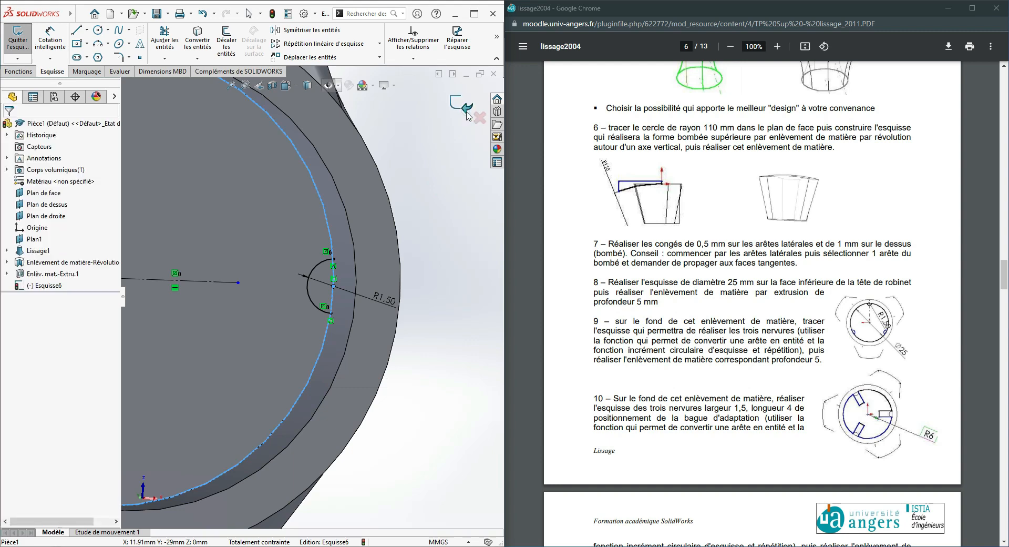
Step: Repeat the arc and construction line in a circular sketch pattern of 3 equally spaced instances over 360° around the origin
scroll(313, 351, up, 3)
scroll(298, 287, down, 3)
scroll(297, 287, up, 5)
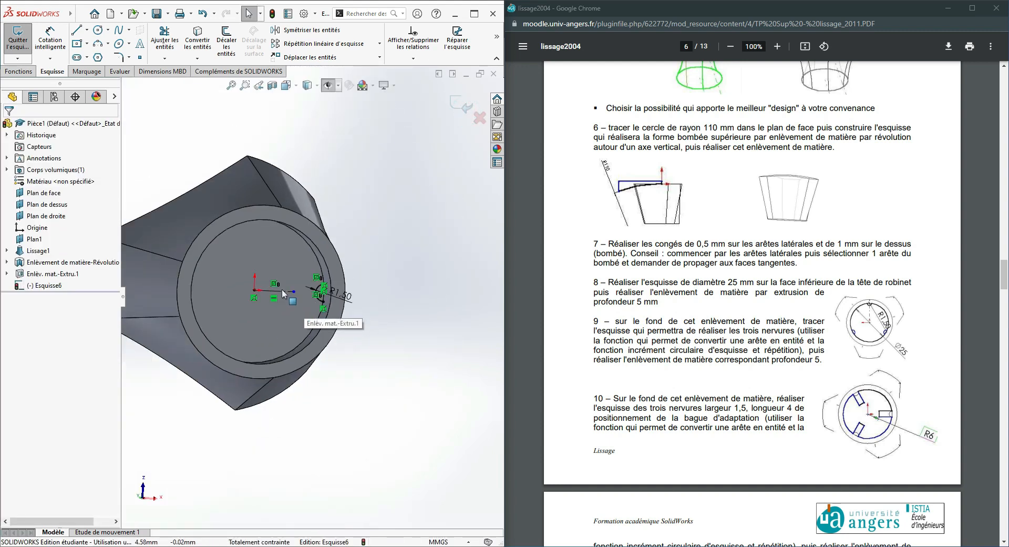
scroll(279, 297, down, 2)
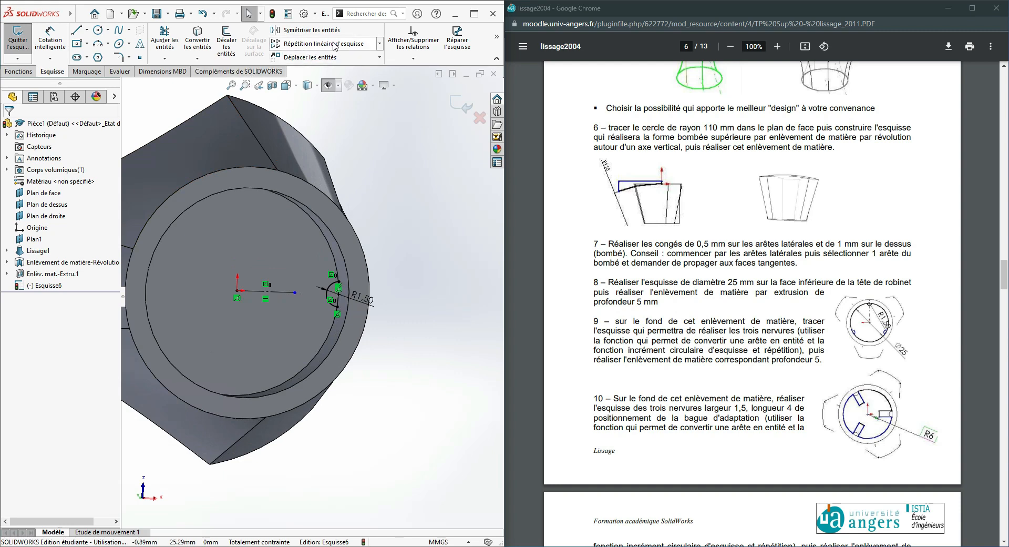
click(379, 45)
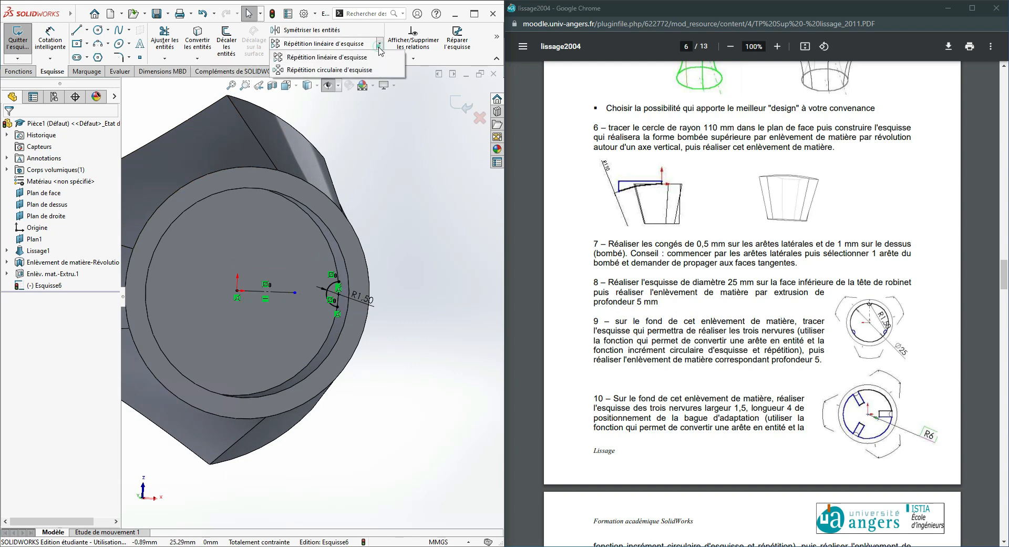
click(345, 69)
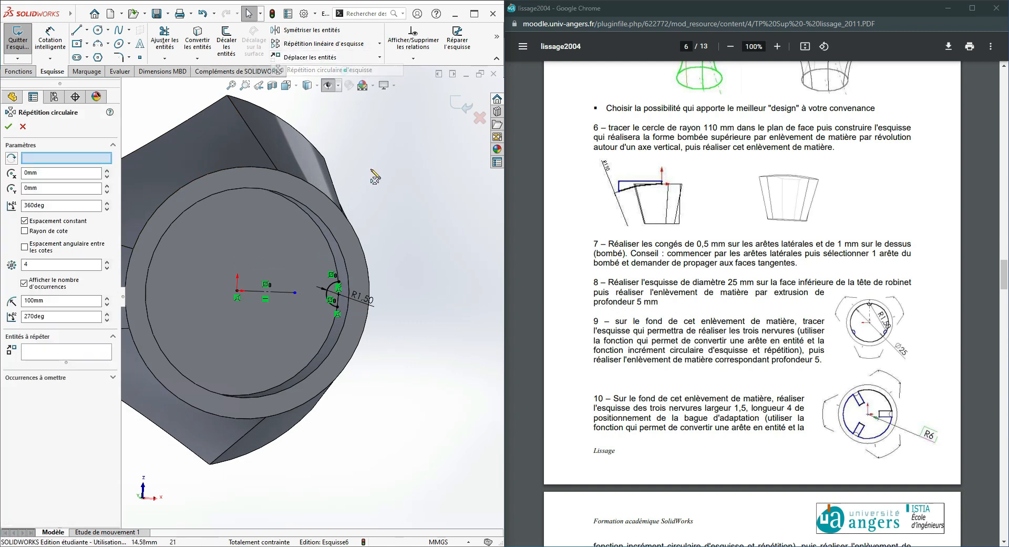
scroll(320, 305, down, 2)
click(58, 352)
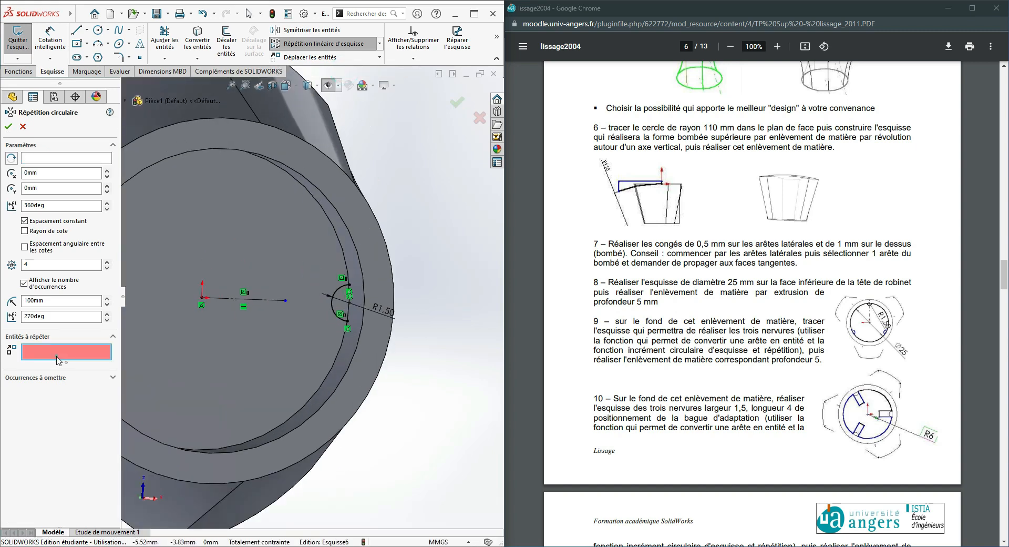
click(333, 303)
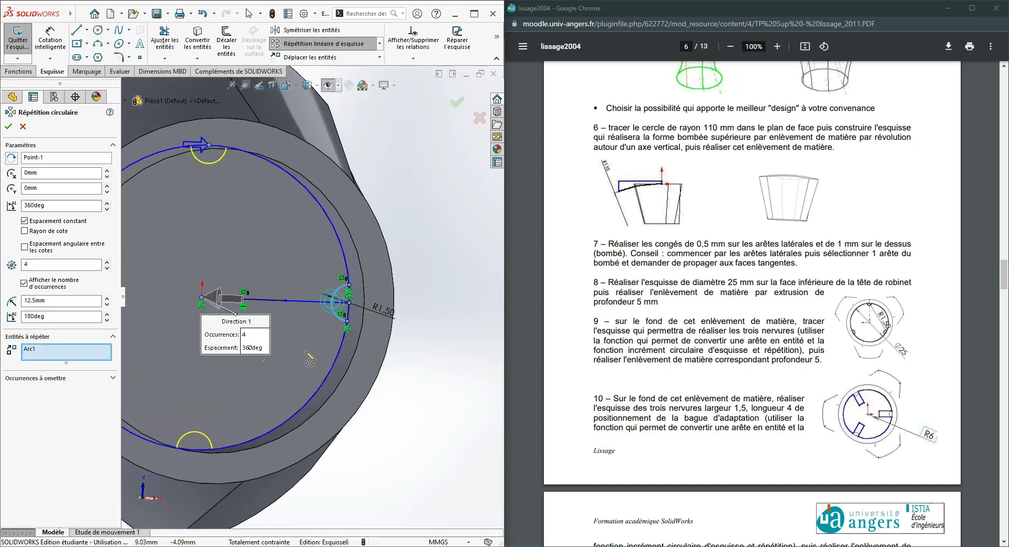
click(255, 302)
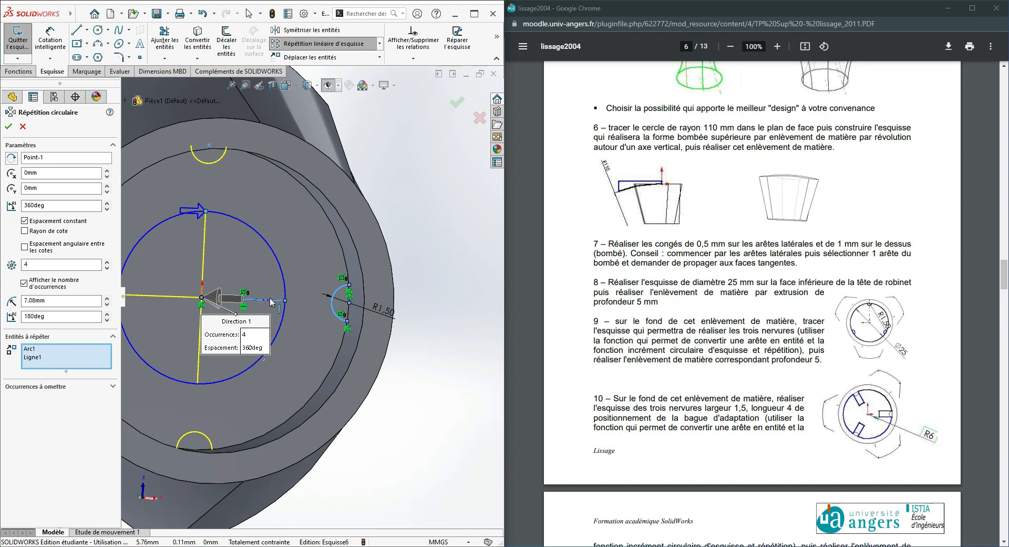
scroll(205, 158, down, 3)
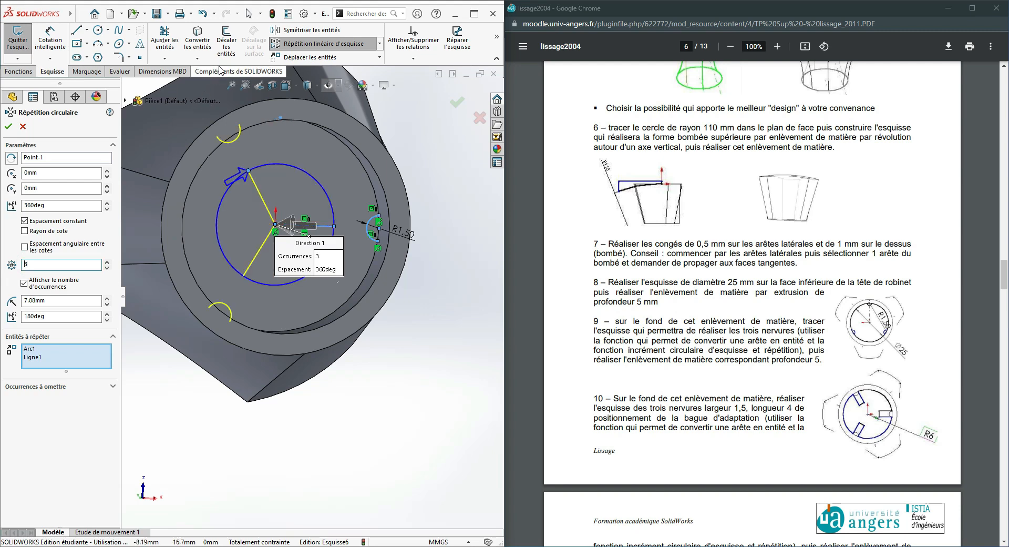
click(457, 103)
mouse_move(336, 189)
middle_down()
mouse_move(235, 254)
mouse_move(325, 197)
middle_up()
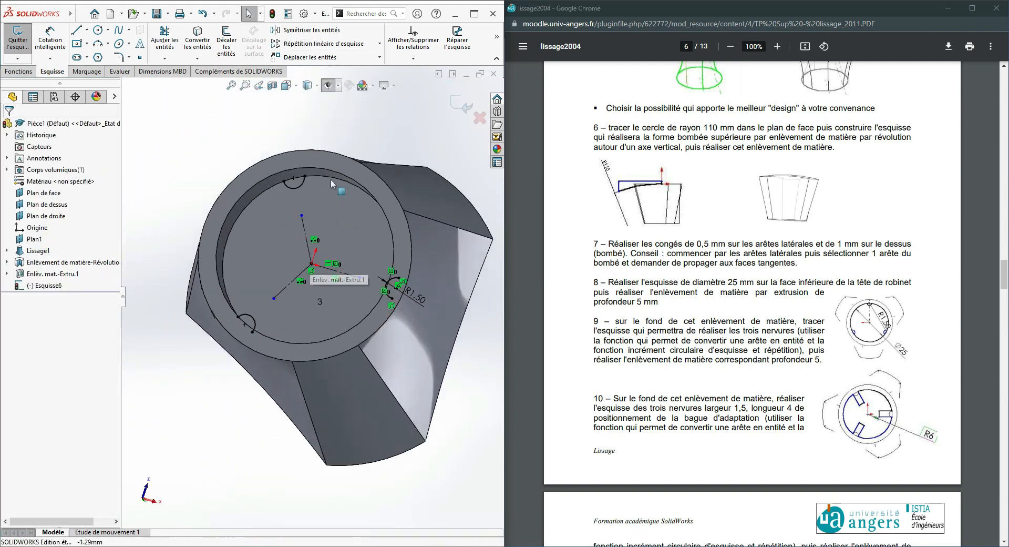
Step: Try a blind 5 mm extruded cut of the three-arc sketch as a 10 mm one-direction thin feature, and undo it
click(17, 72)
click(183, 45)
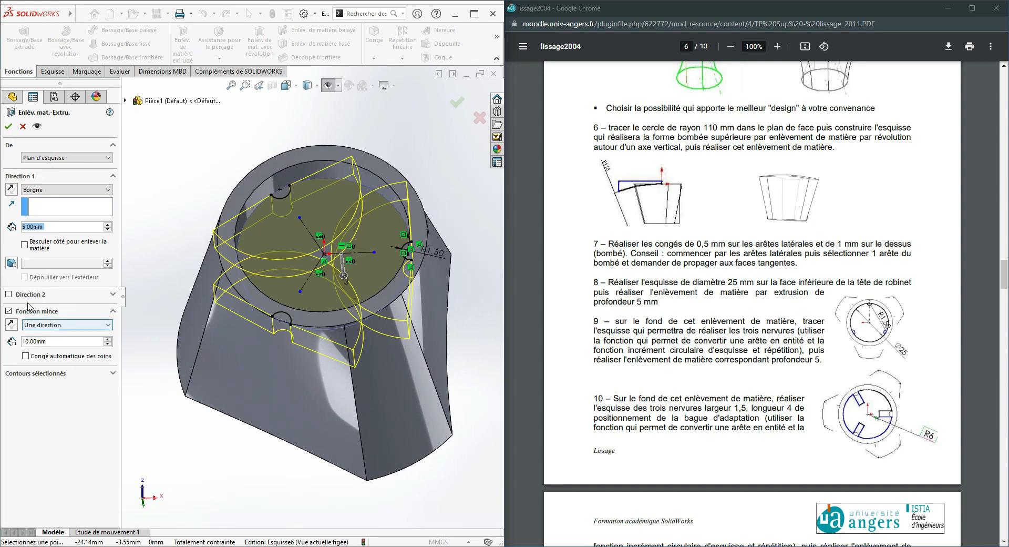
click(56, 373)
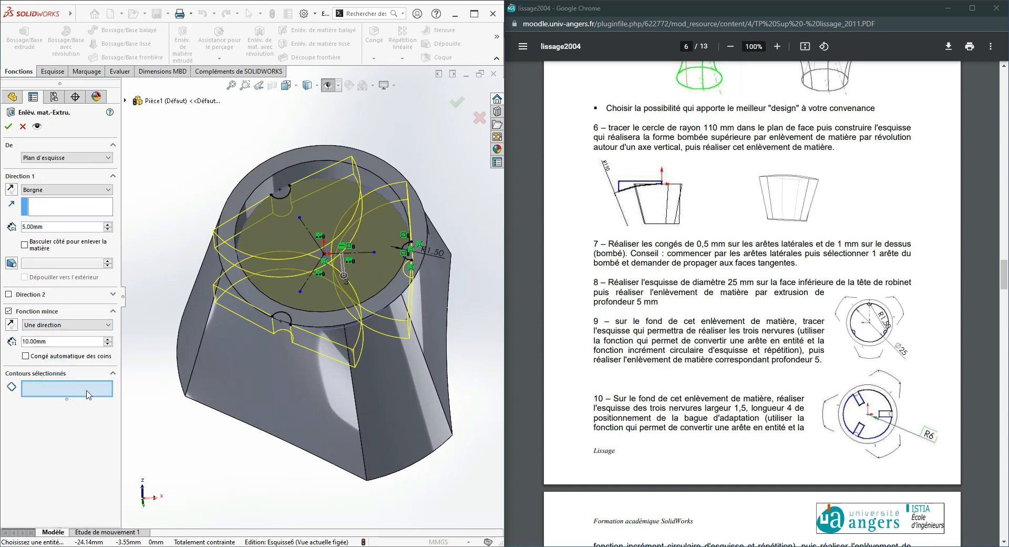
scroll(376, 258, down, 3)
scroll(370, 279, up, 3)
middle_drag(278, 372, 347, 381)
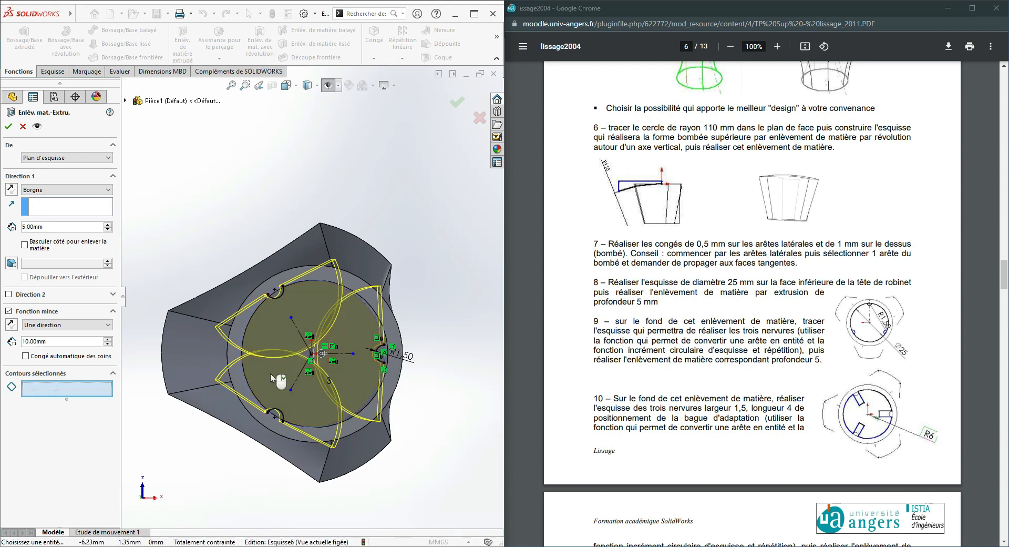
middle_drag(390, 419, 330, 387)
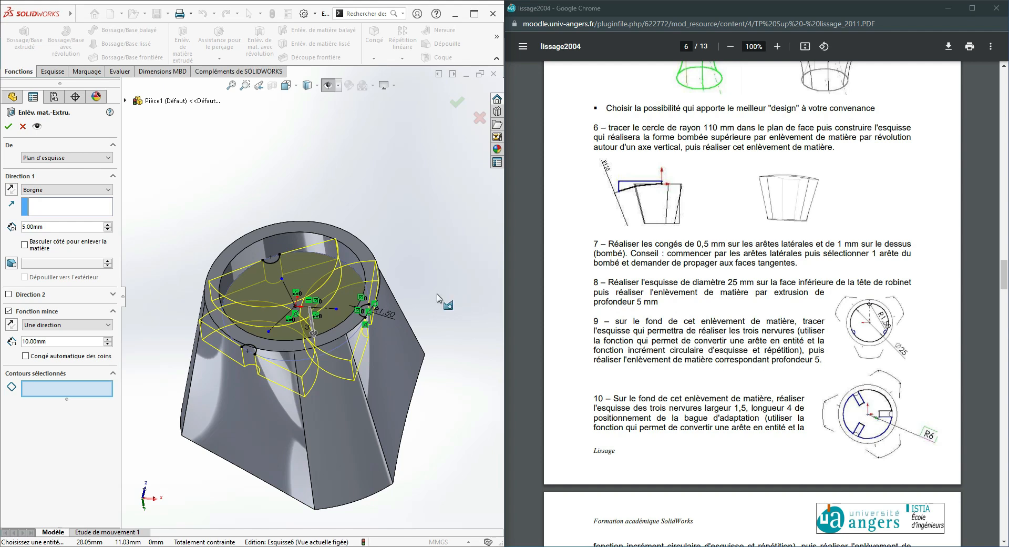
middle_drag(424, 345, 408, 305)
click(457, 103)
middle_drag(376, 357, 373, 285)
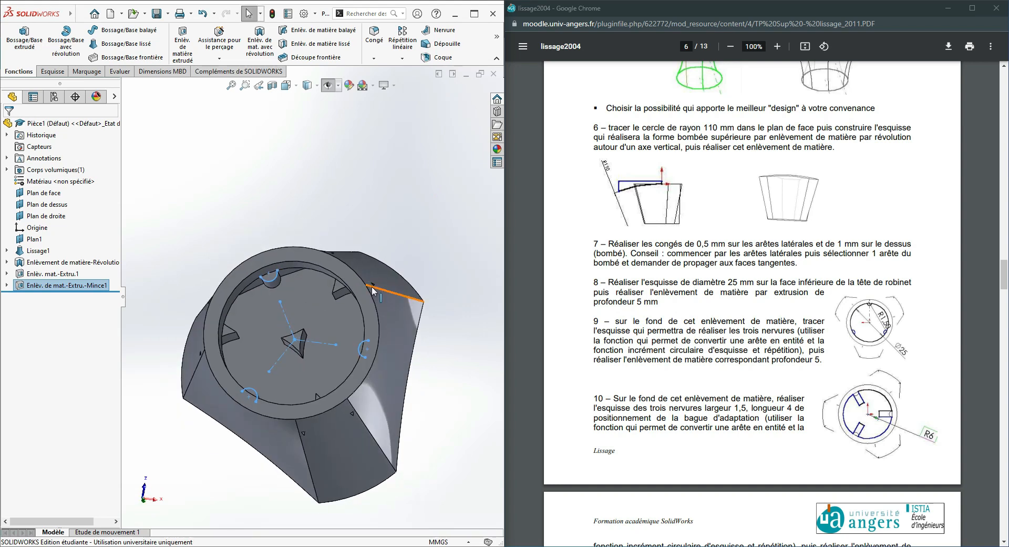
key(ctrl+z)
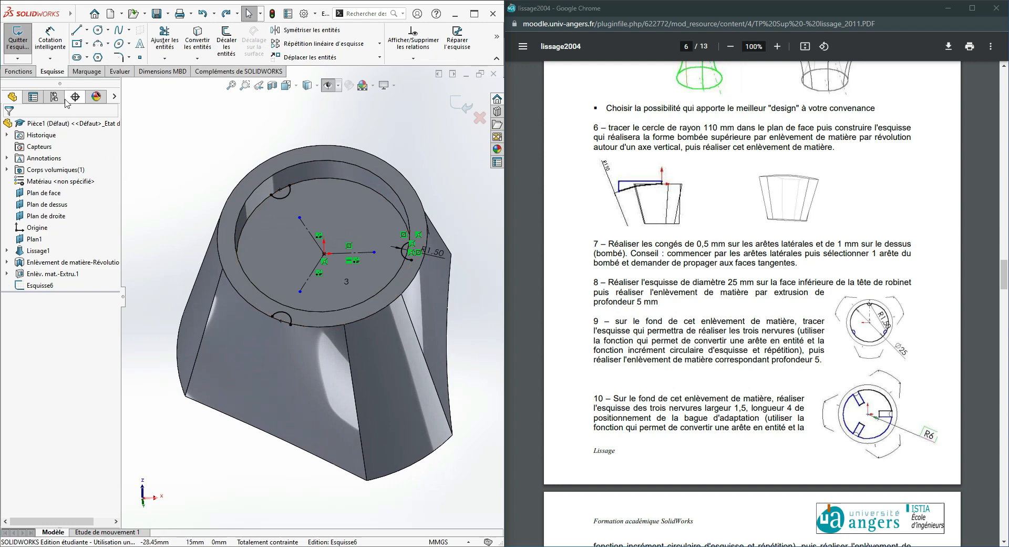
Step: Cut the circular floor region bounded by the three rib arcs as a blind 5 mm extruded cut, with the thin feature turned off
click(17, 72)
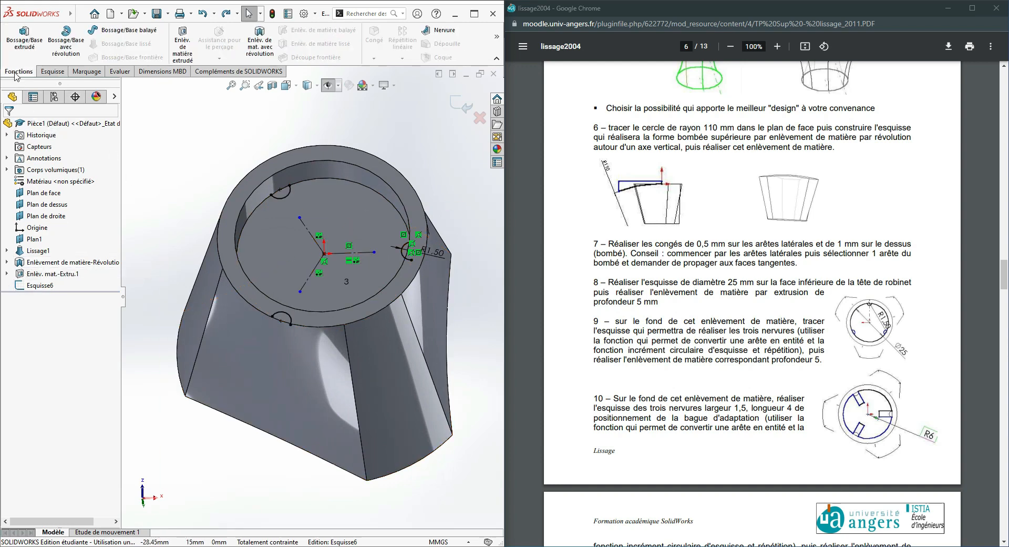
click(182, 45)
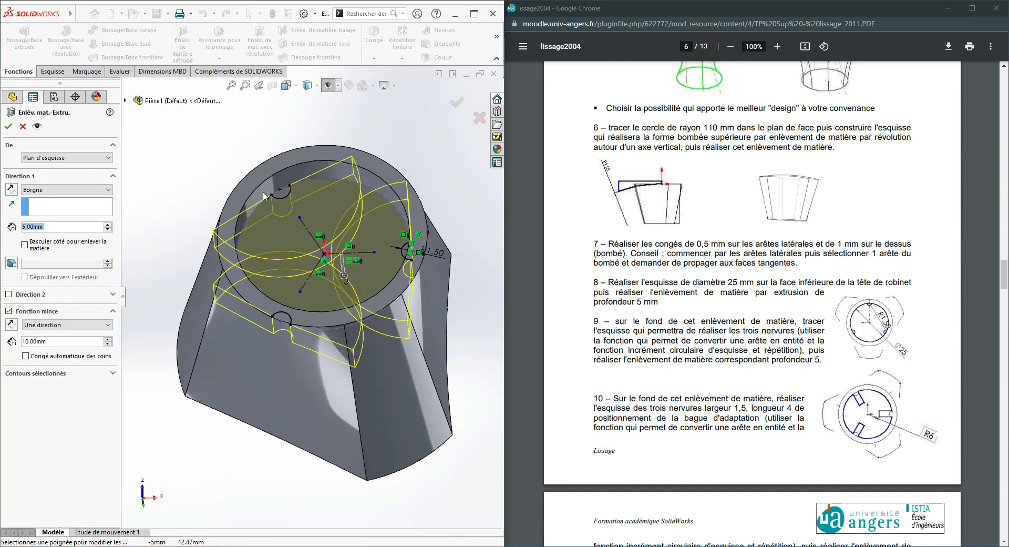
click(64, 375)
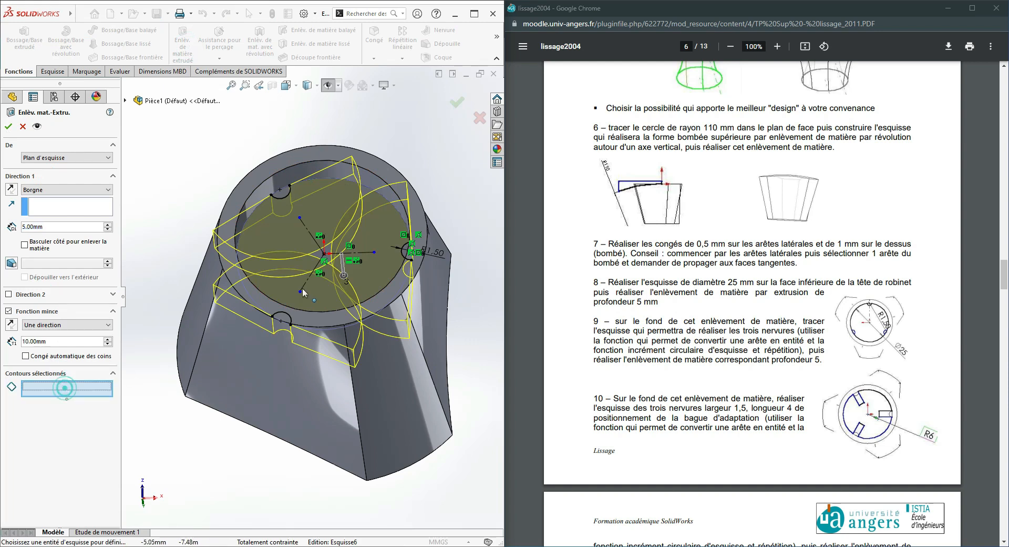
click(316, 300)
scroll(311, 296, up, 4)
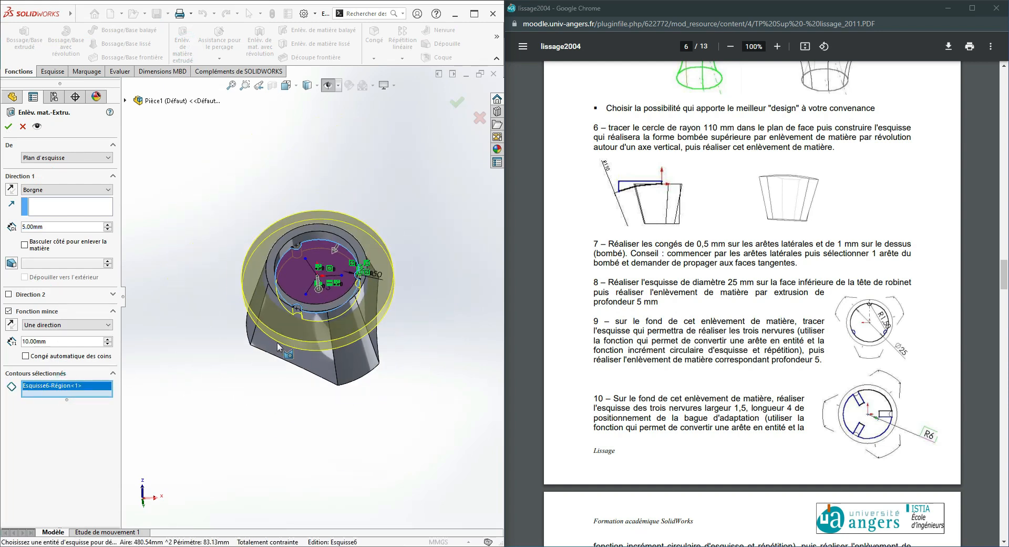
scroll(353, 319, down, 2)
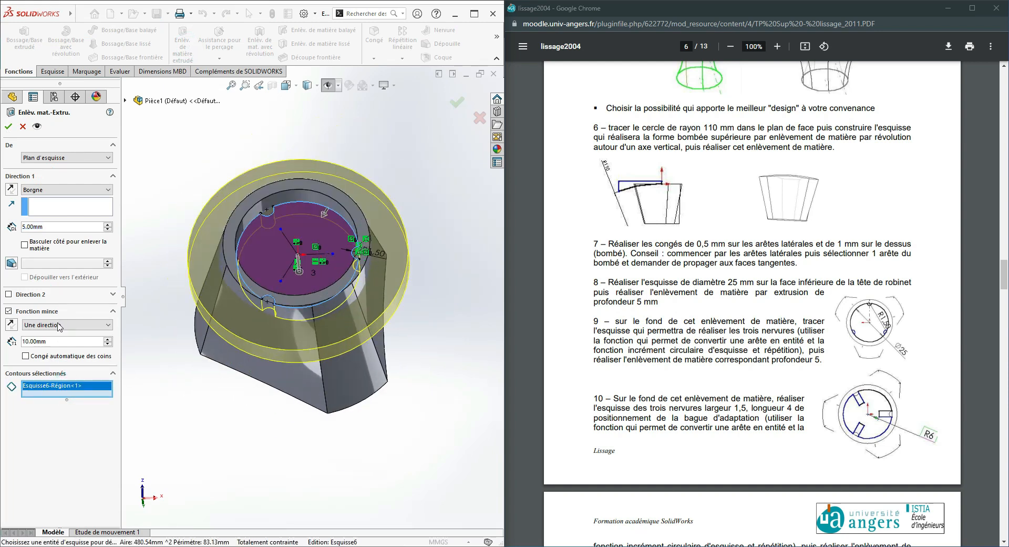
click(9, 311)
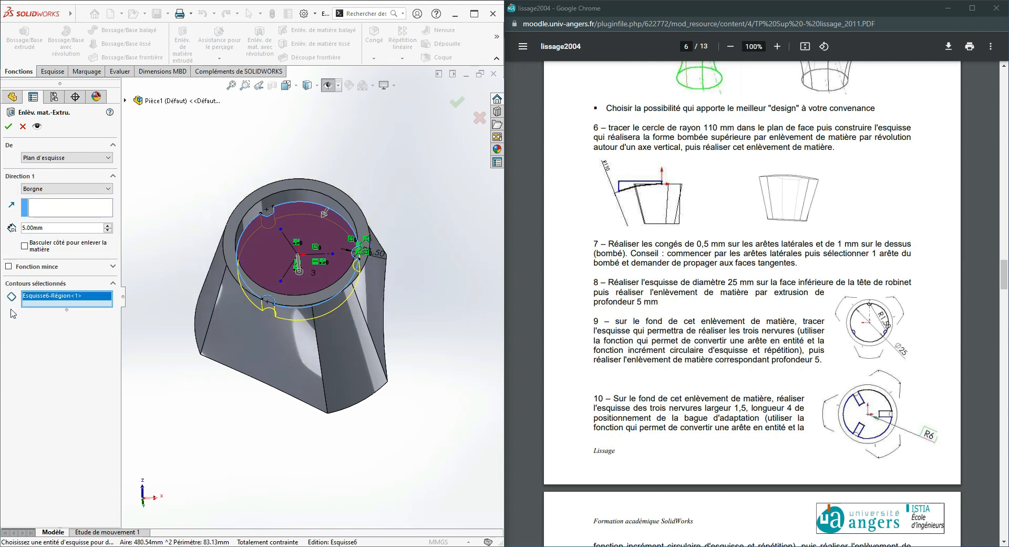
click(457, 104)
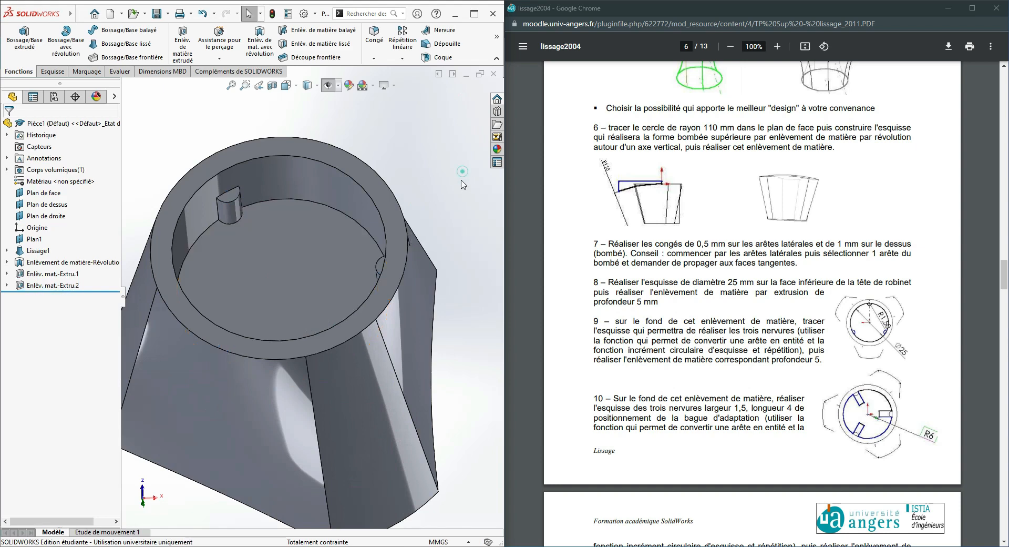
Step: Start a new sketch on the floor face of the deepened pocket
mouse_move(445, 296)
middle_down()
mouse_move(470, 311)
mouse_move(446, 291)
middle_up()
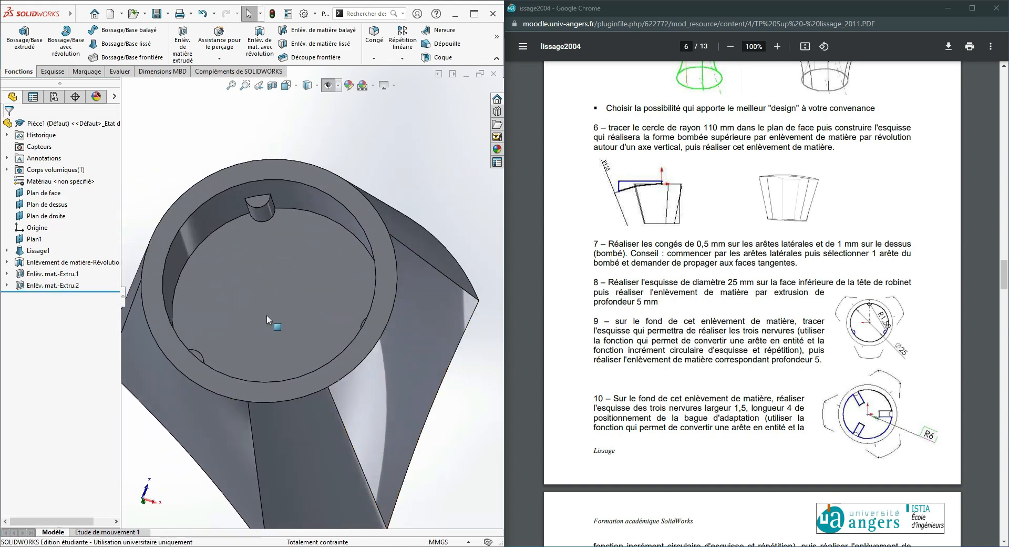
click(52, 71)
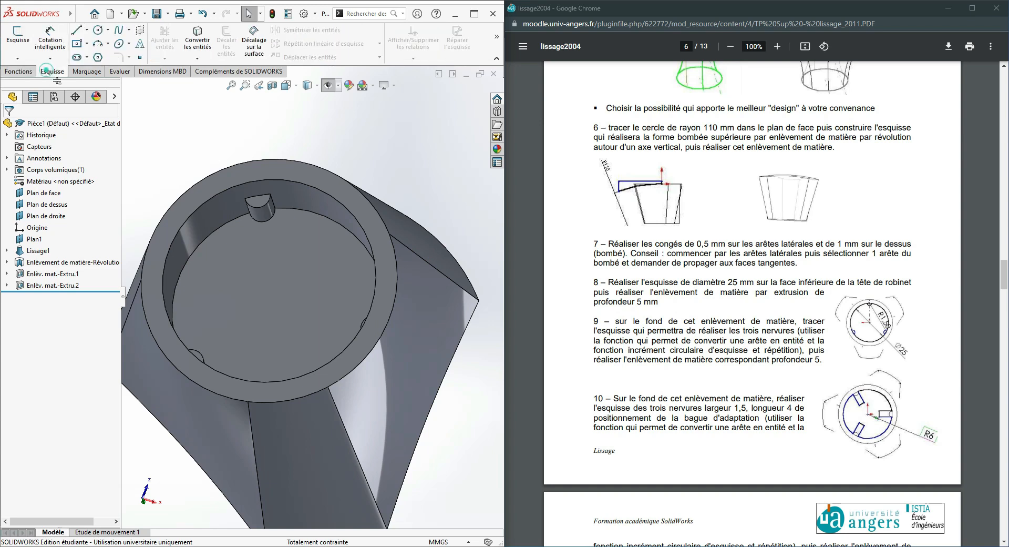
click(18, 42)
click(247, 282)
middle_drag(411, 322, 383, 266)
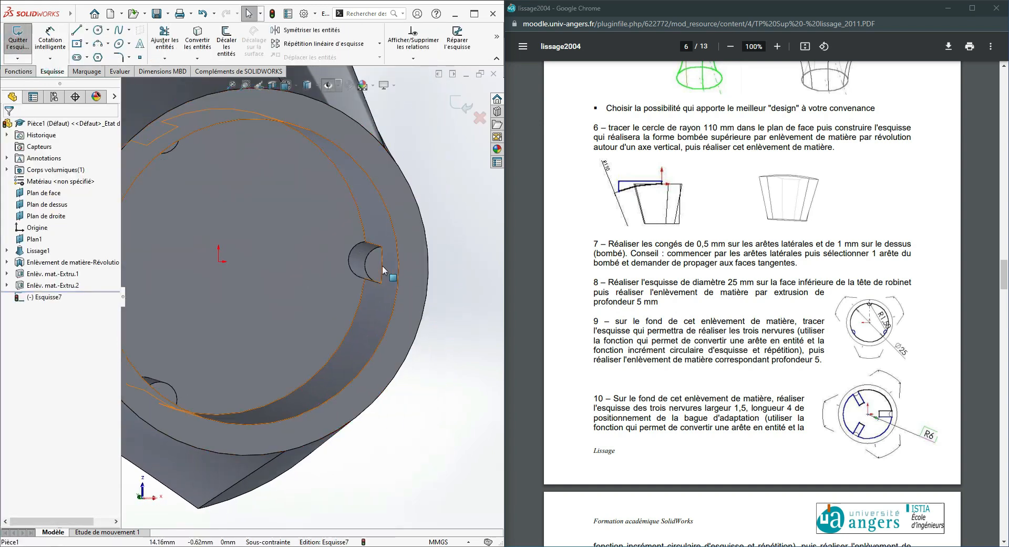
click(198, 43)
middle_drag(400, 247, 465, 284)
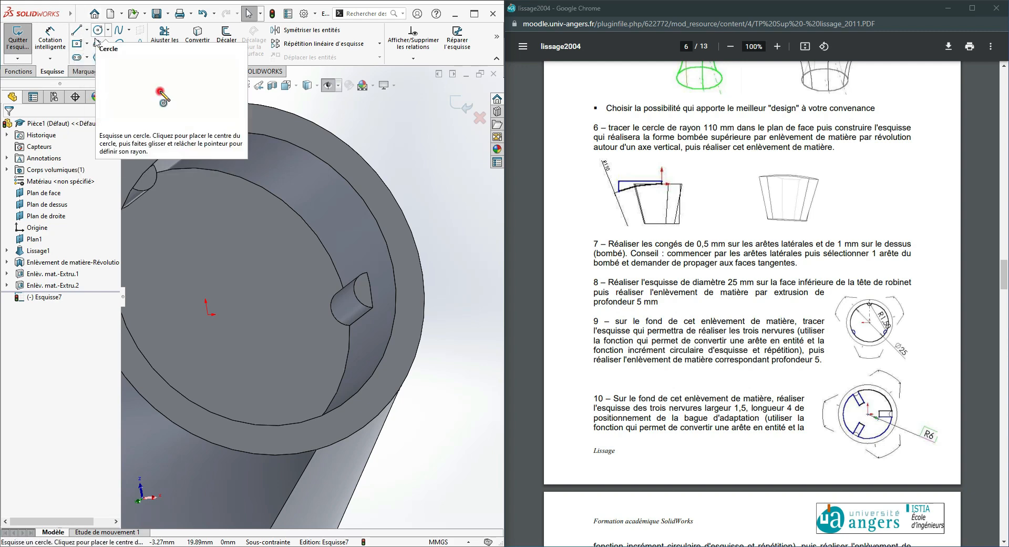
Step: Sketch a circle centred on the origin and dimension its diameter as 6 mm
click(77, 30)
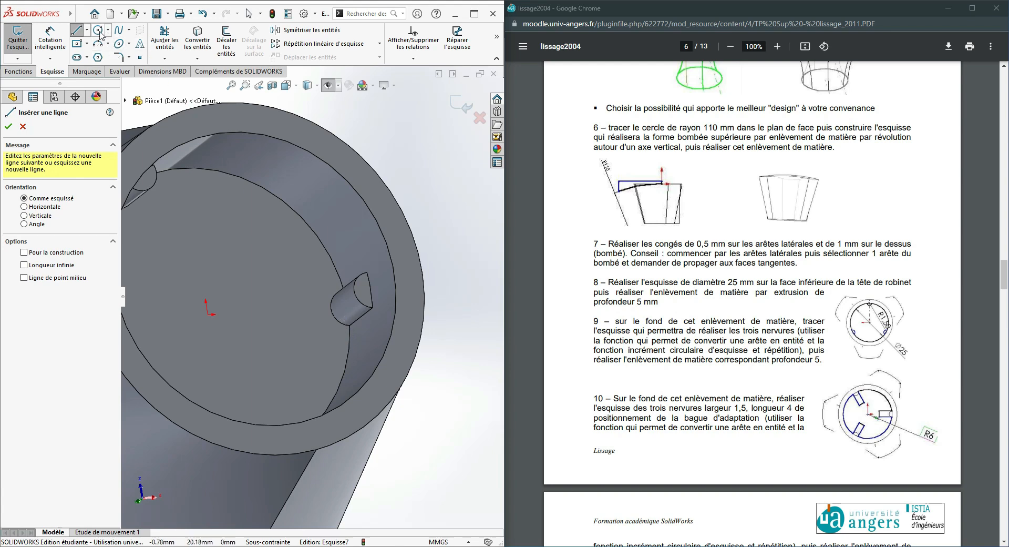
click(98, 30)
click(209, 314)
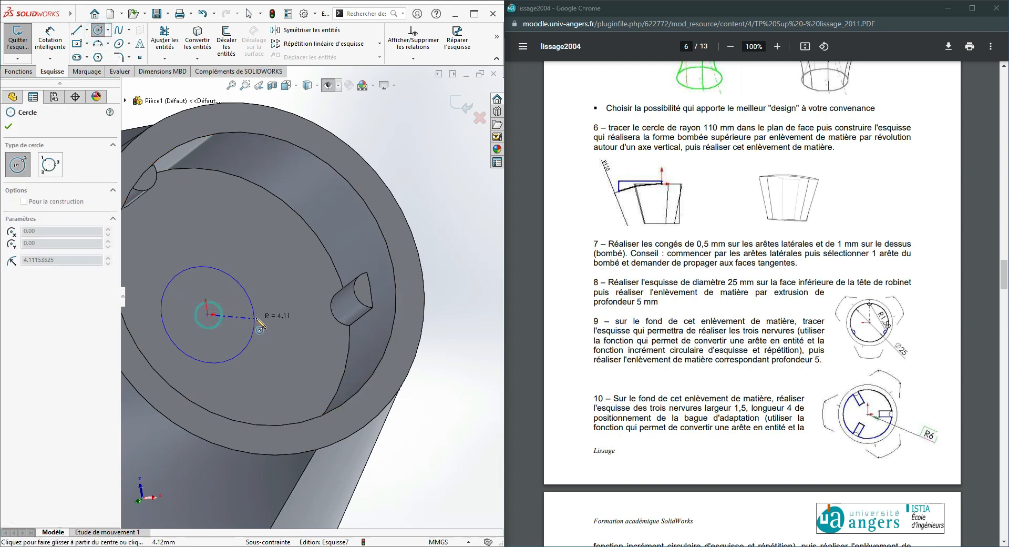
click(257, 318)
click(50, 40)
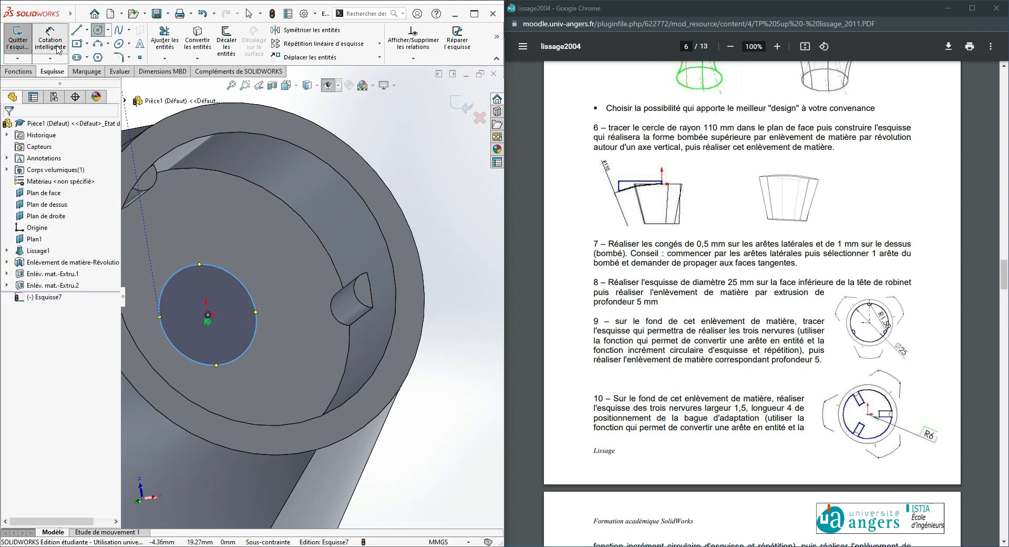
click(243, 280)
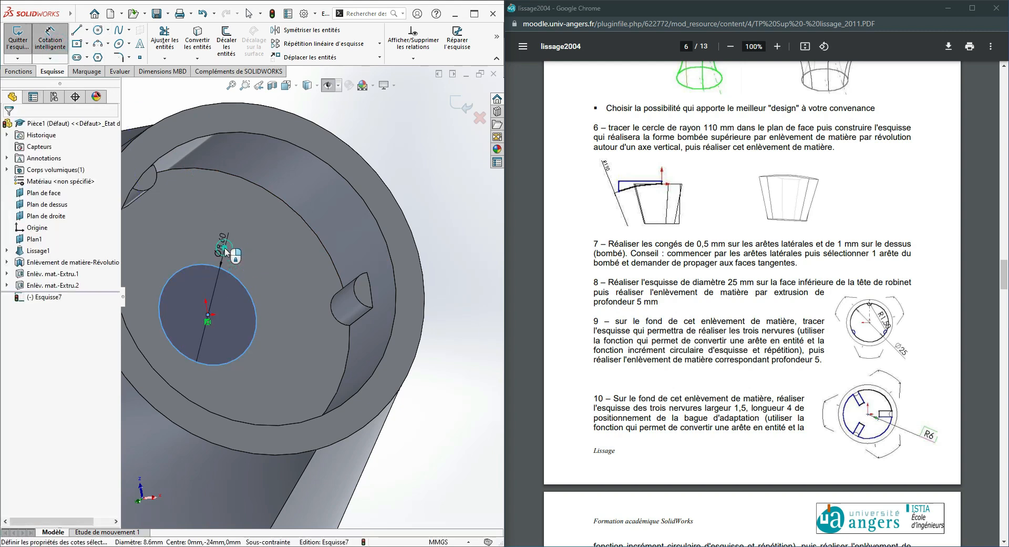
click(225, 252)
text(6)
key(Return)
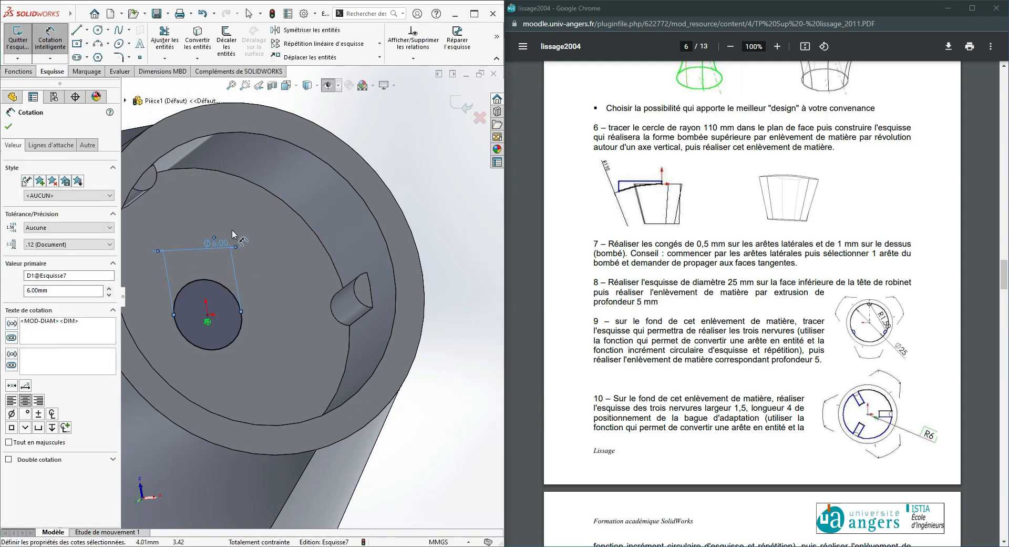
Step: Sketch two horizontal lines from the two ends of one rib's arc to the 6 mm circle
click(77, 29)
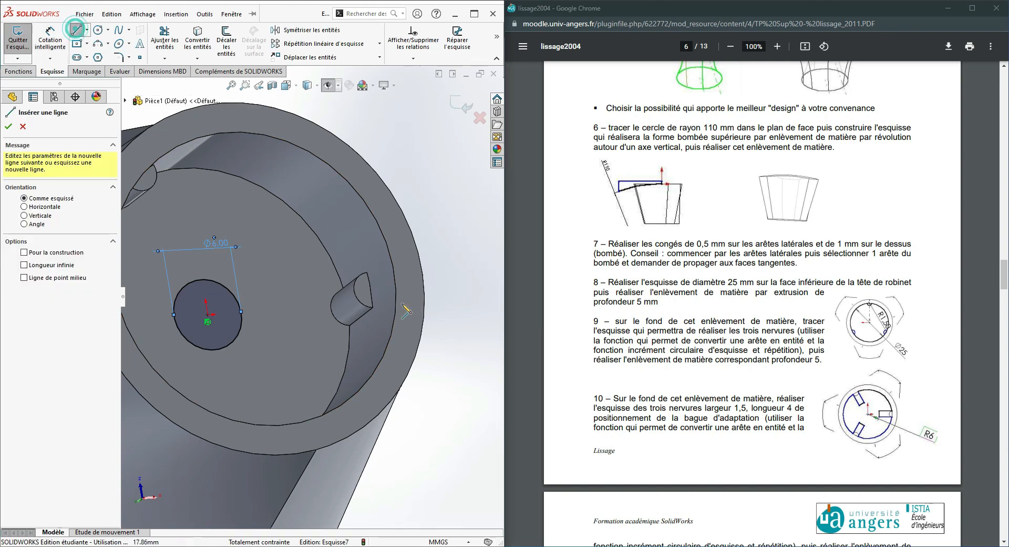
click(350, 326)
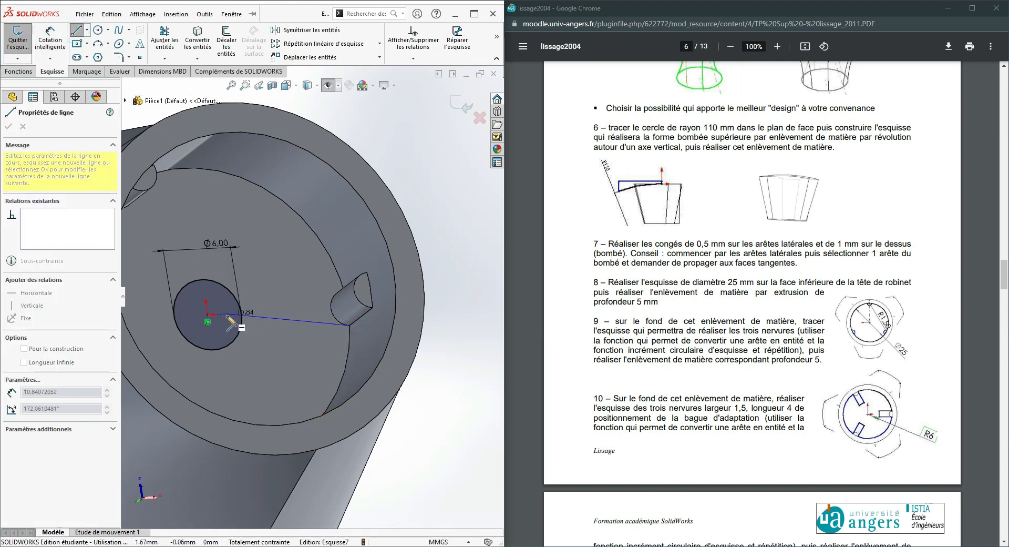
click(241, 327)
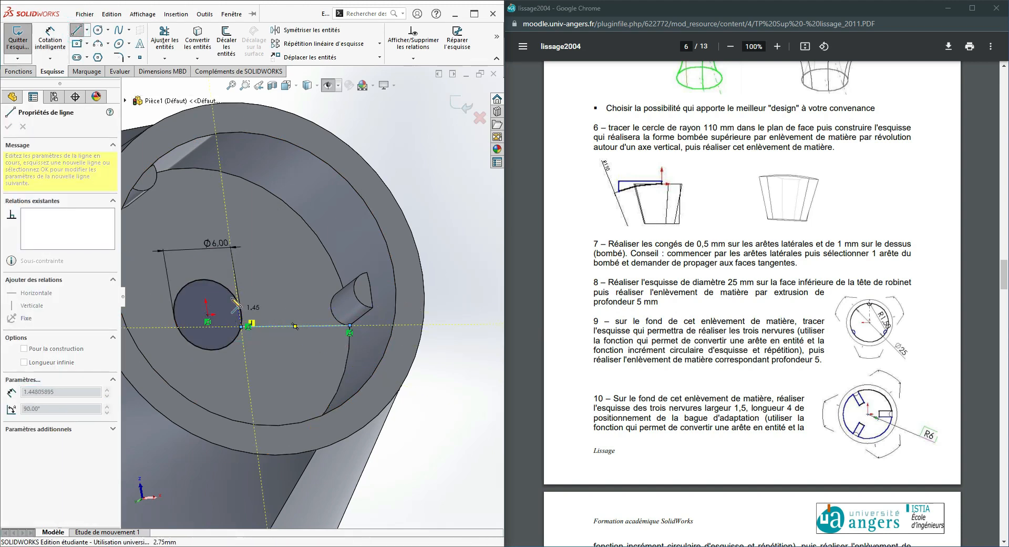
click(75, 29)
click(83, 14)
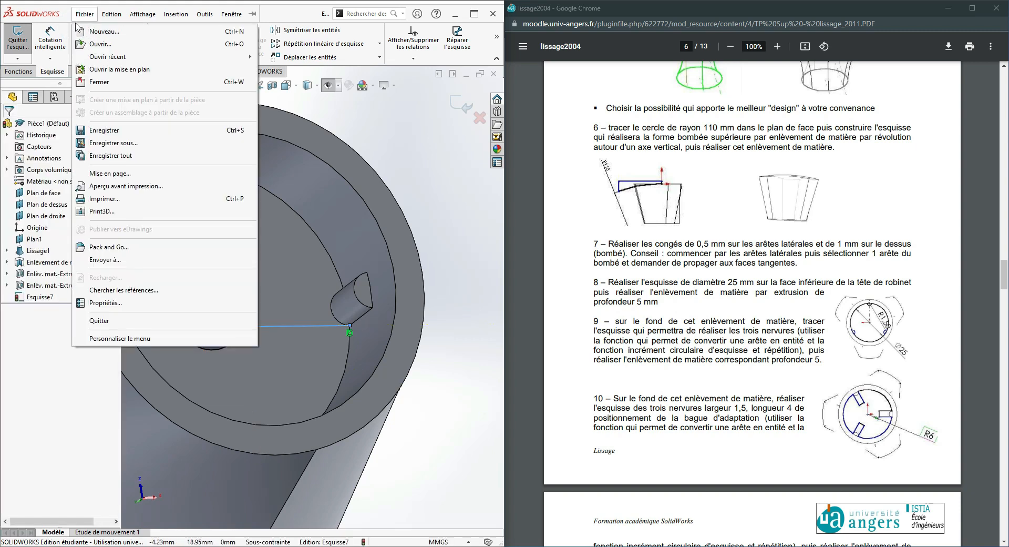
click(408, 130)
click(75, 28)
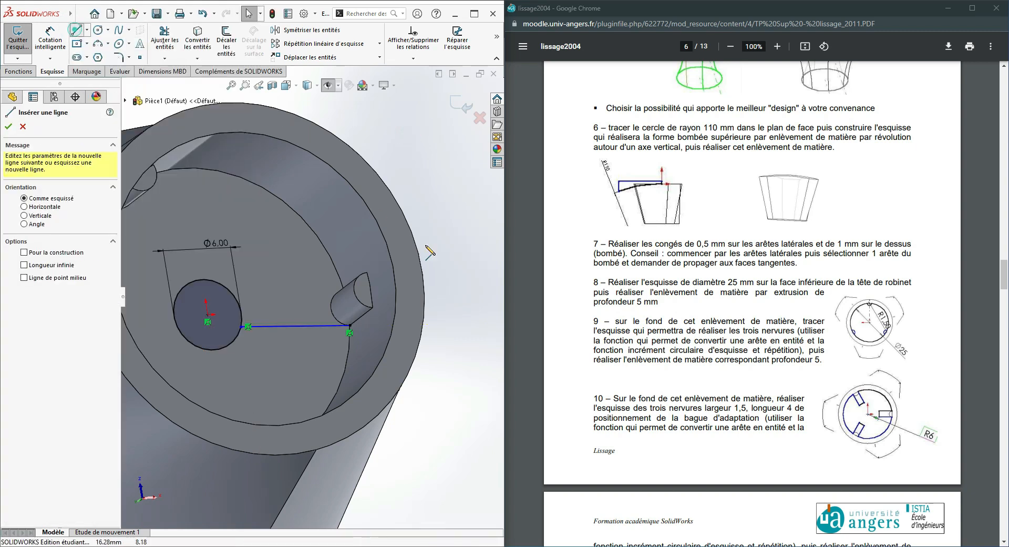
middle_drag(453, 274, 450, 316)
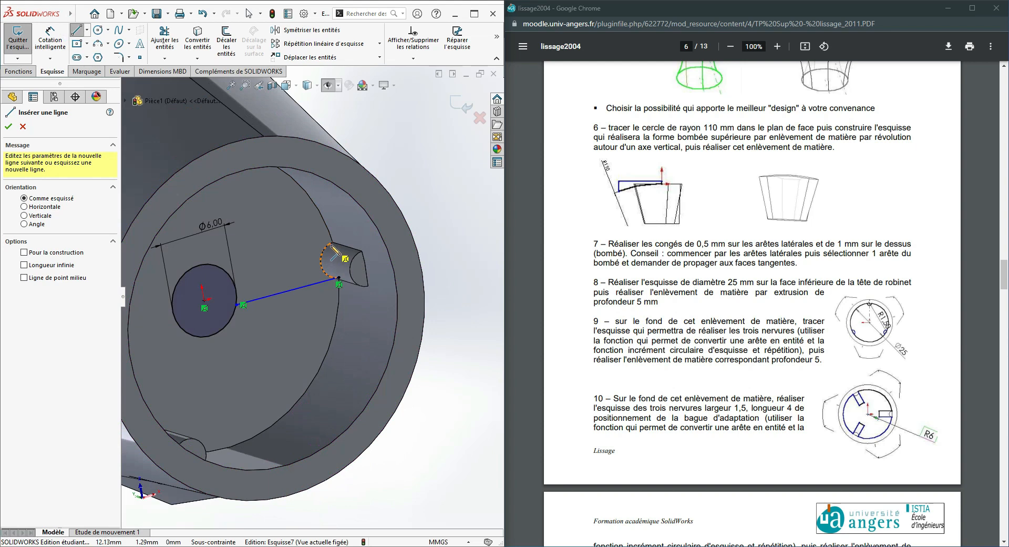
click(332, 243)
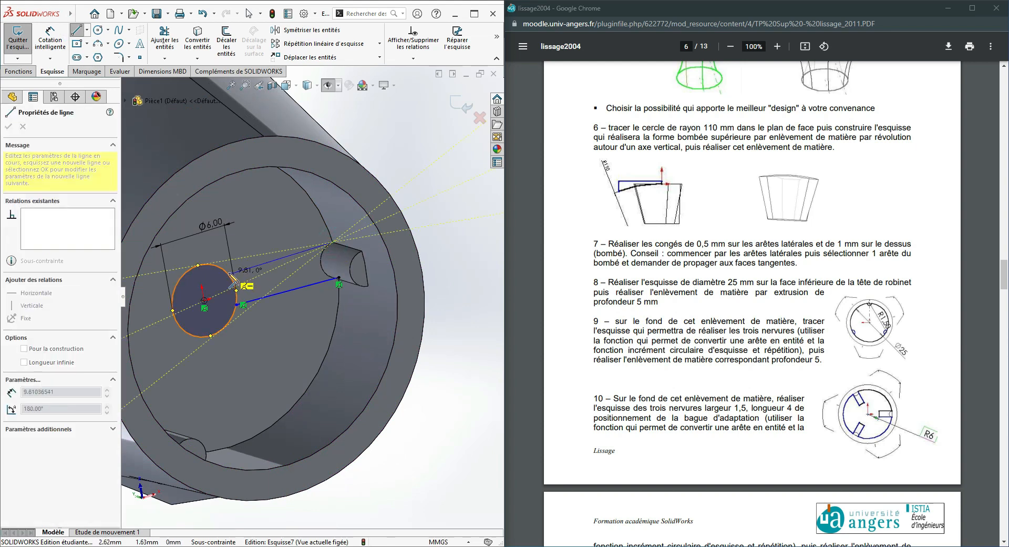
click(229, 274)
click(77, 31)
Step: Sketch a horizontal construction line about 7.1 mm long from the origin, between the two lines towards the rib
click(77, 30)
click(204, 301)
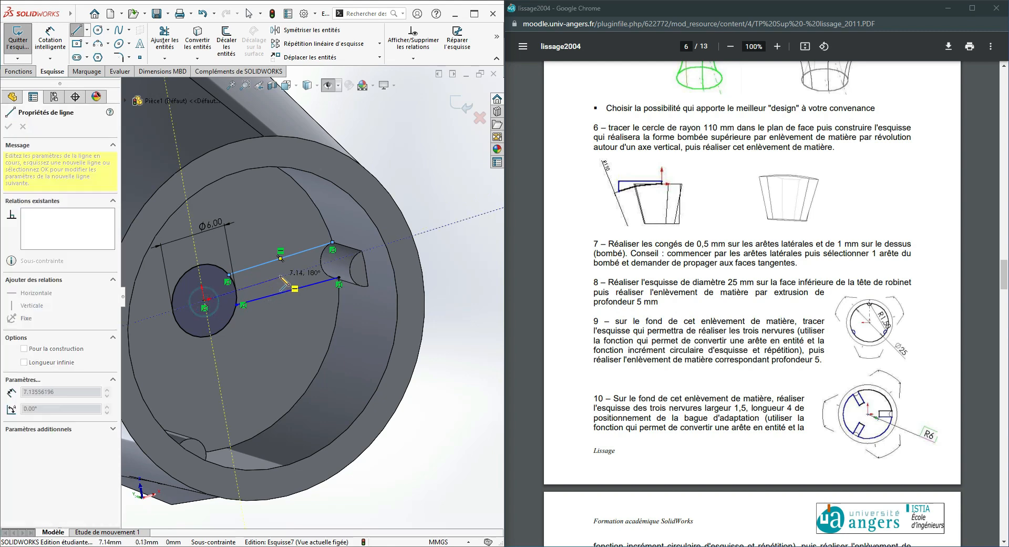
click(281, 277)
key(Escape)
key(Escape)
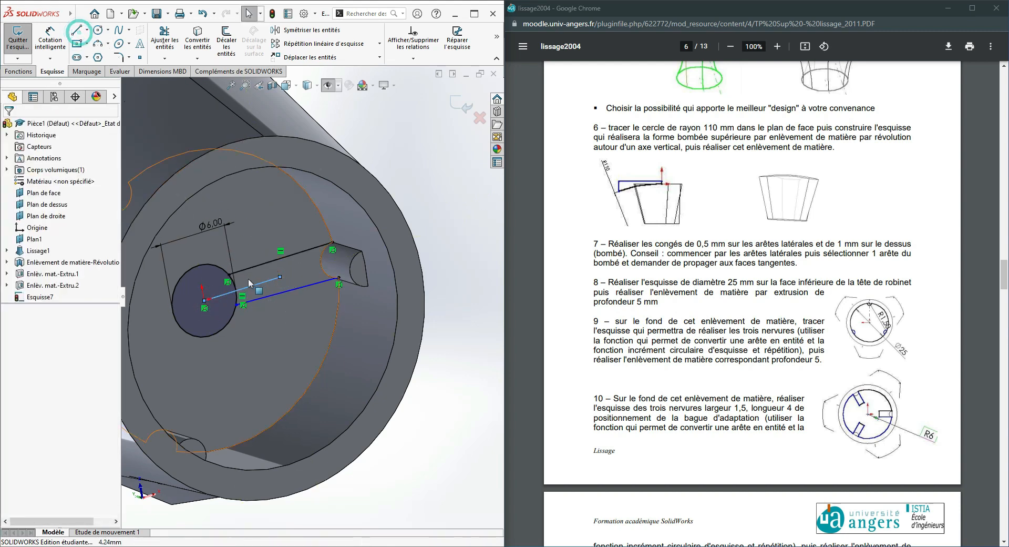
click(254, 284)
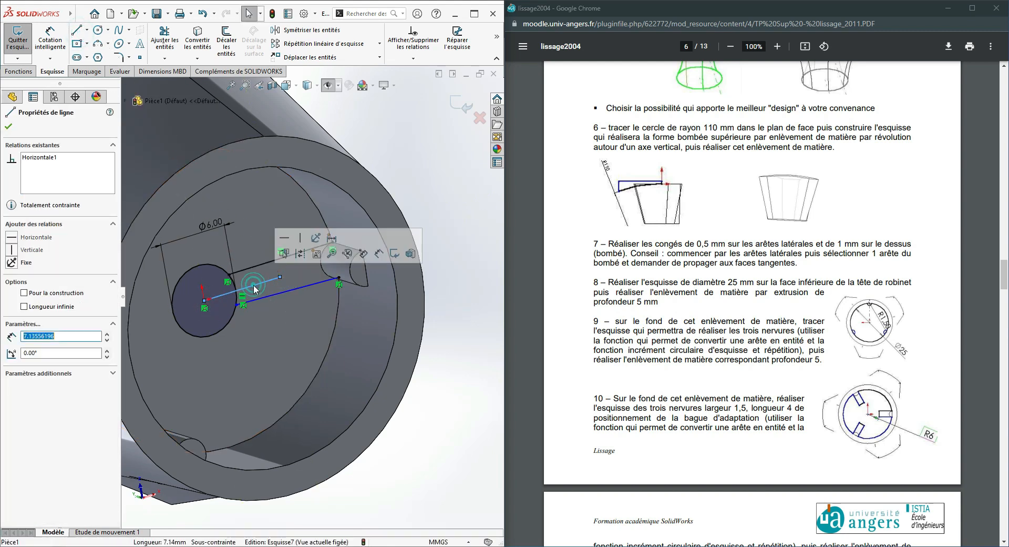
click(24, 293)
click(469, 364)
Step: Constrain the two horizontal lines to be symmetric about the construction line
mouse_move(438, 370)
middle_down()
mouse_move(434, 338)
mouse_move(435, 364)
middle_up()
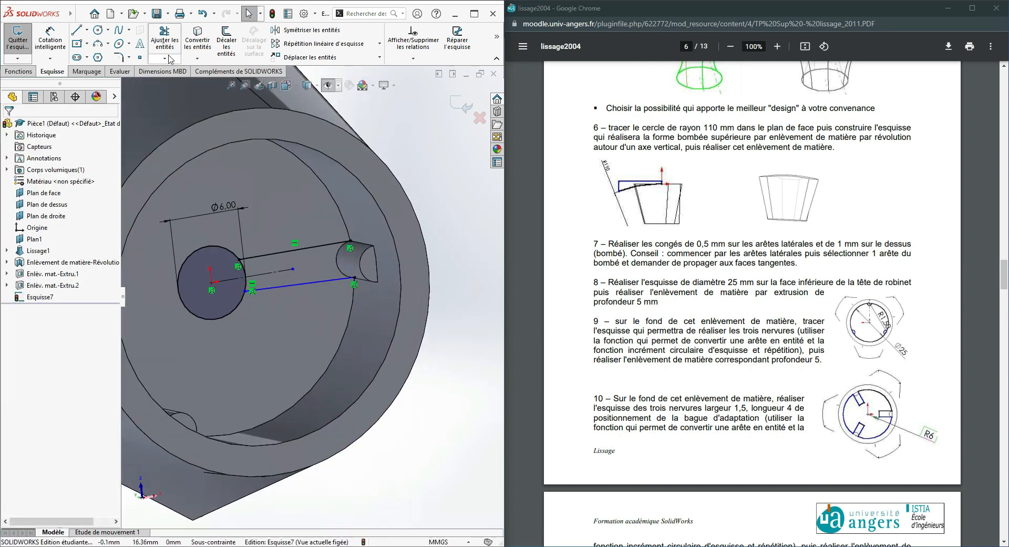
click(413, 58)
click(437, 76)
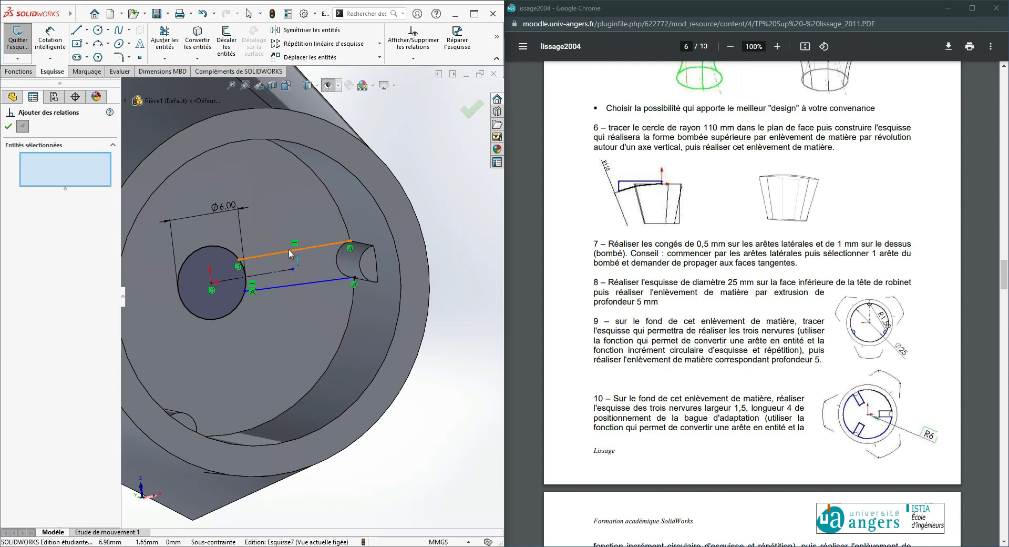
click(291, 254)
click(294, 284)
click(275, 273)
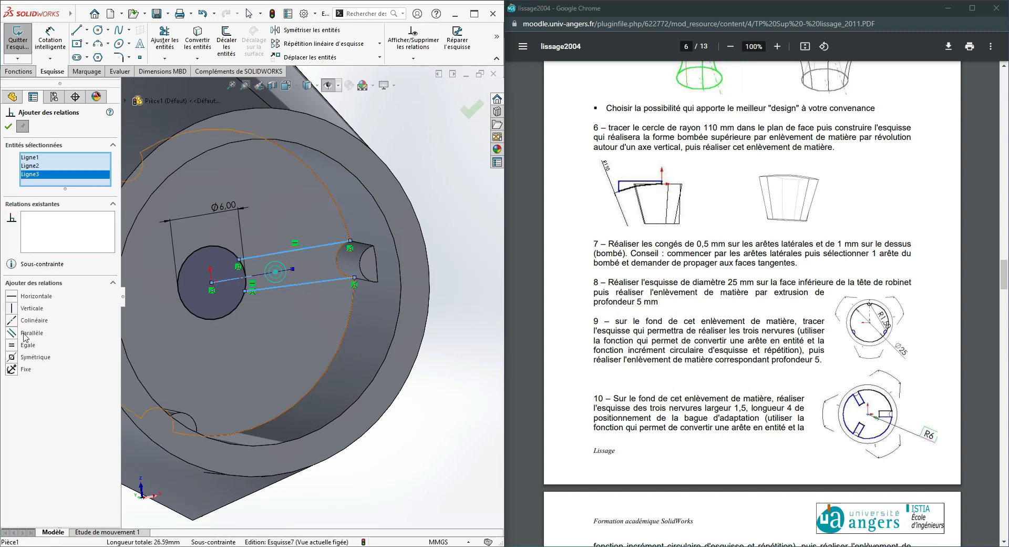
click(12, 357)
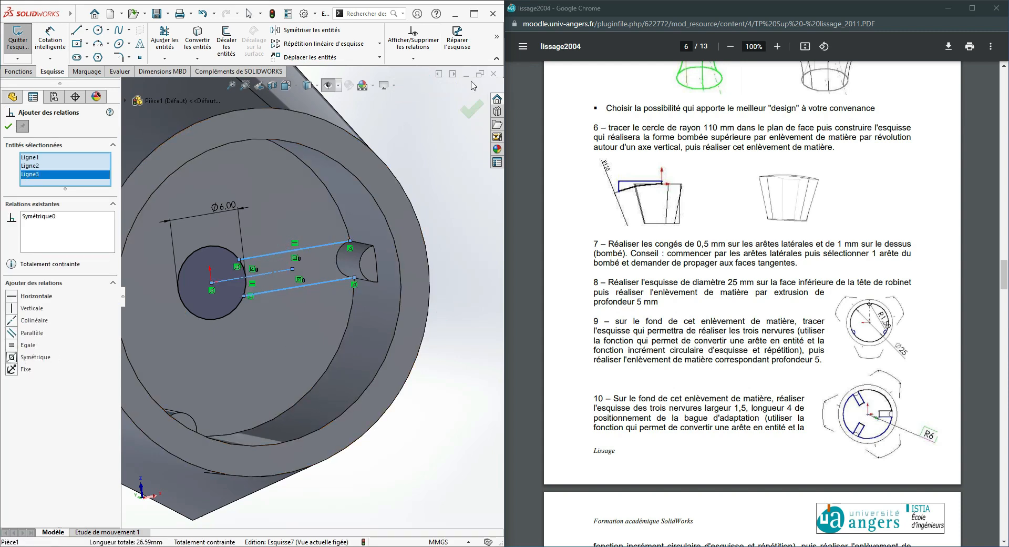
click(472, 112)
Step: Circular-pattern the two rib lines, the circle and the construction line about the origin with three instances over 360 degrees
mouse_move(468, 203)
middle_down()
mouse_move(453, 262)
mouse_move(479, 279)
middle_up()
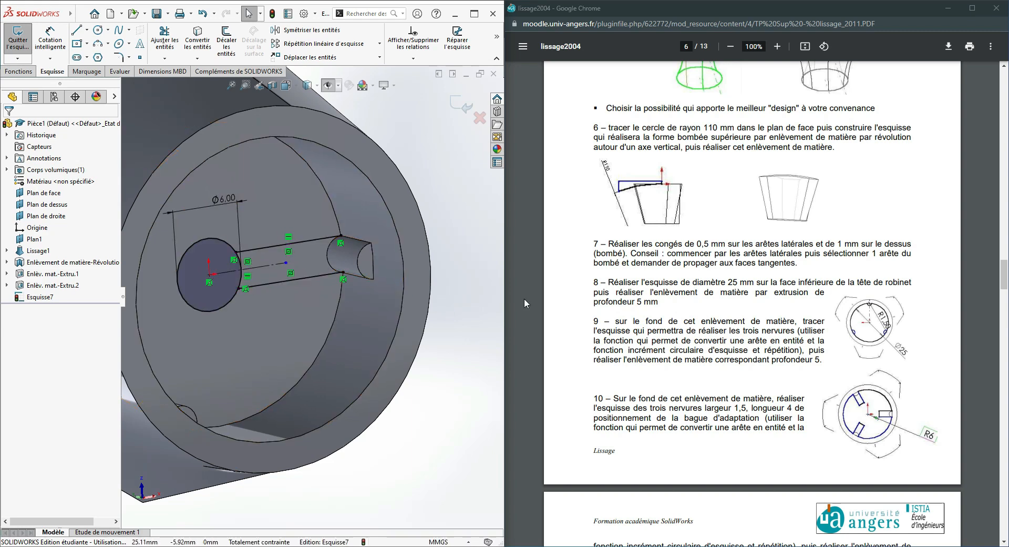
key(ctrl+8)
scroll(448, 327, up, 3)
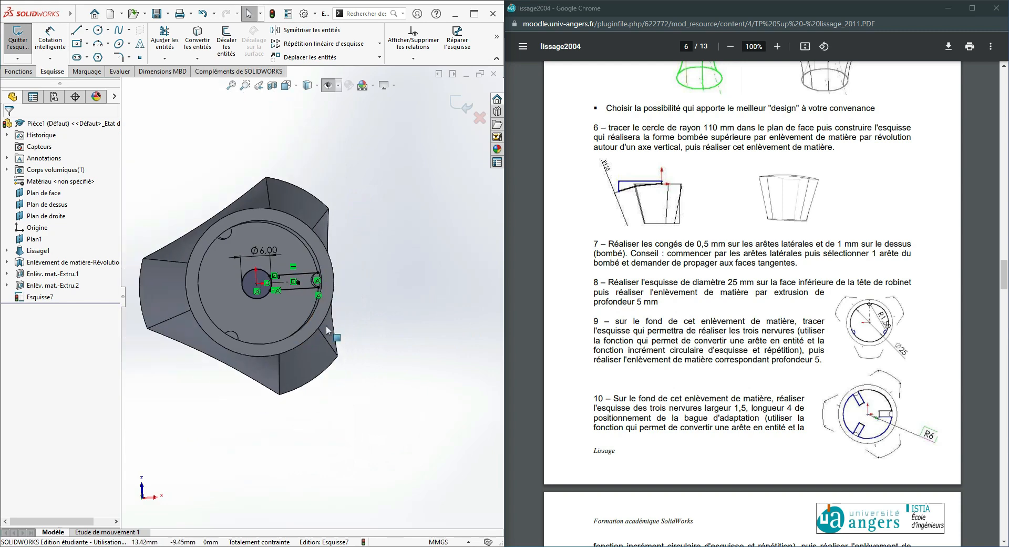
scroll(279, 286, down, 3)
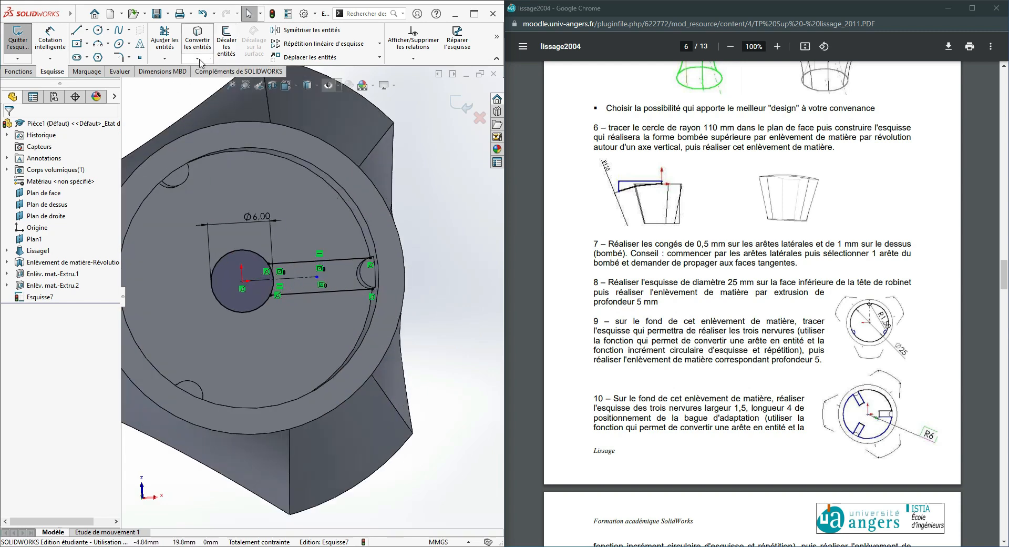
click(380, 46)
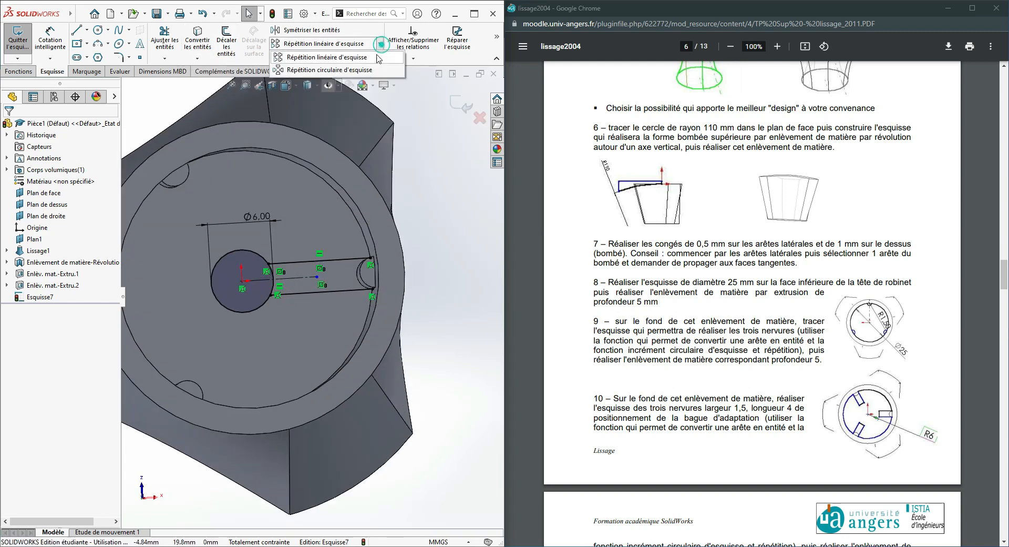
click(310, 59)
click(300, 261)
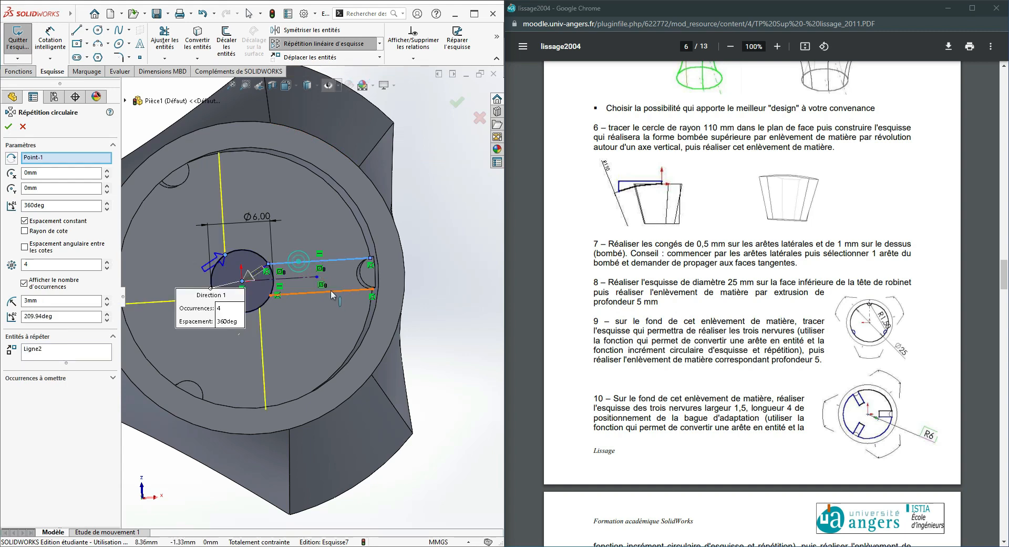
click(333, 292)
click(273, 282)
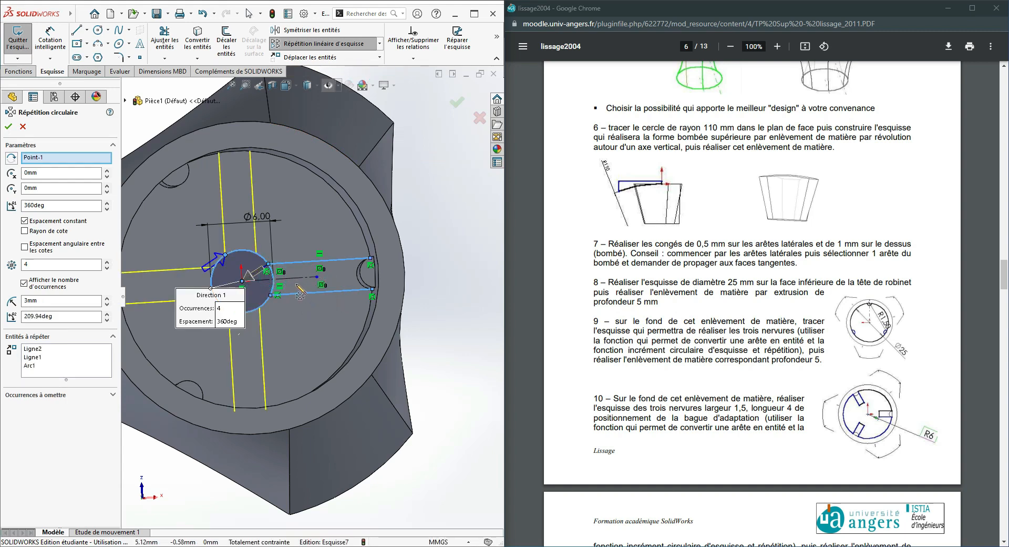
click(272, 273)
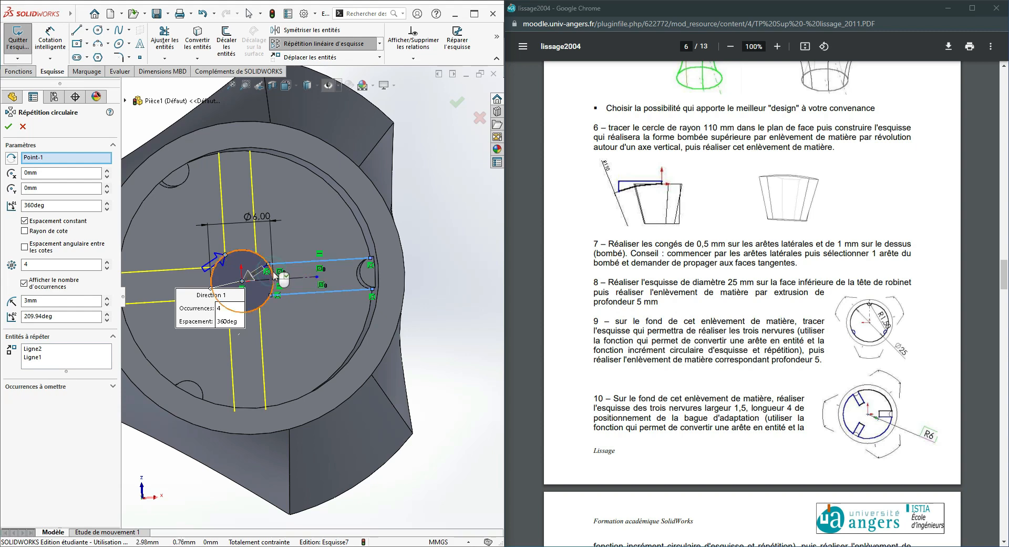
click(273, 275)
click(286, 279)
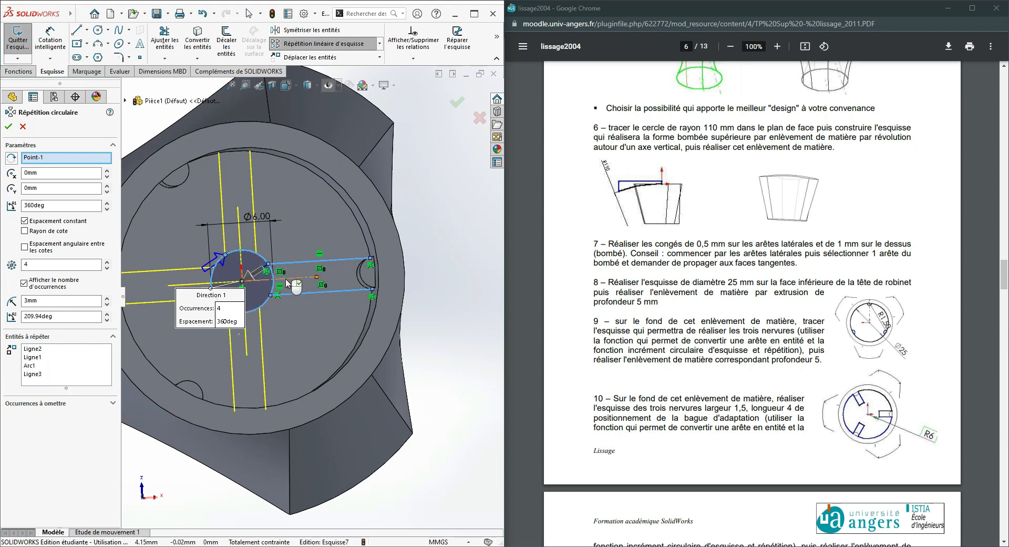
click(29, 266)
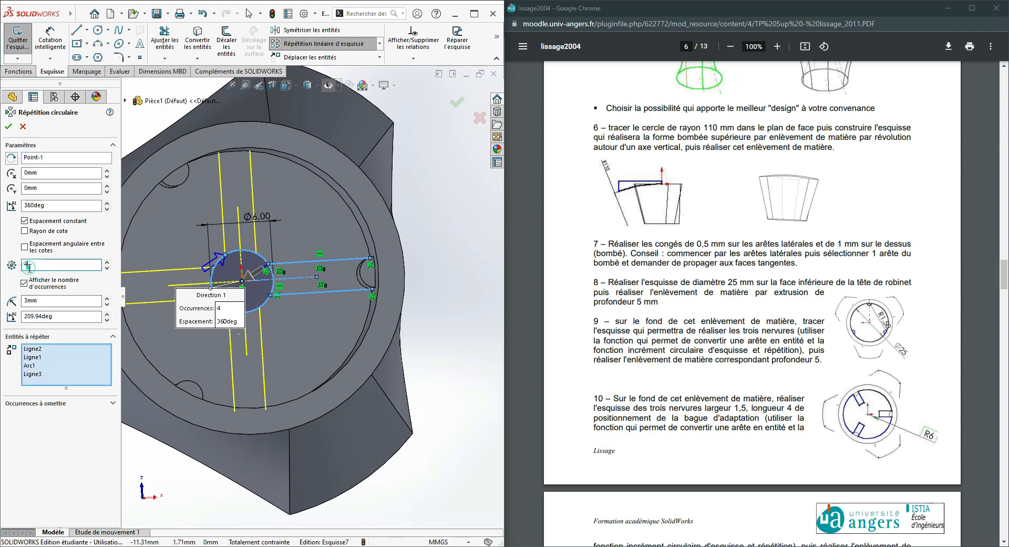
text(3)
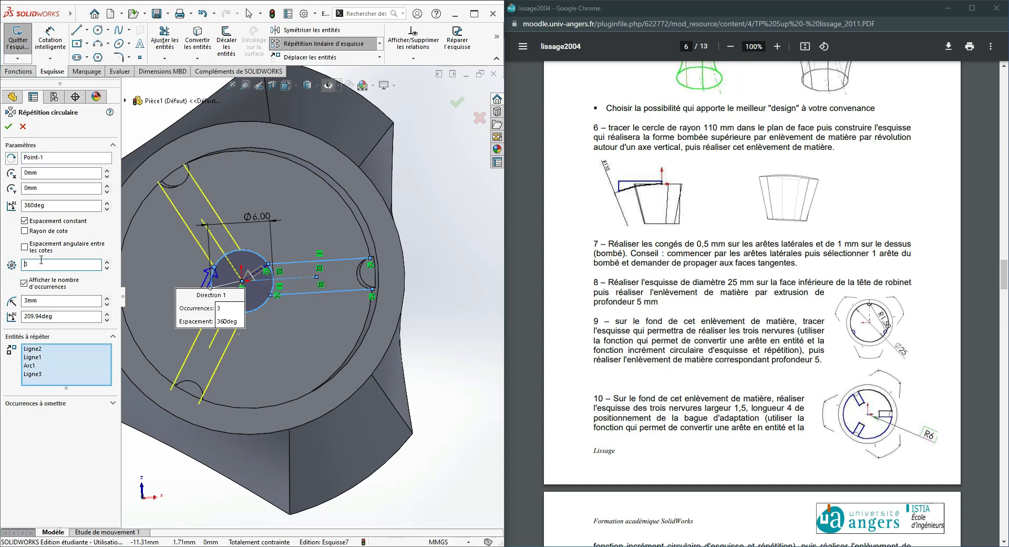
click(457, 102)
Step: Set the central circle's diameter to 12 mm
mouse_move(419, 255)
middle_down()
mouse_move(410, 215)
mouse_move(368, 337)
middle_up()
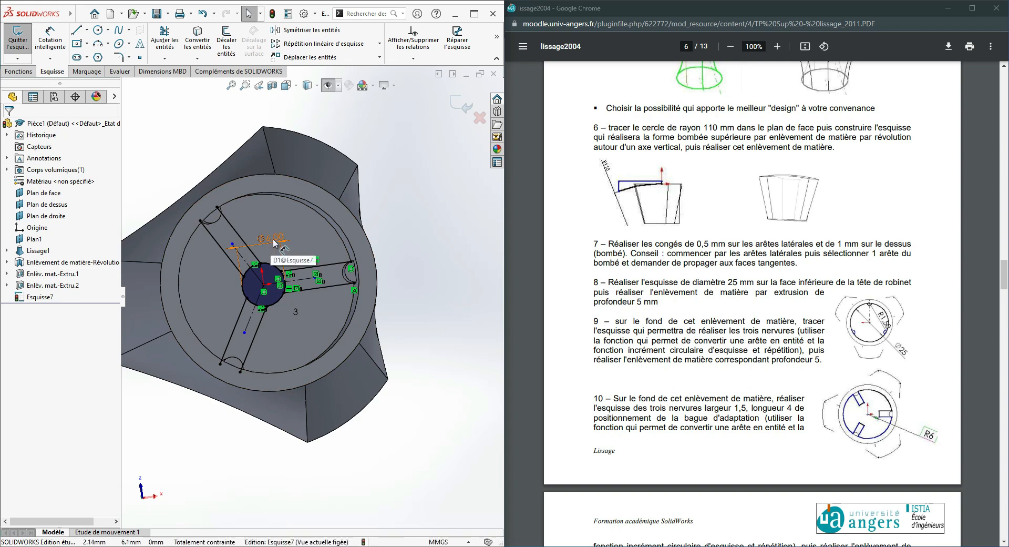
double_click(273, 239)
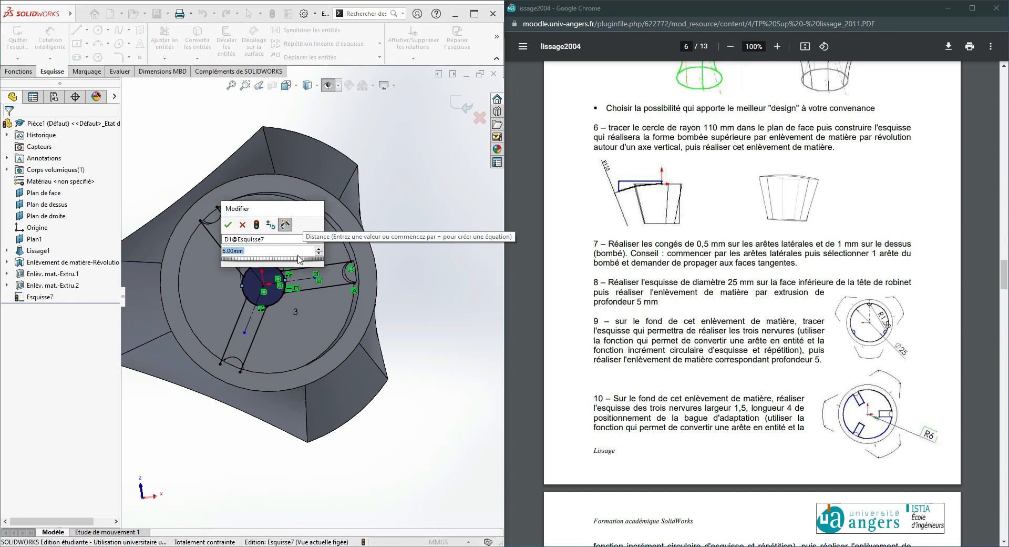
text(12)
key(Return)
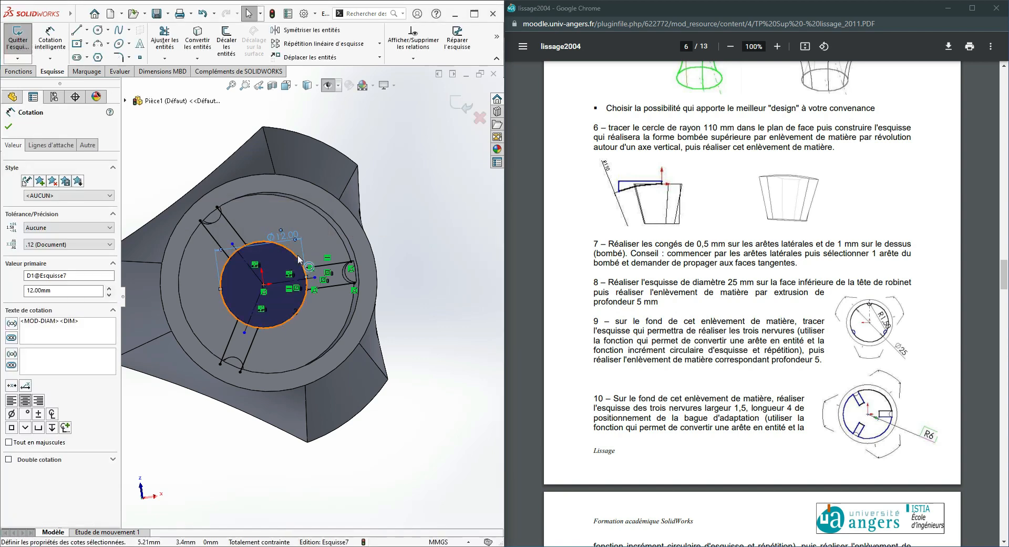
key(Escape)
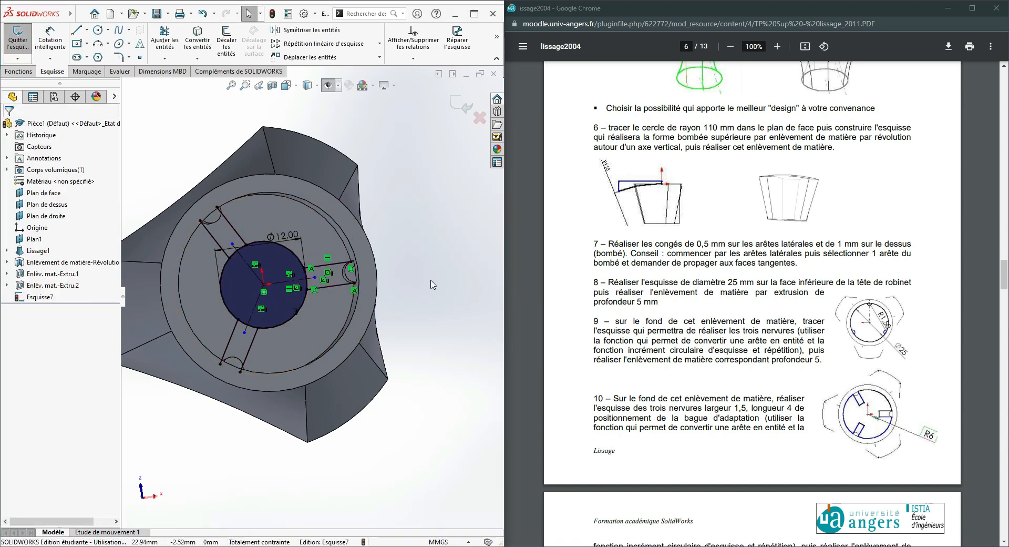
Step: Extrude-cut the central circle and the three sectors between the ribs to a blind depth of 15 mm
mouse_move(430, 280)
middle_down()
mouse_move(413, 273)
mouse_move(424, 292)
middle_up()
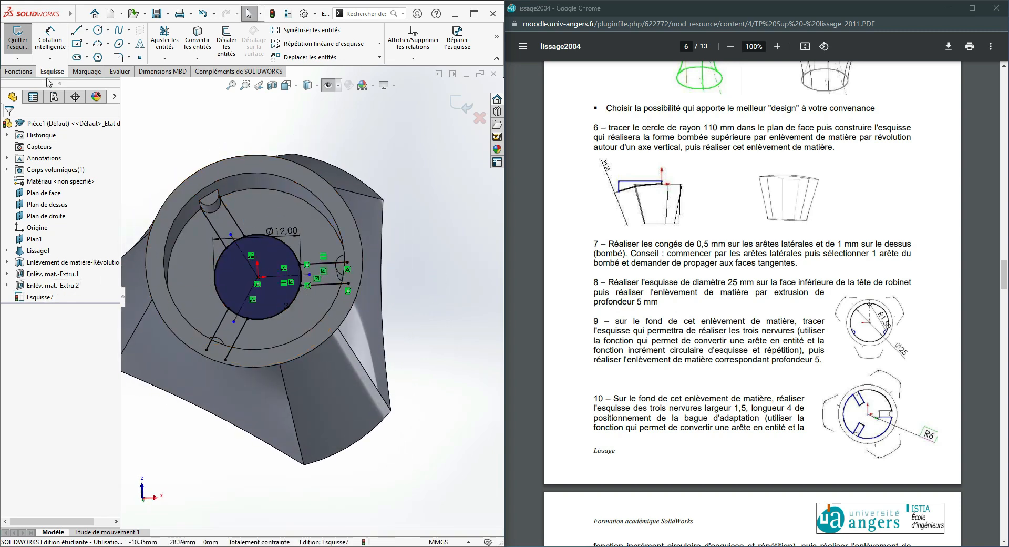
click(18, 71)
click(184, 48)
scroll(773, 418, down, 5)
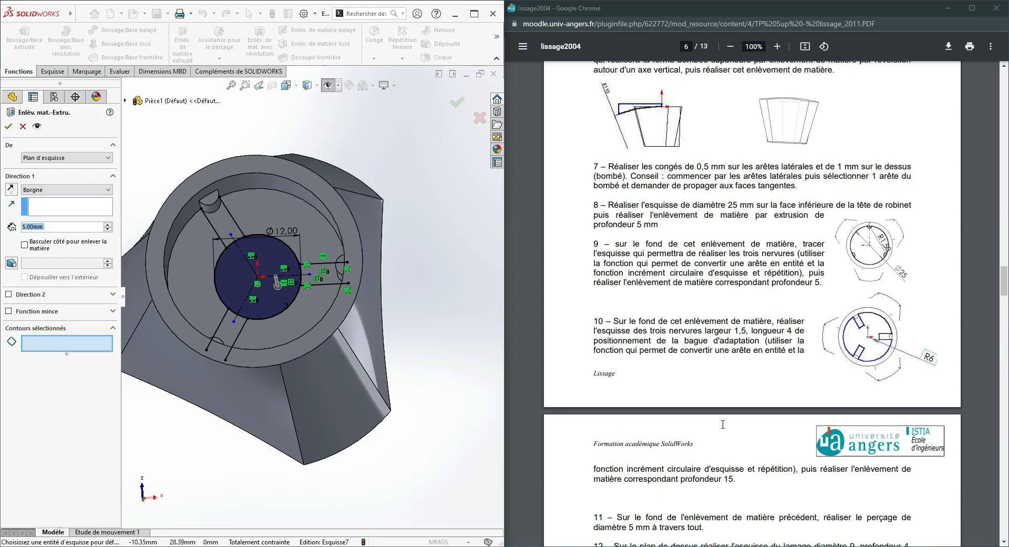
scroll(684, 391, up, 2)
scroll(683, 393, up, 2)
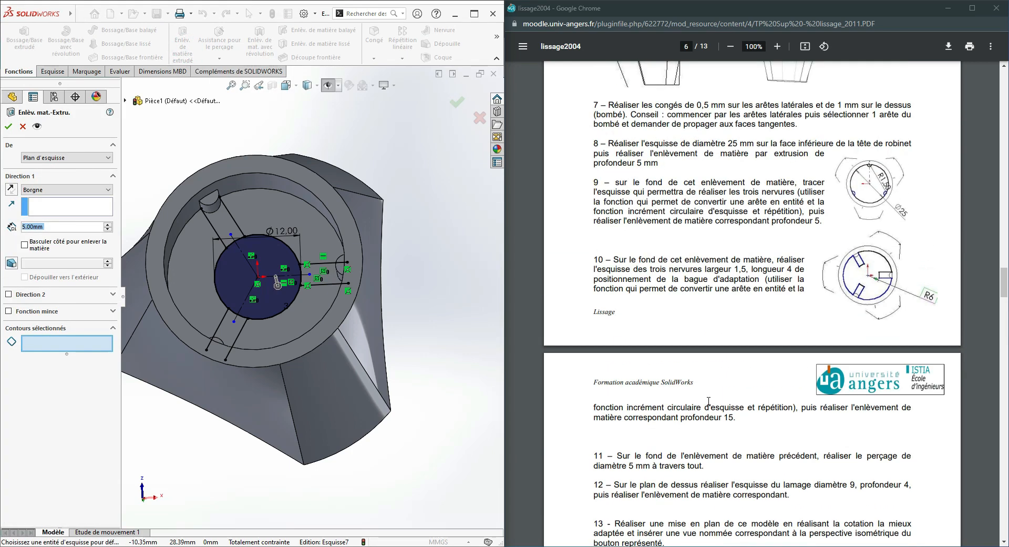
mouse_move(405, 332)
middle_down()
mouse_move(363, 295)
mouse_move(294, 279)
middle_up()
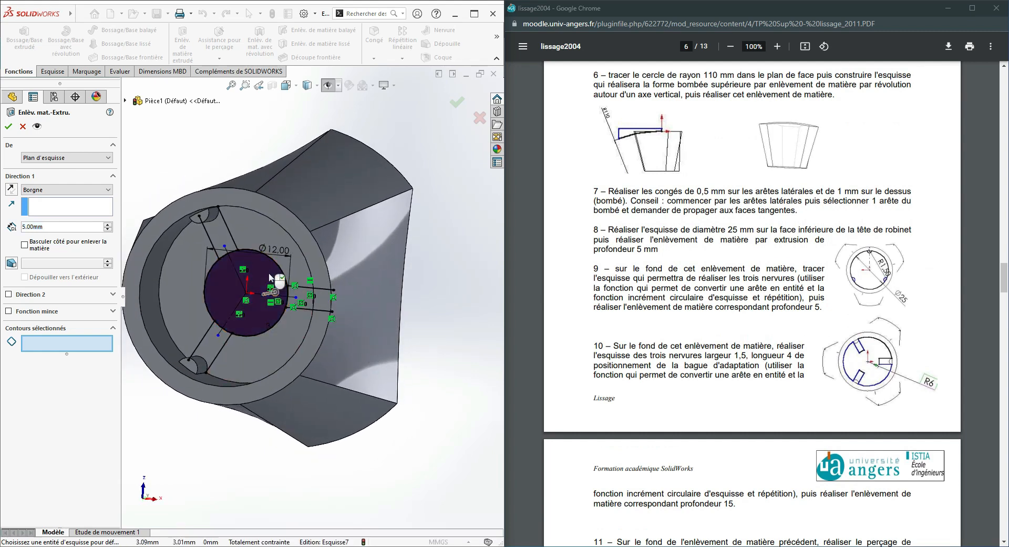
click(268, 271)
click(257, 222)
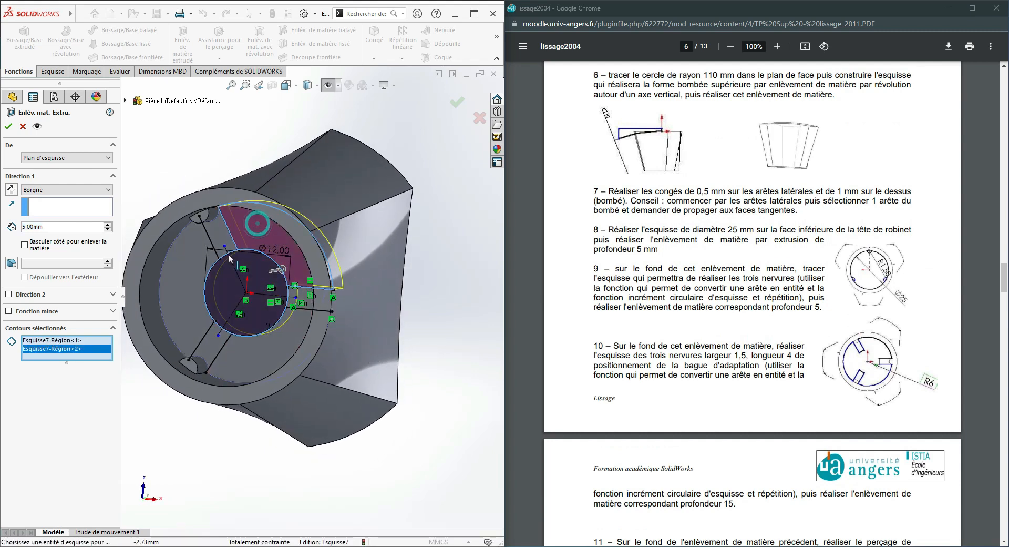
click(176, 271)
click(261, 360)
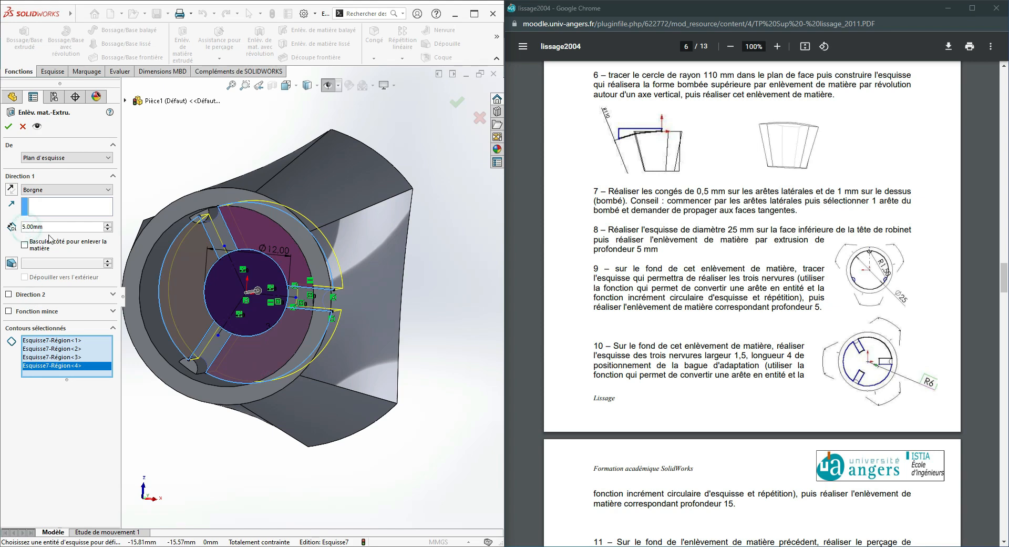
text(1)
key(Return)
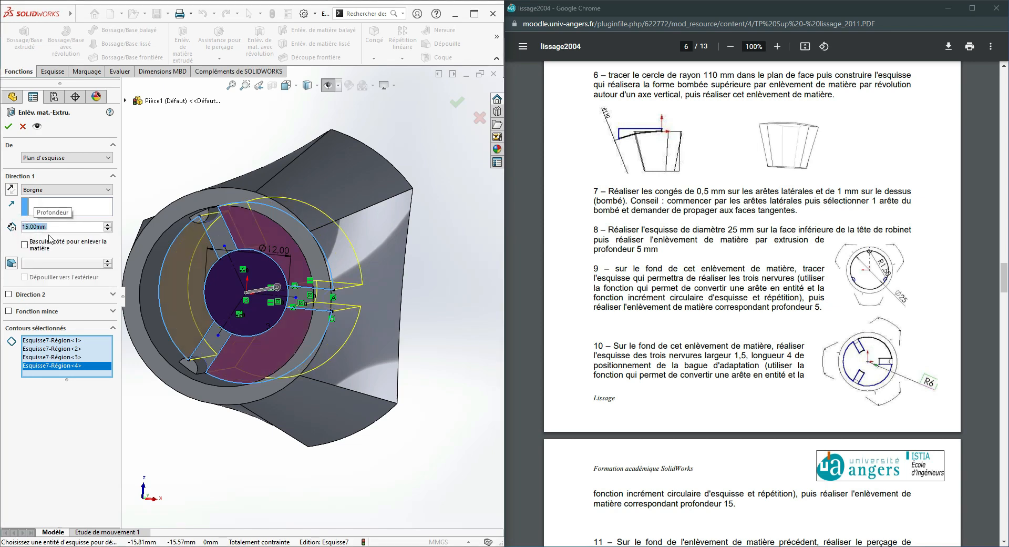
click(456, 102)
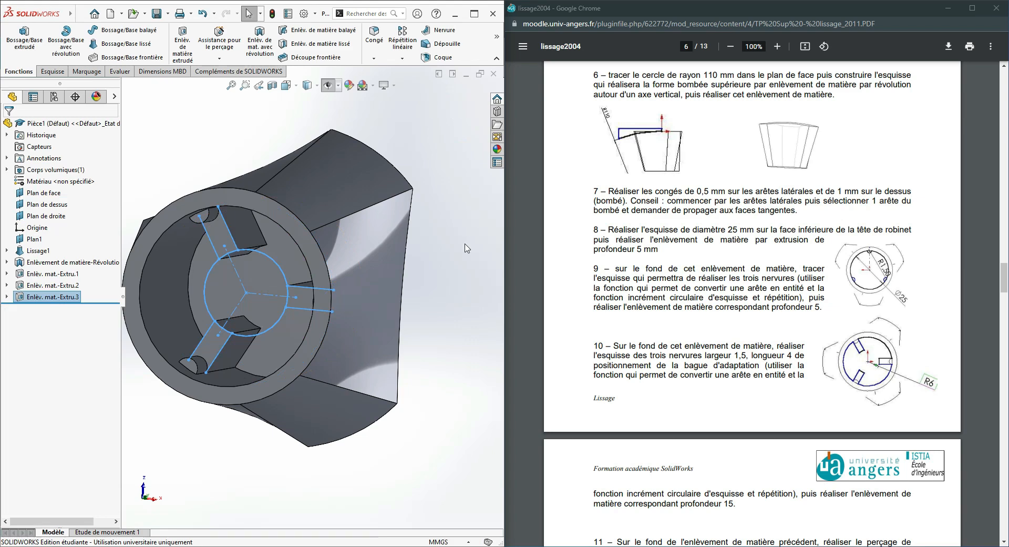
Step: Start a sketch on the floor of the new cut and draw a circle about 5.2 mm in diameter centred on the origin
mouse_move(454, 261)
middle_down()
mouse_move(468, 232)
mouse_move(452, 279)
middle_up()
scroll(712, 411, down, 5)
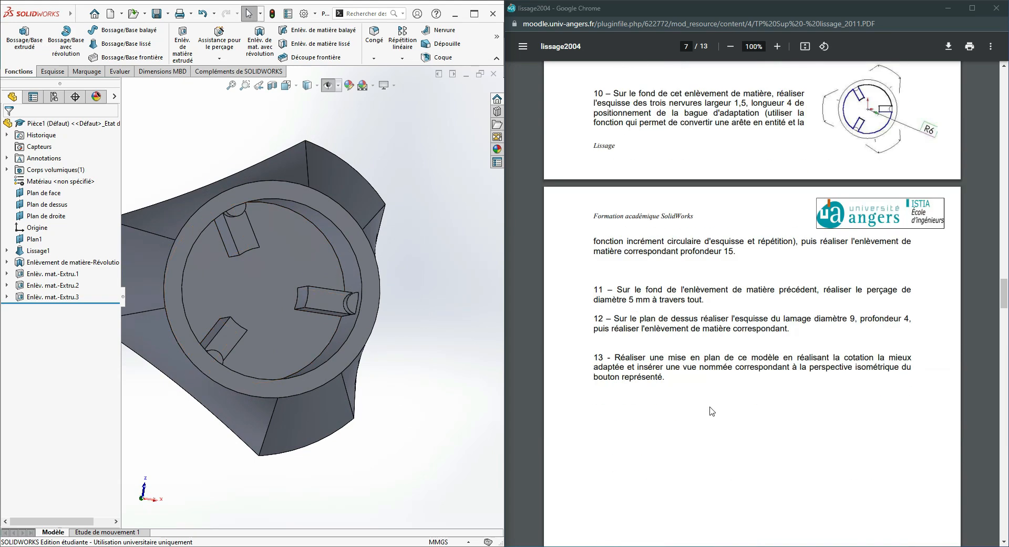
scroll(711, 412, up, 2)
click(58, 74)
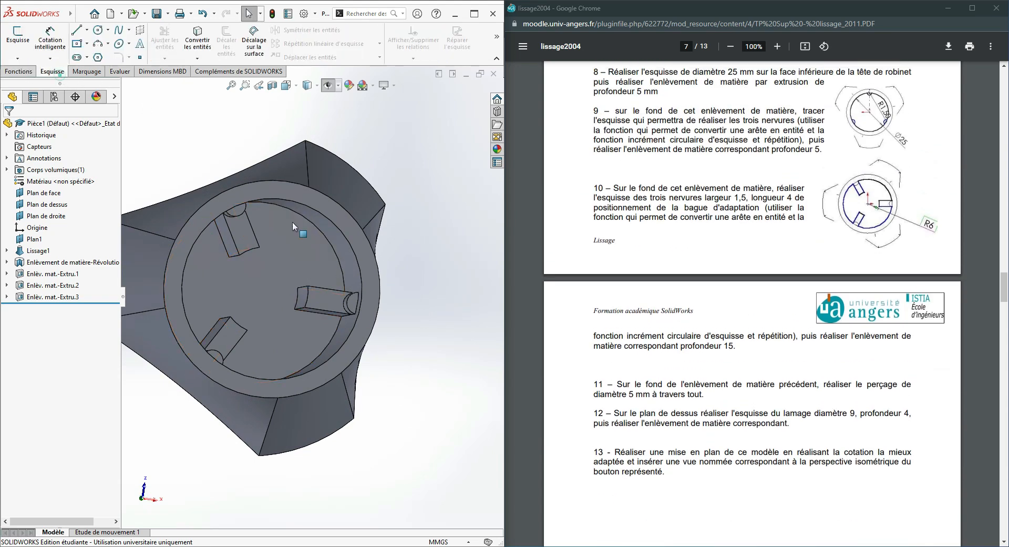
click(17, 37)
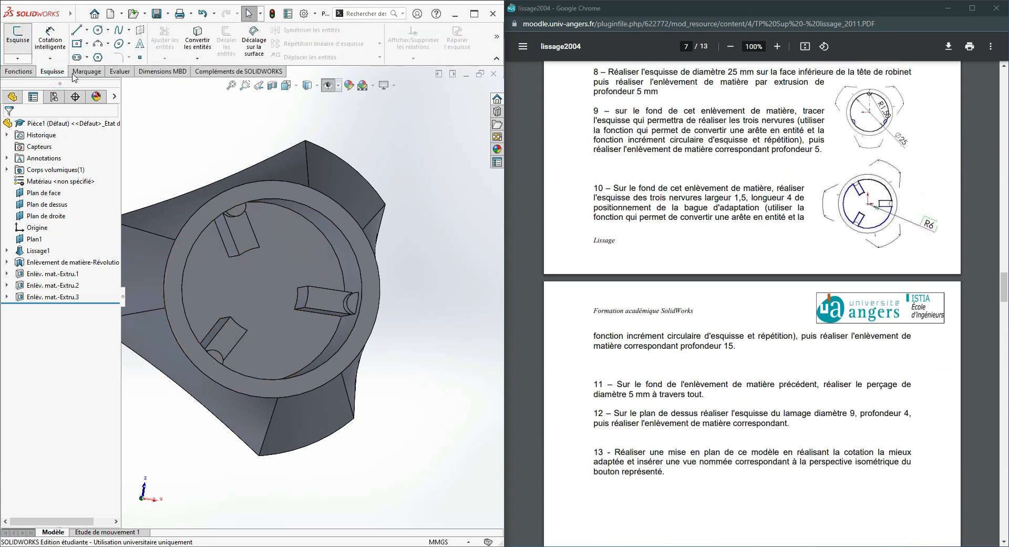
click(269, 293)
middle_drag(413, 329, 432, 358)
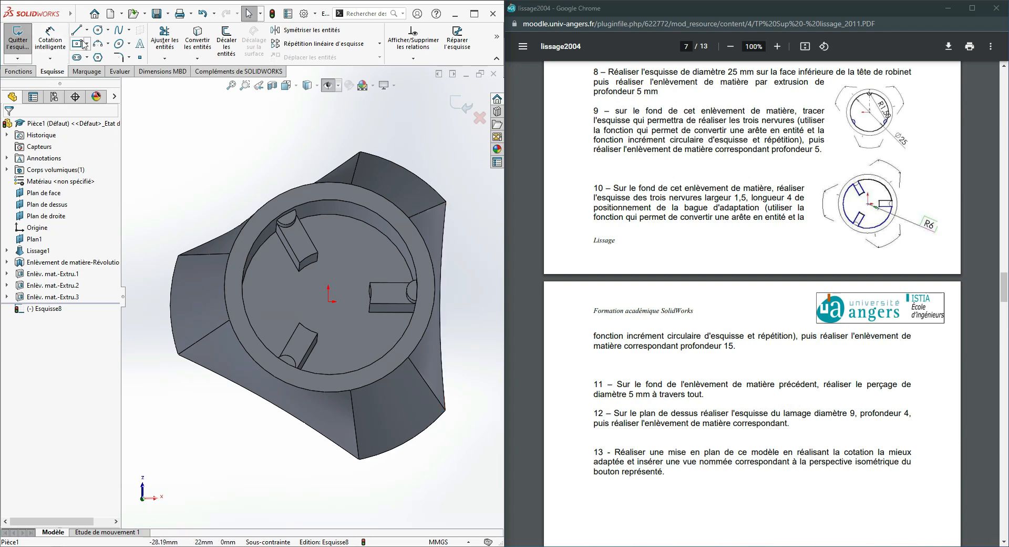
click(98, 30)
click(329, 301)
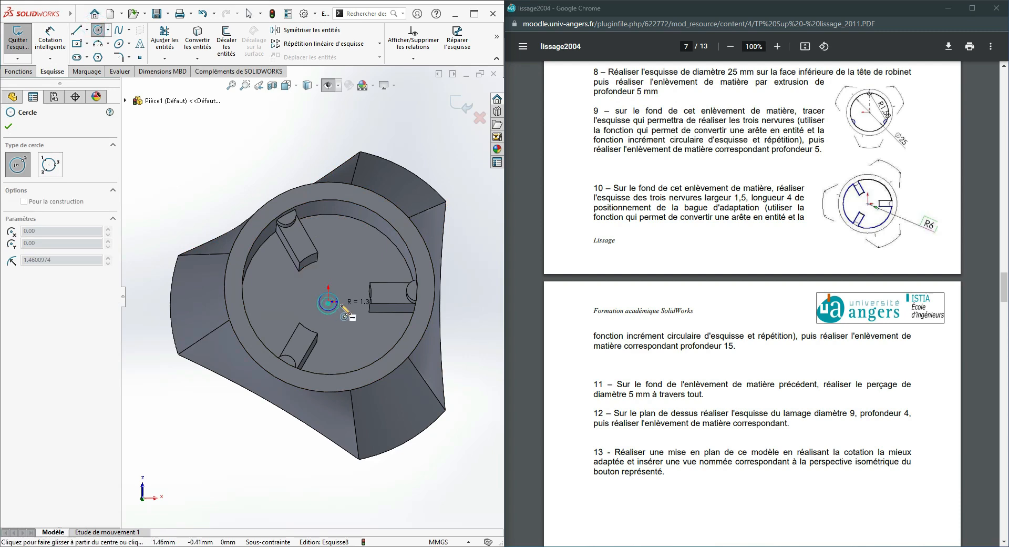
click(346, 305)
Step: Dimension the circle's diameter as 5 mm
click(50, 39)
click(335, 283)
click(340, 272)
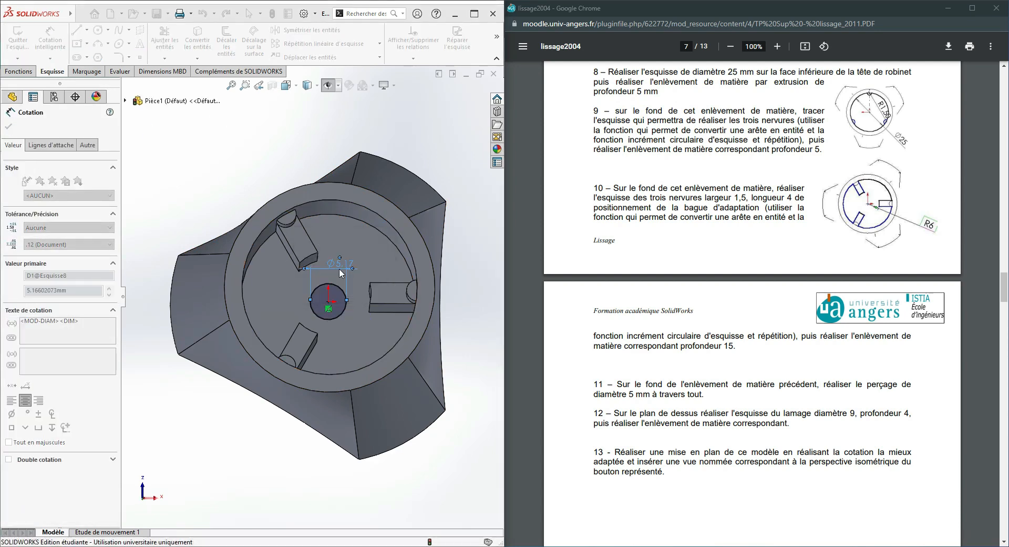
text(5)
key(Return)
Step: Extrude-cut the 5 mm circle through all (A travers tout) and inspect the hole from both sides
click(19, 71)
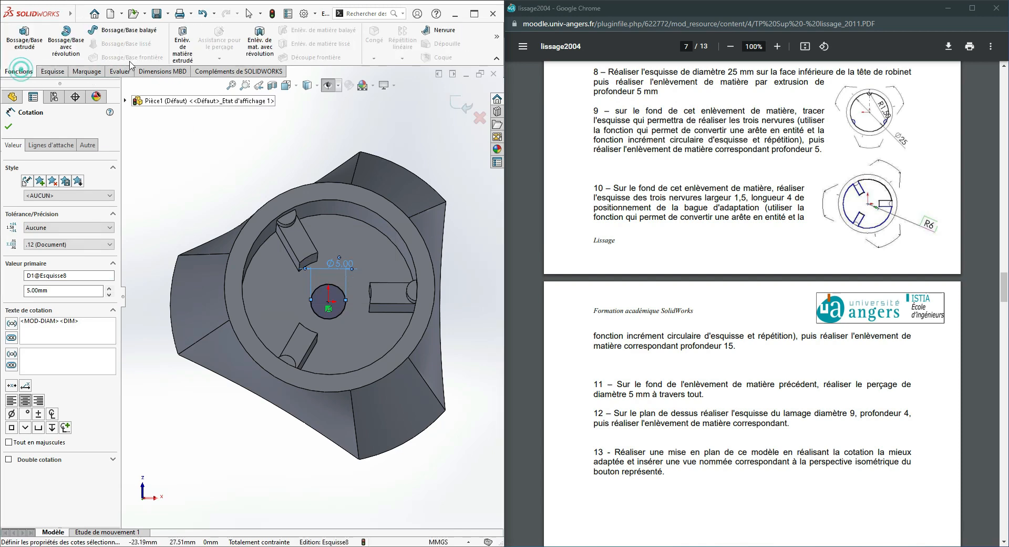
click(178, 53)
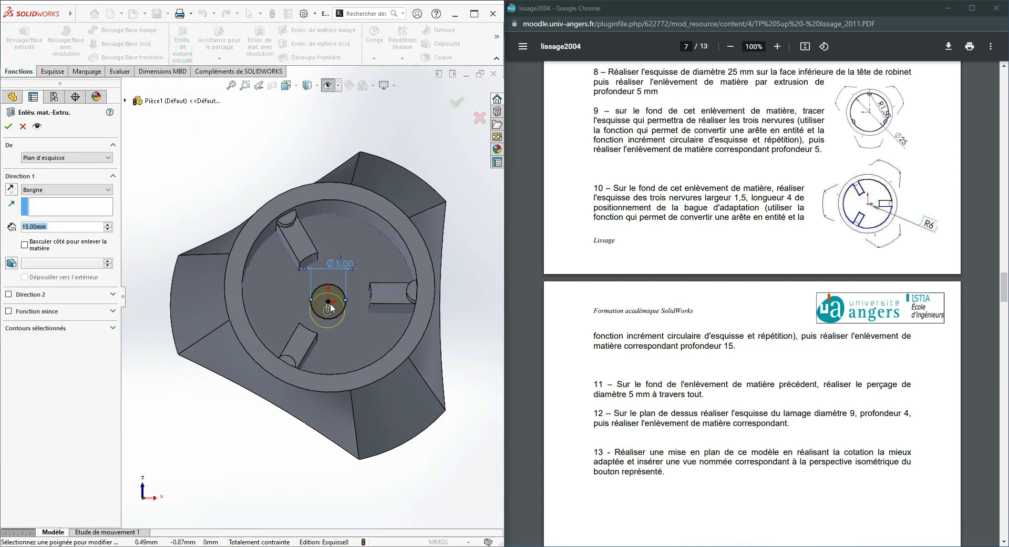
scroll(411, 350, up, 3)
middle_drag(383, 395, 372, 264)
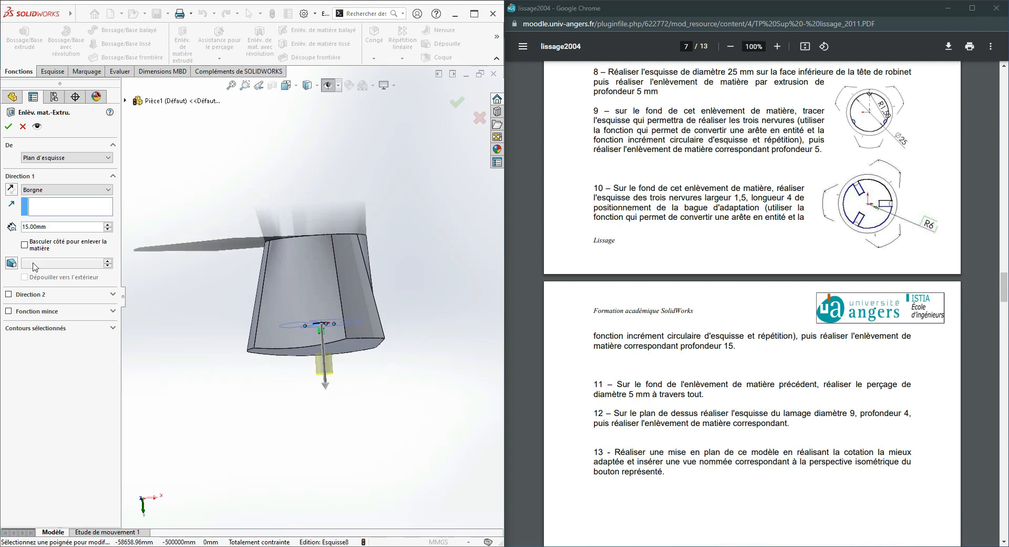
click(86, 190)
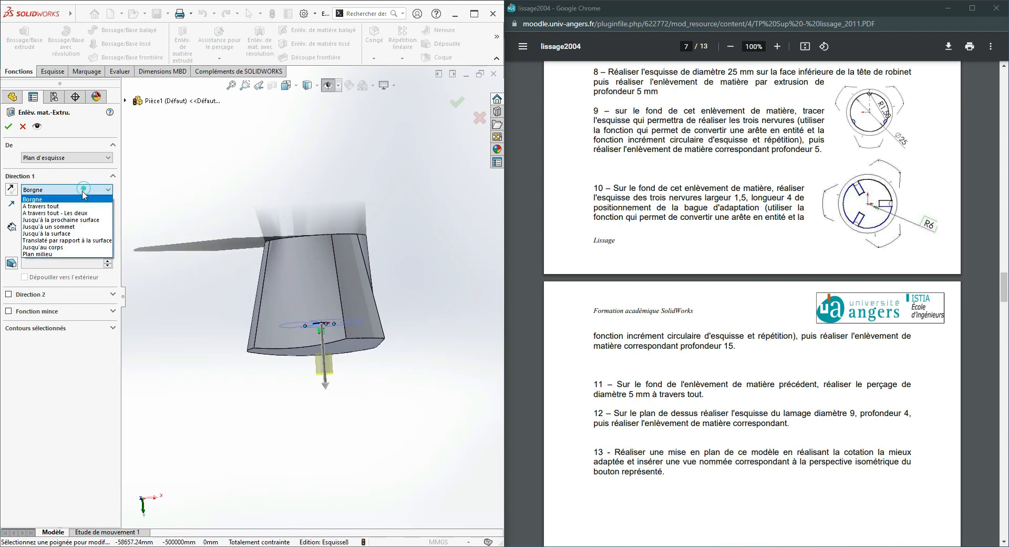
click(43, 207)
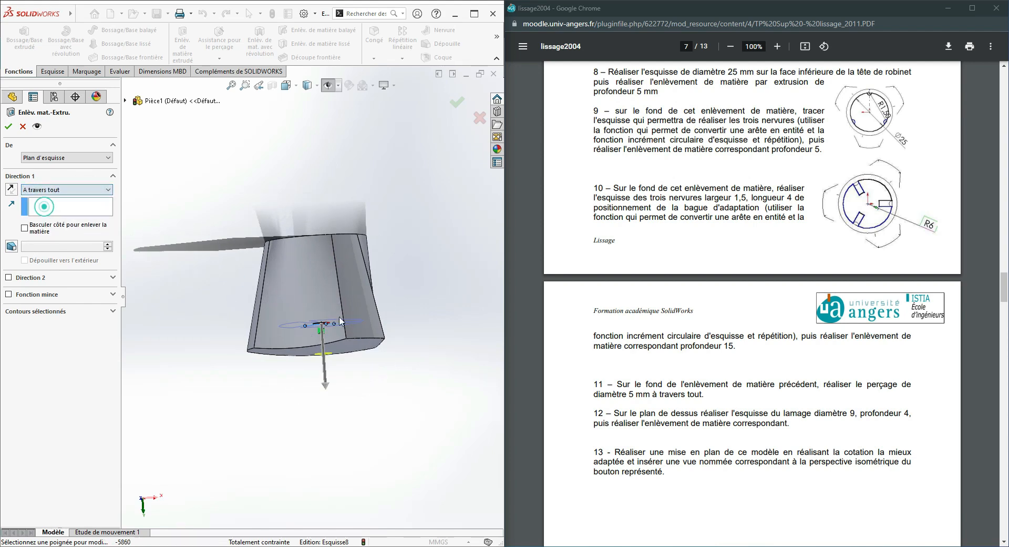
click(456, 102)
middle_drag(401, 234, 400, 362)
click(402, 364)
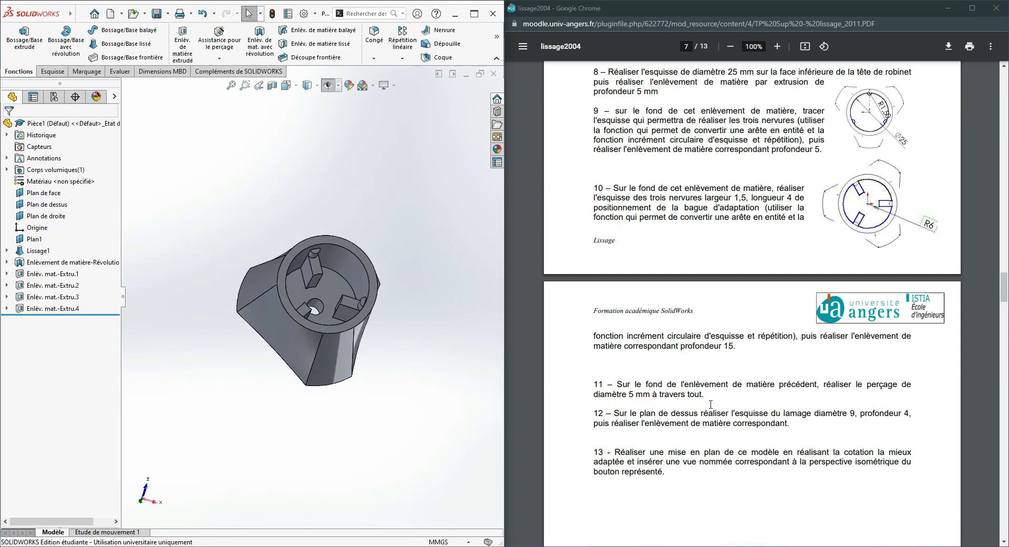
middle_drag(422, 406, 271, 257)
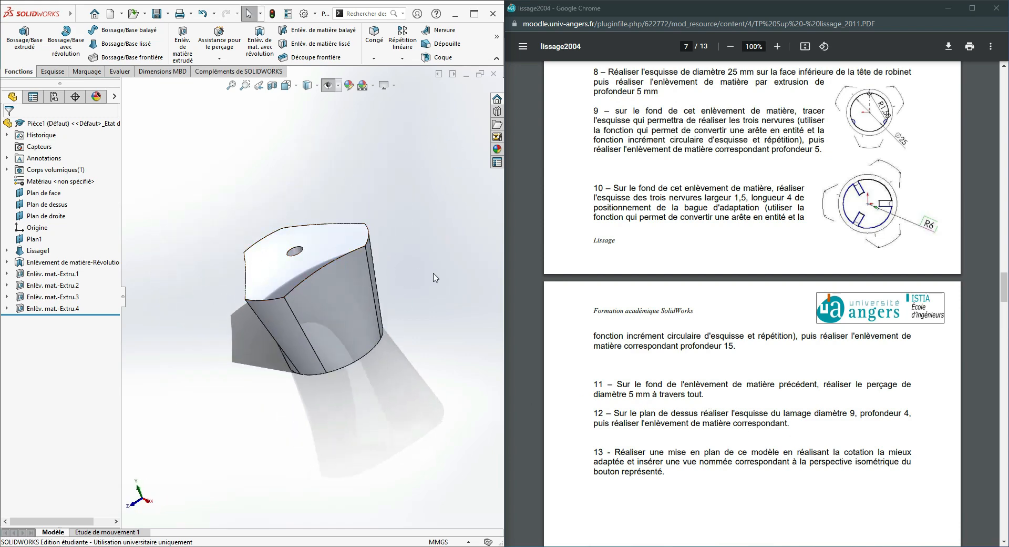
Step: Turn on the display of the reference planes around the part
middle_drag(432, 285, 389, 221)
click(337, 85)
click(329, 86)
click(329, 85)
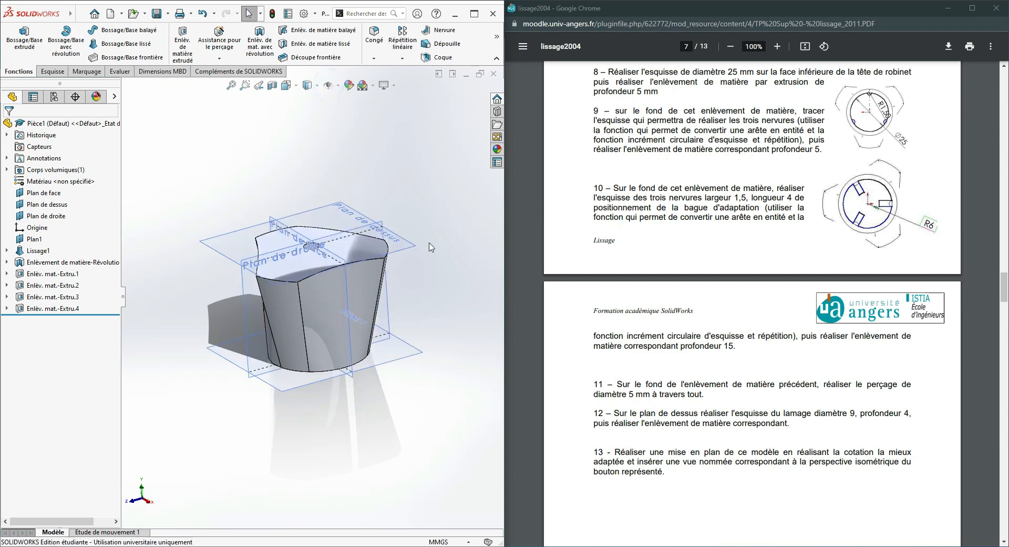
Step: Start a sketch on Plan de dessus and draw a circle about 10.5 mm in diameter centred on the origin
click(53, 71)
click(17, 37)
click(407, 244)
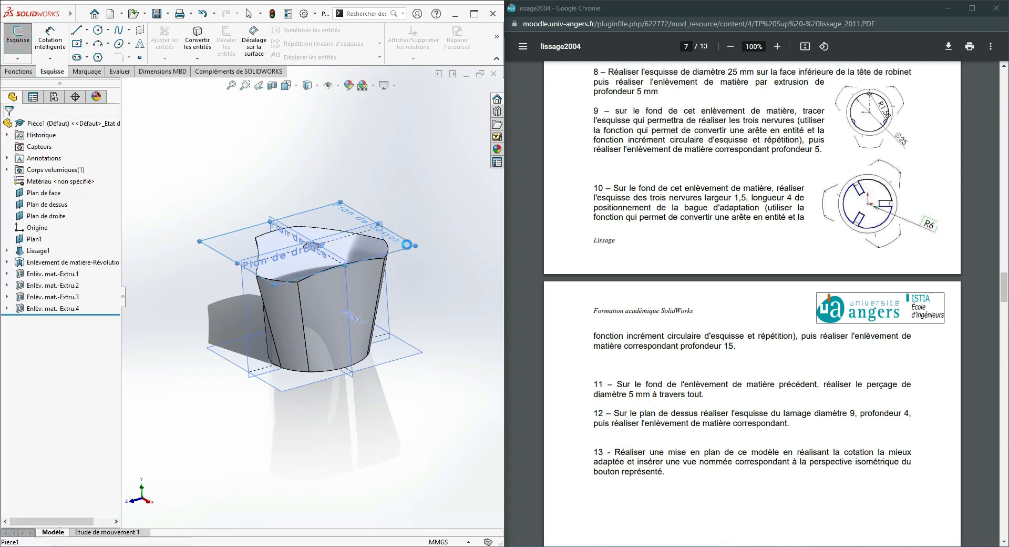
click(100, 32)
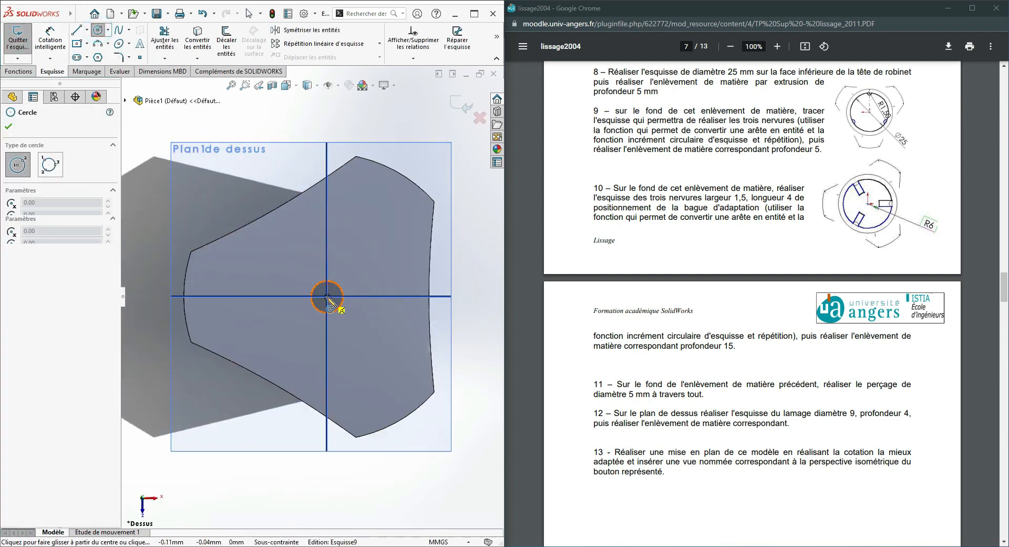
click(327, 297)
click(361, 296)
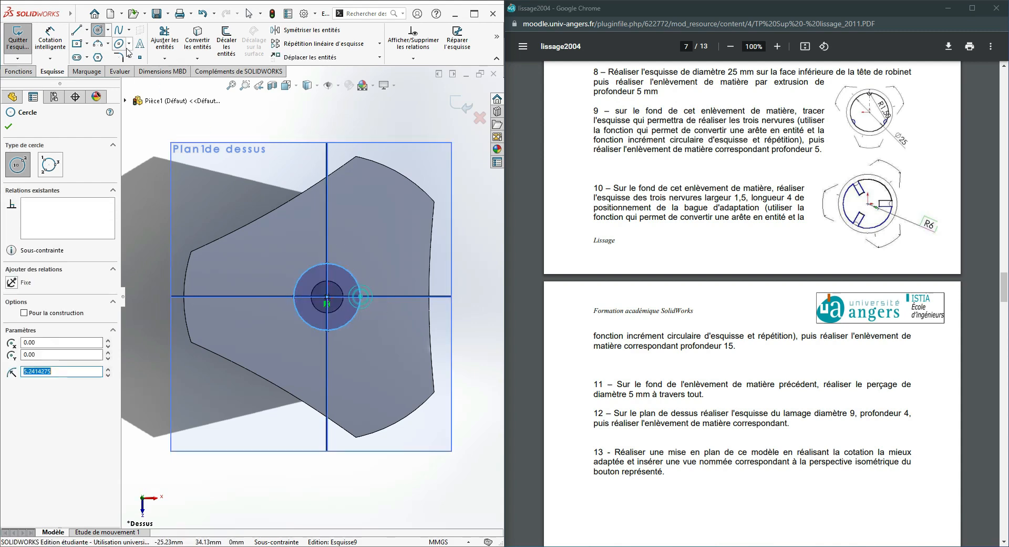
Step: Dimension the counterbore circle's diameter as 9 mm
click(62, 37)
click(342, 267)
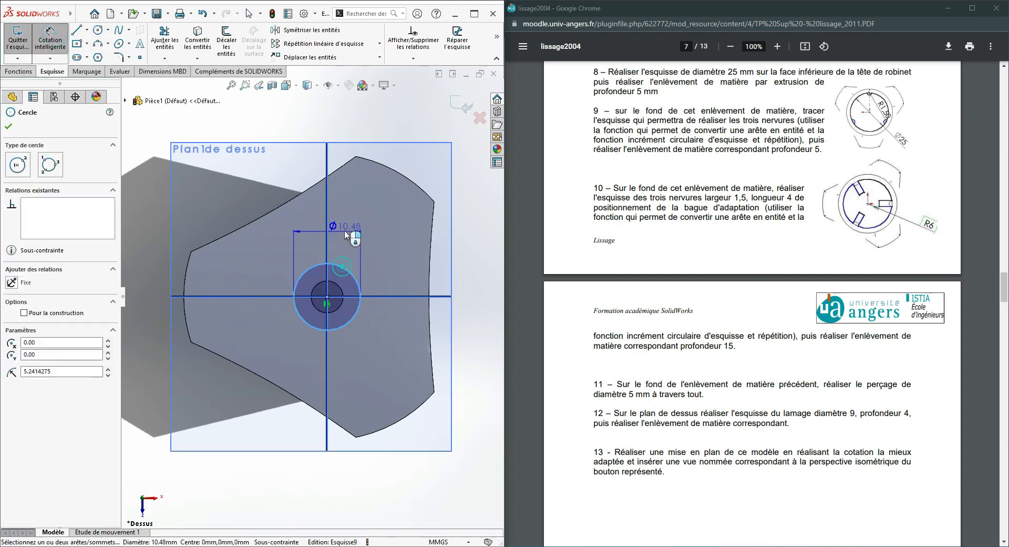
click(326, 220)
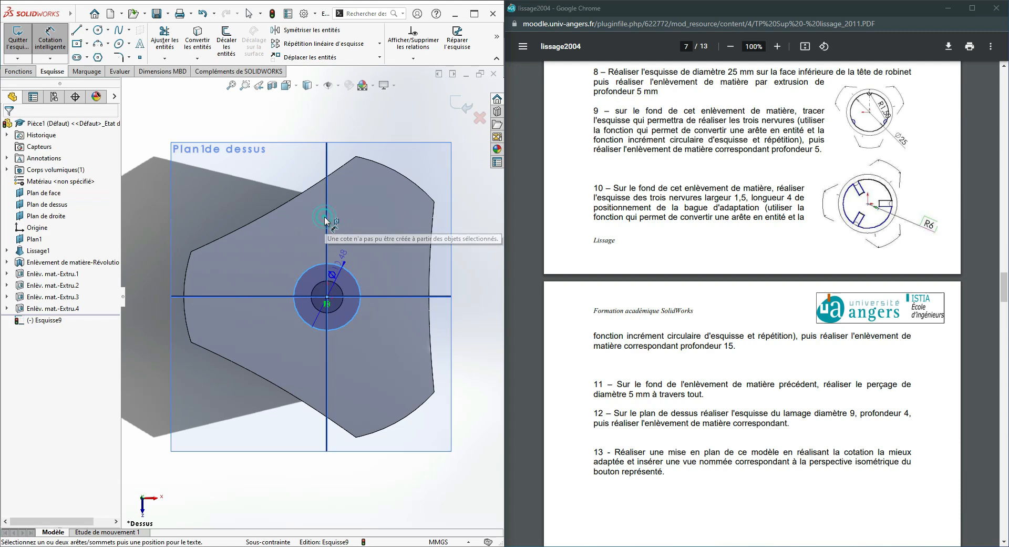
click(385, 258)
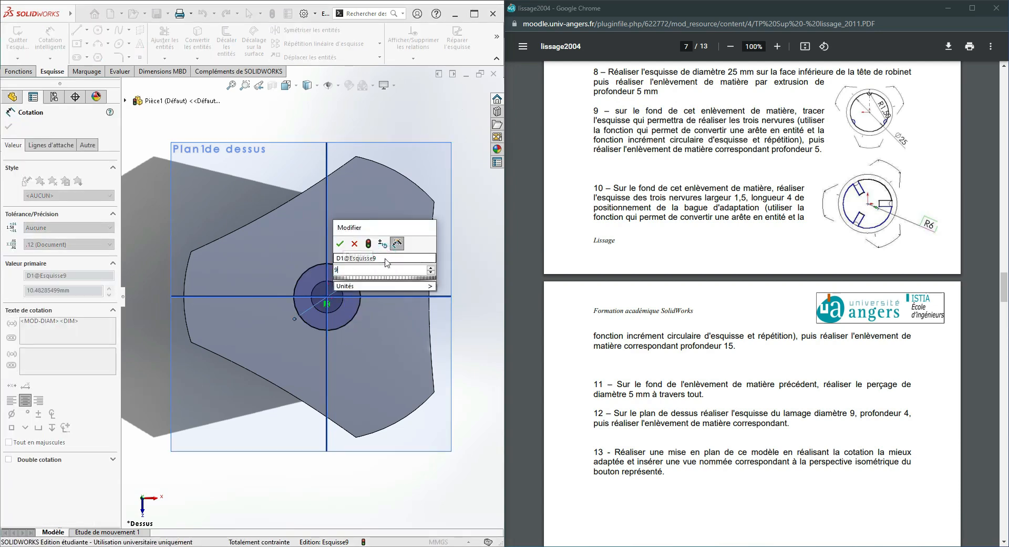
key(Return)
Step: Extrude-cut the 9 mm circle to a blind depth (Borgne) of 4 mm to form the counterbore
middle_drag(437, 332, 416, 258)
click(17, 72)
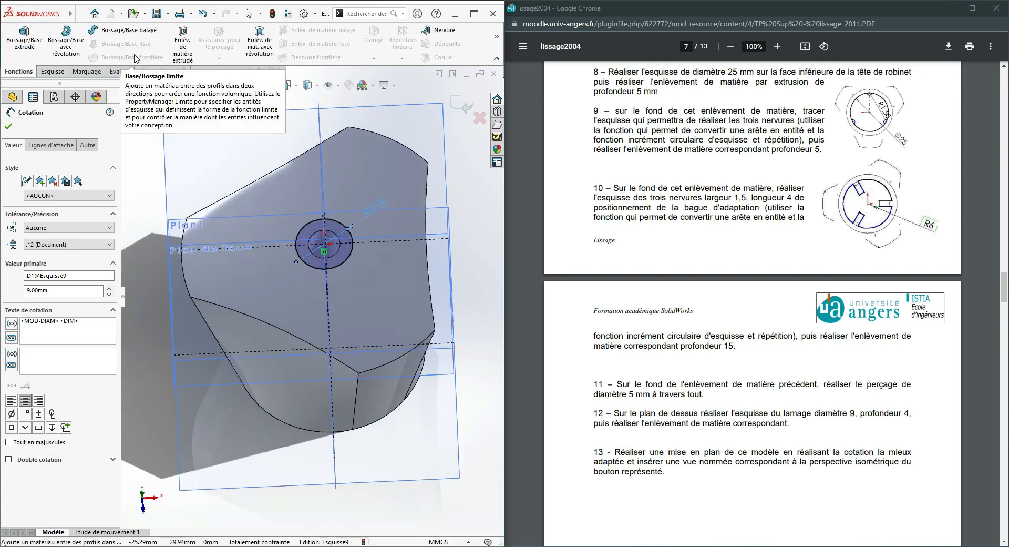
click(183, 42)
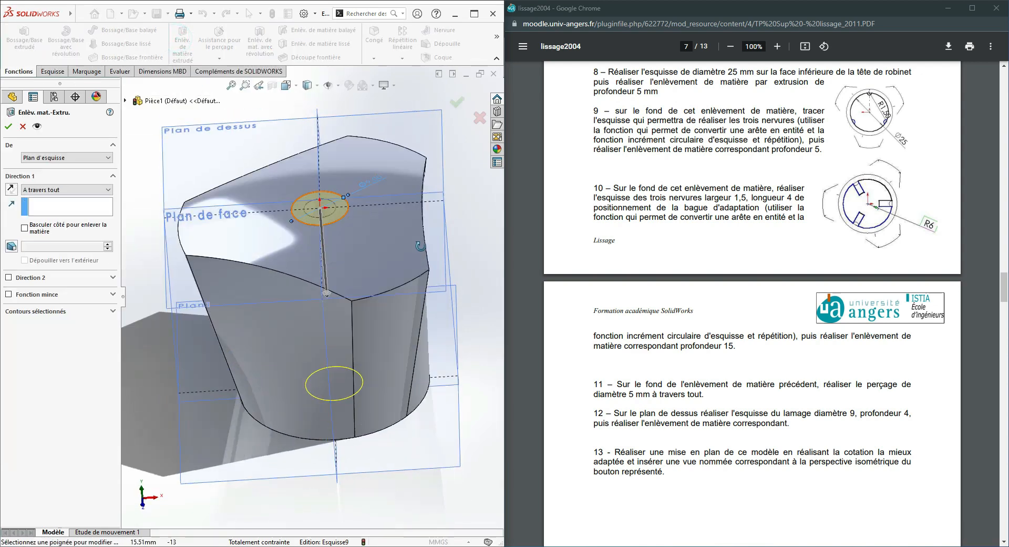
click(76, 189)
click(33, 200)
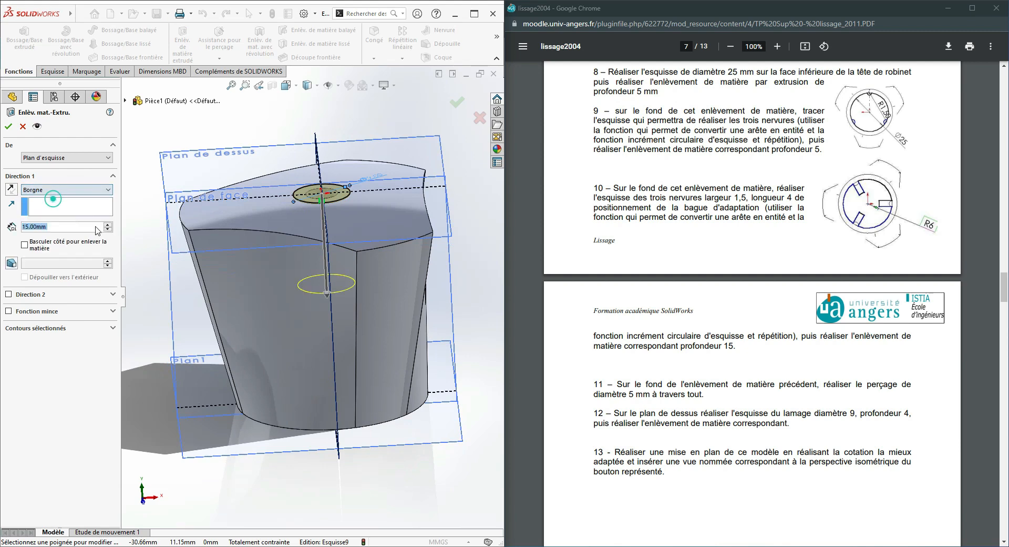
double_click(44, 226)
text(15)
key(BackSpace)
key(BackSpace)
text(4)
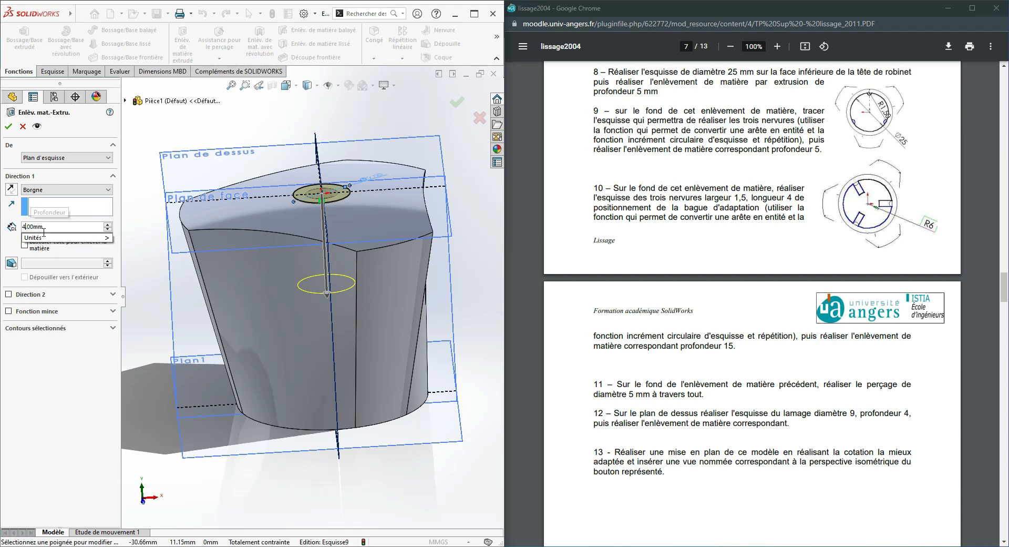
click(457, 102)
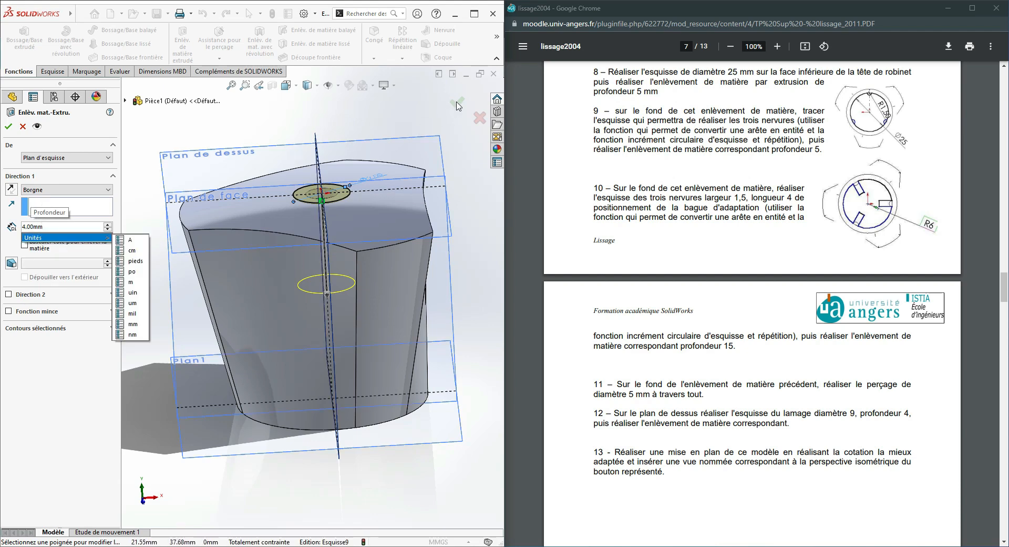
click(469, 204)
mouse_move(474, 247)
middle_down()
mouse_move(471, 293)
mouse_move(469, 264)
middle_up()
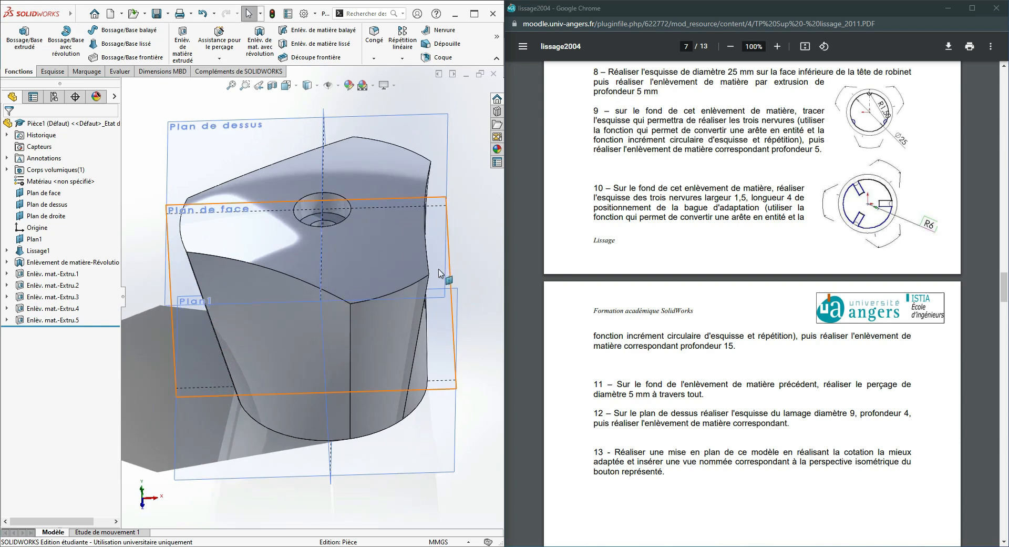
Step: Hide the reference planes, inspect the counterbored hole and check the remaining instructions in the exercise PDF
click(326, 86)
middle_drag(465, 201, 427, 375)
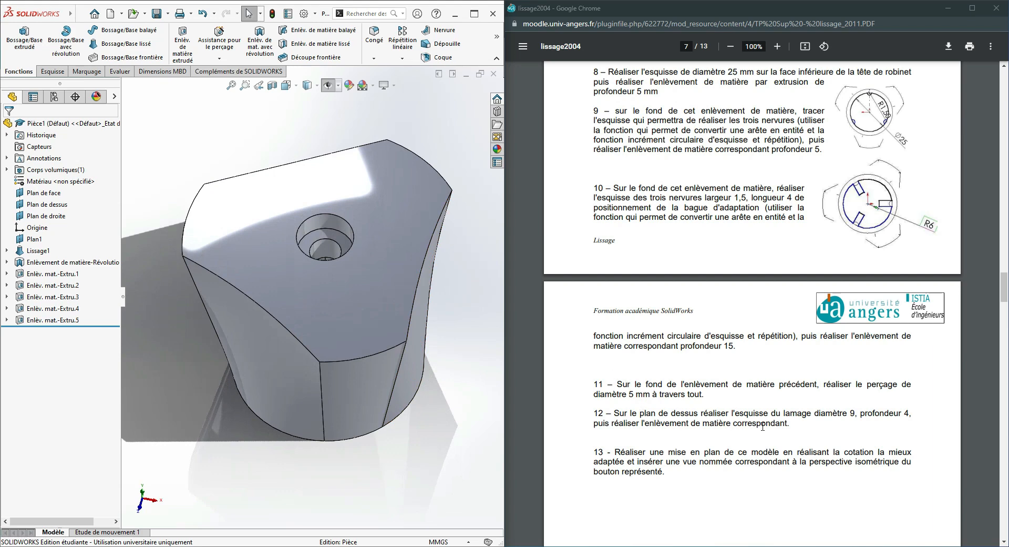
scroll(763, 427, down, 1)
scroll(353, 329, down, 3)
scroll(353, 329, up, 3)
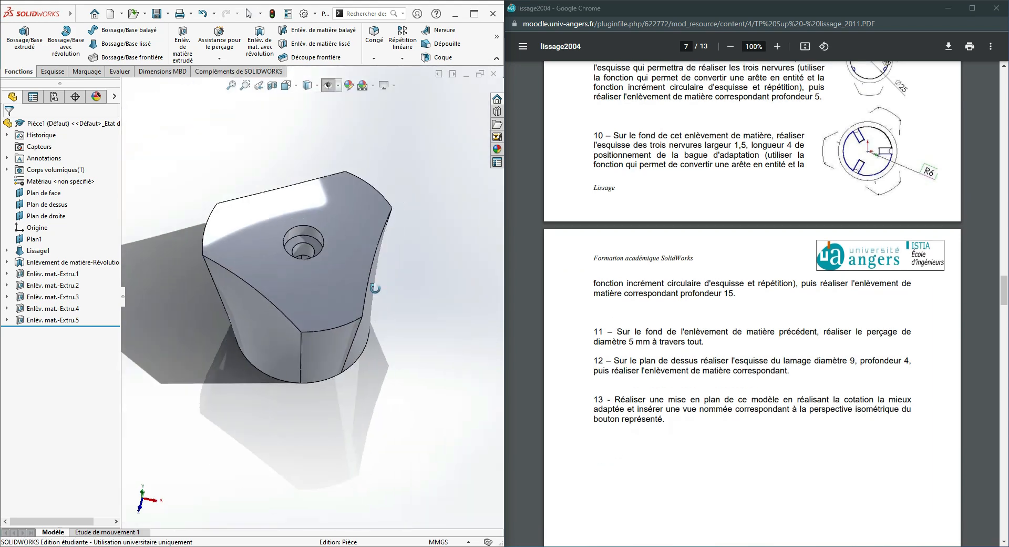